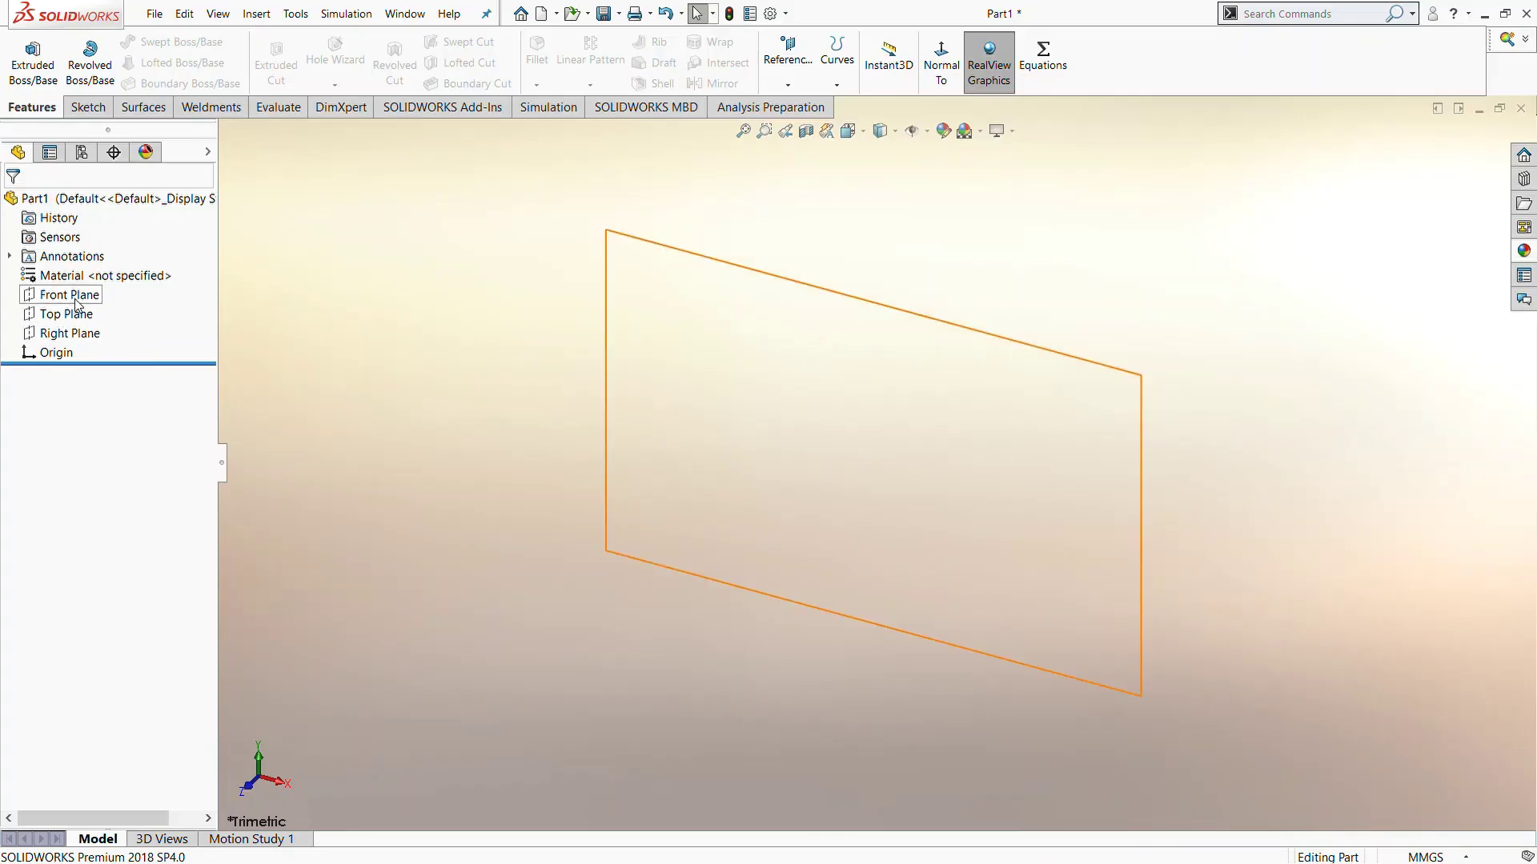
# Step: On the Front Plane, sketch a vertical line above the origin closed by a tangent arc into a half-disc
pyautogui.click(70, 295)
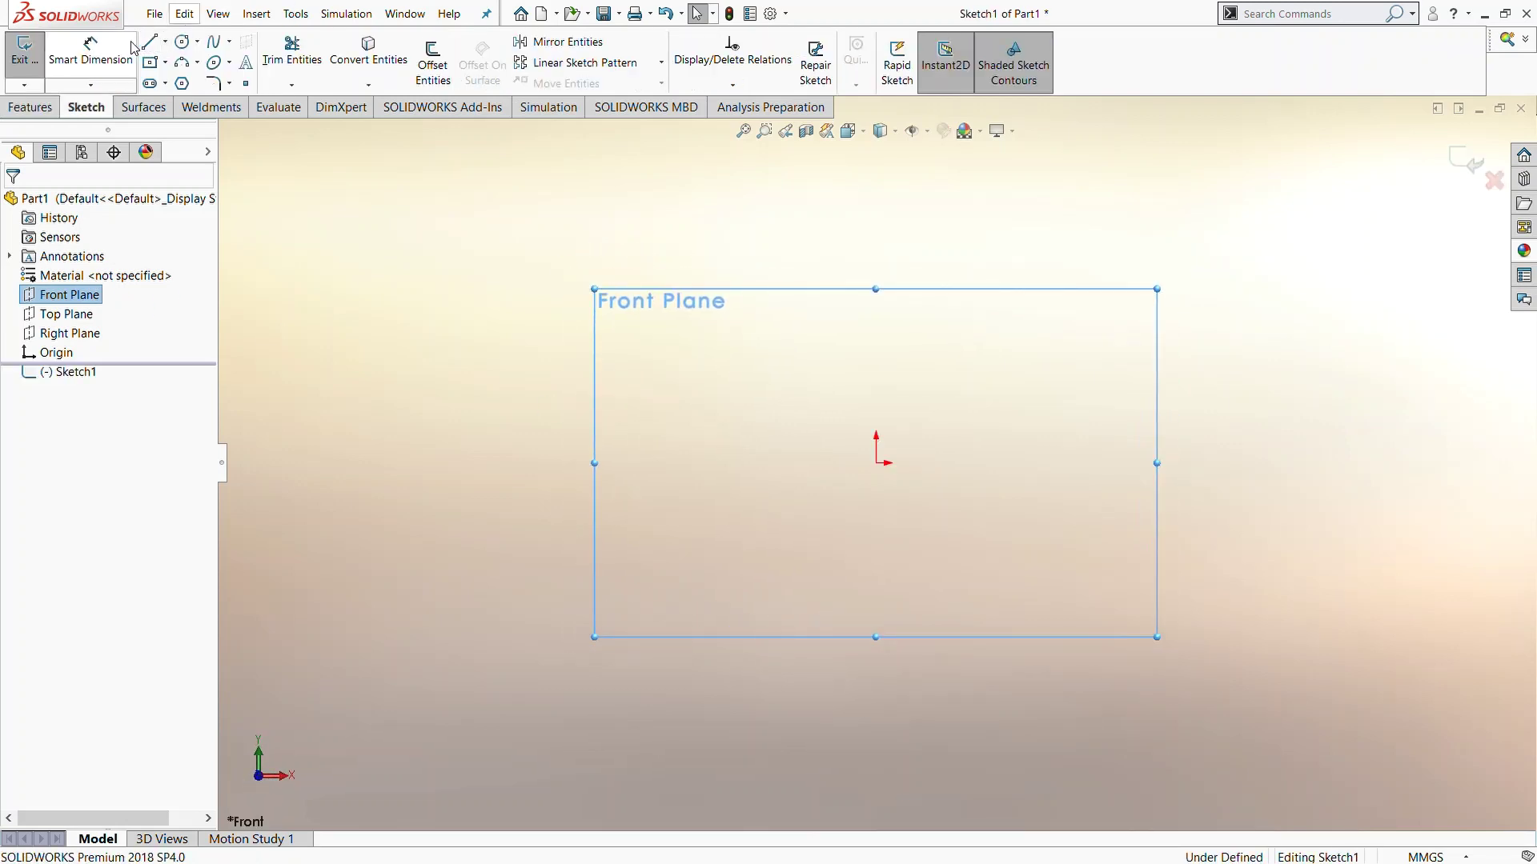
pyautogui.press('l')
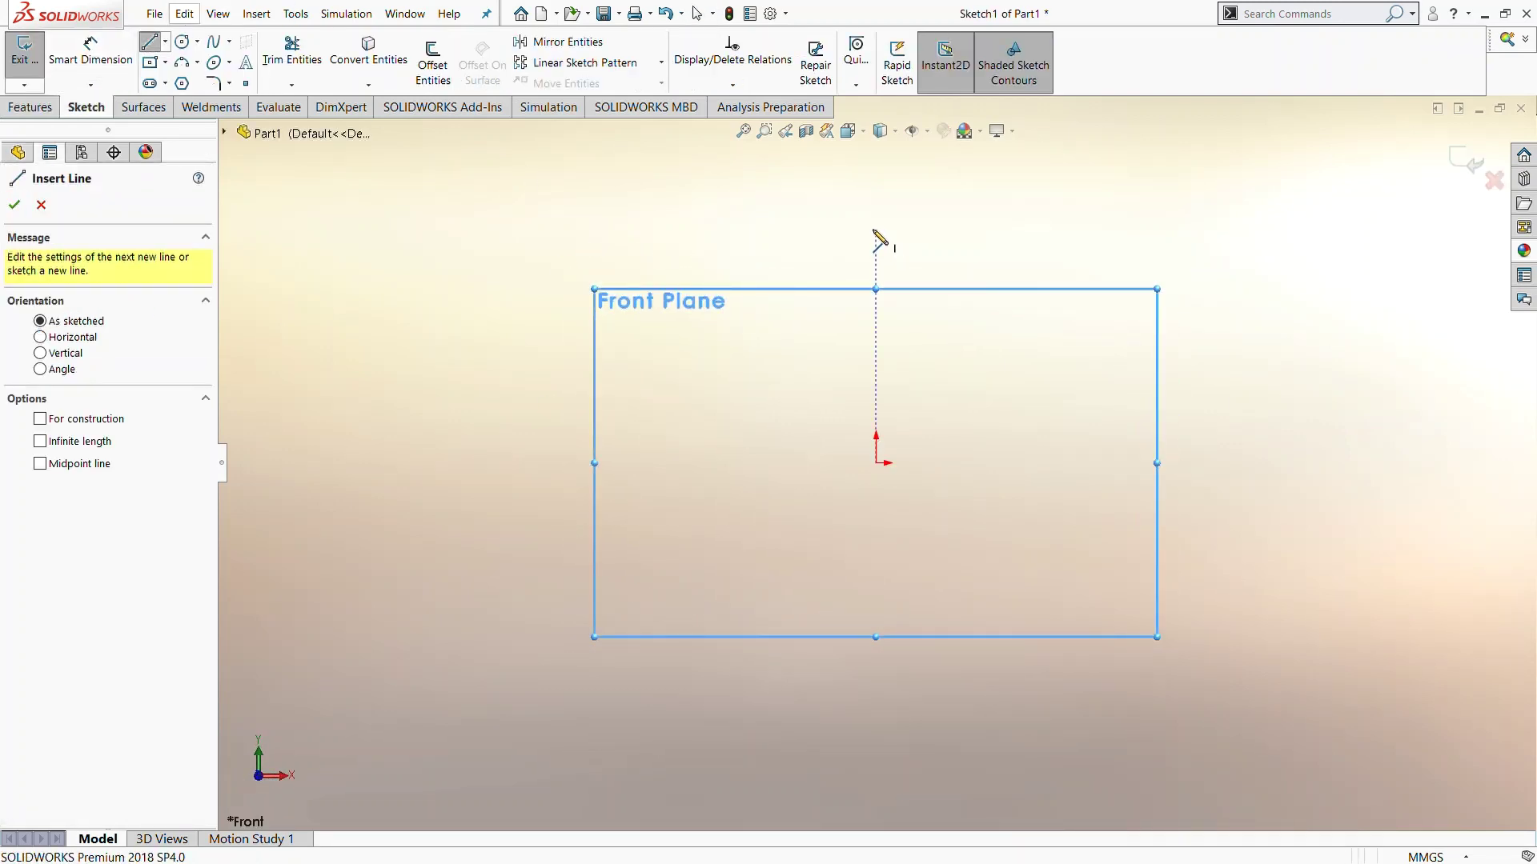
pyautogui.click(876, 240)
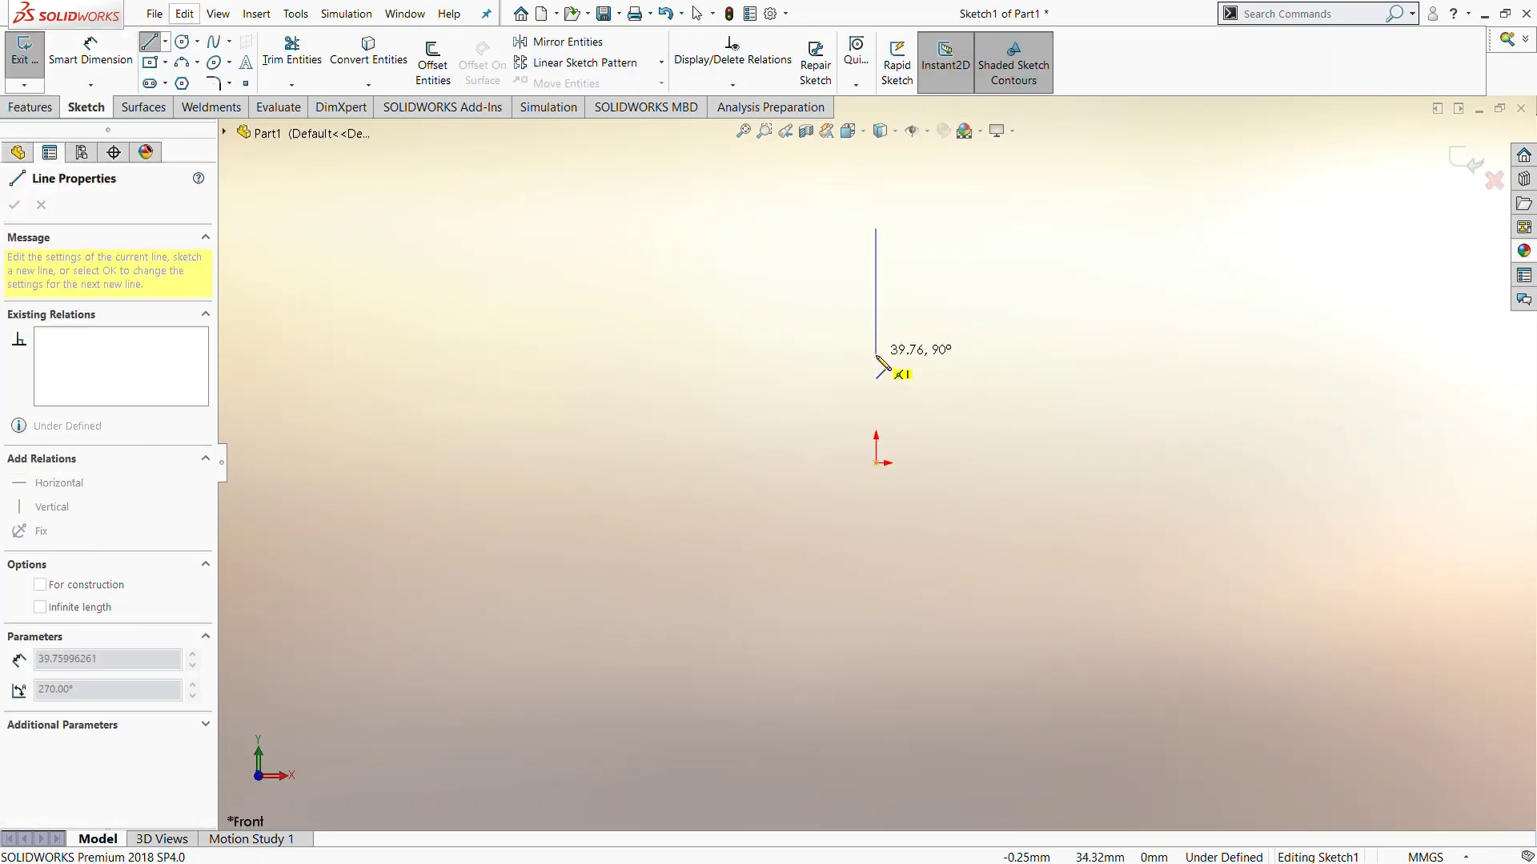
pyautogui.click(877, 355)
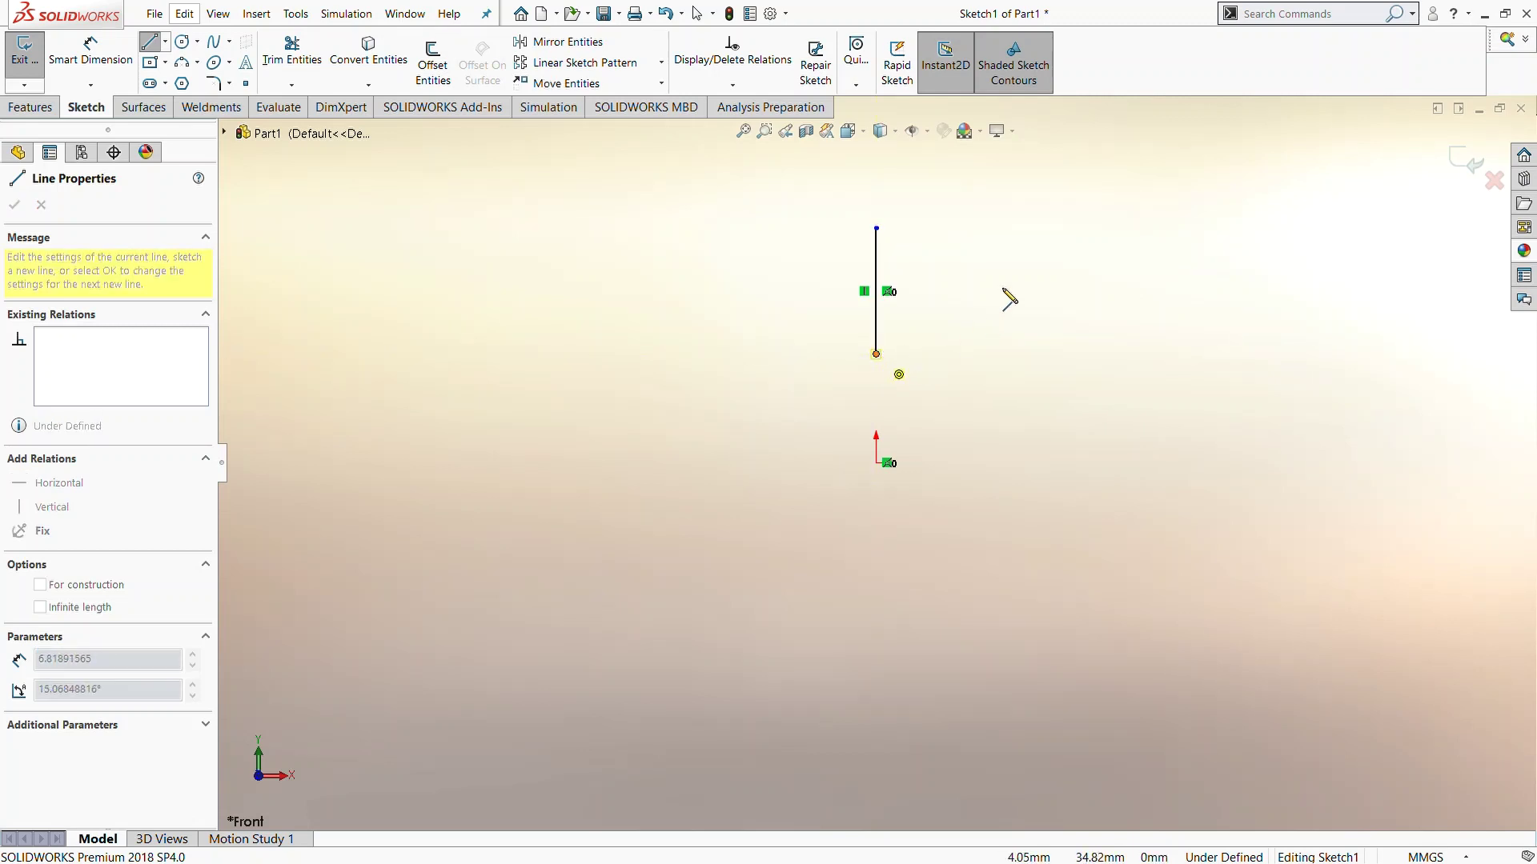
pyautogui.press('a')
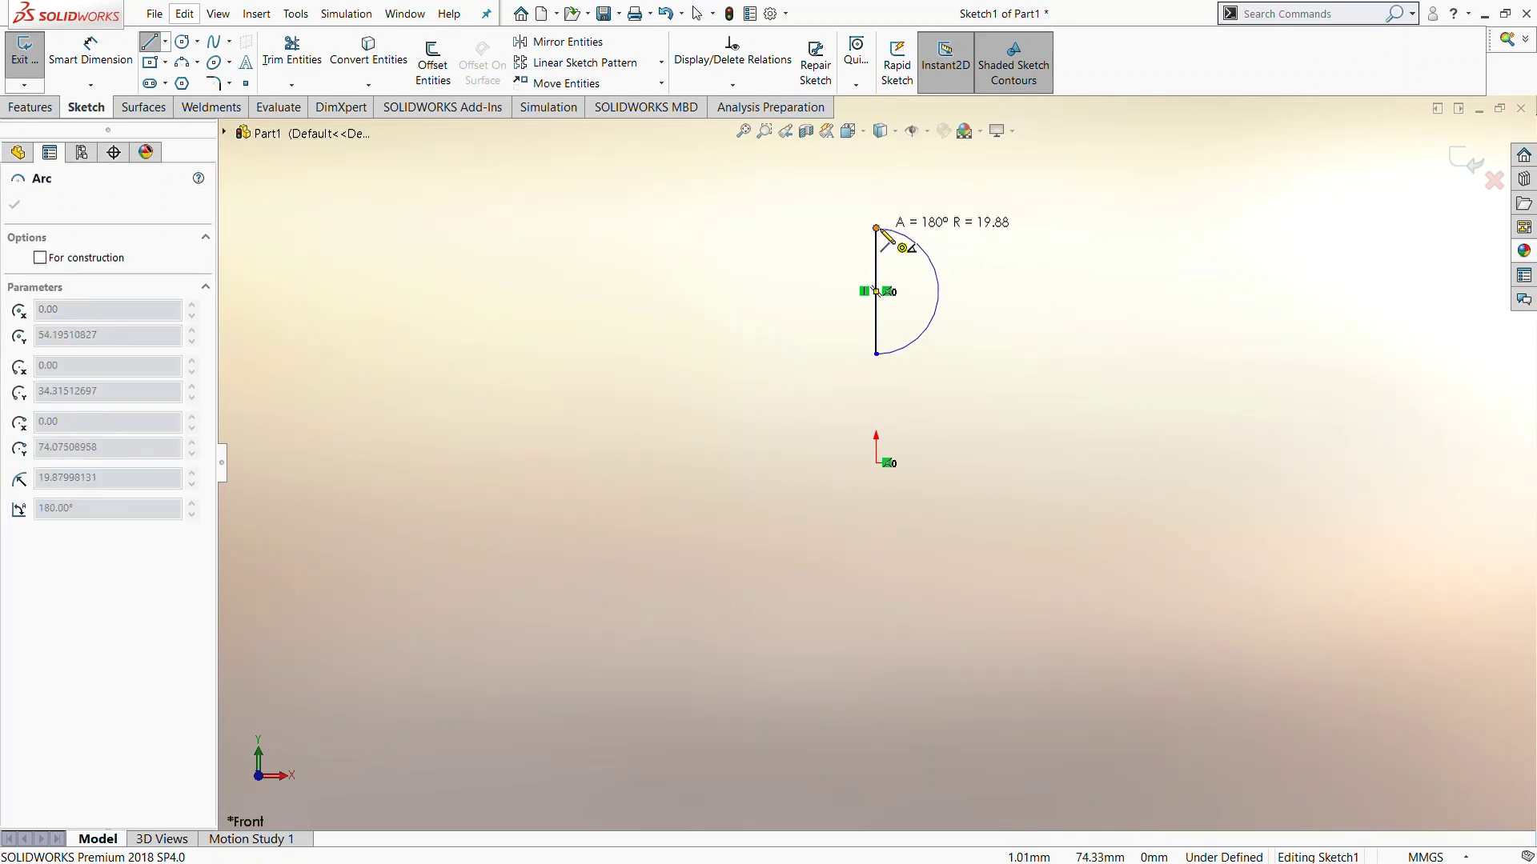
pyautogui.click(877, 228)
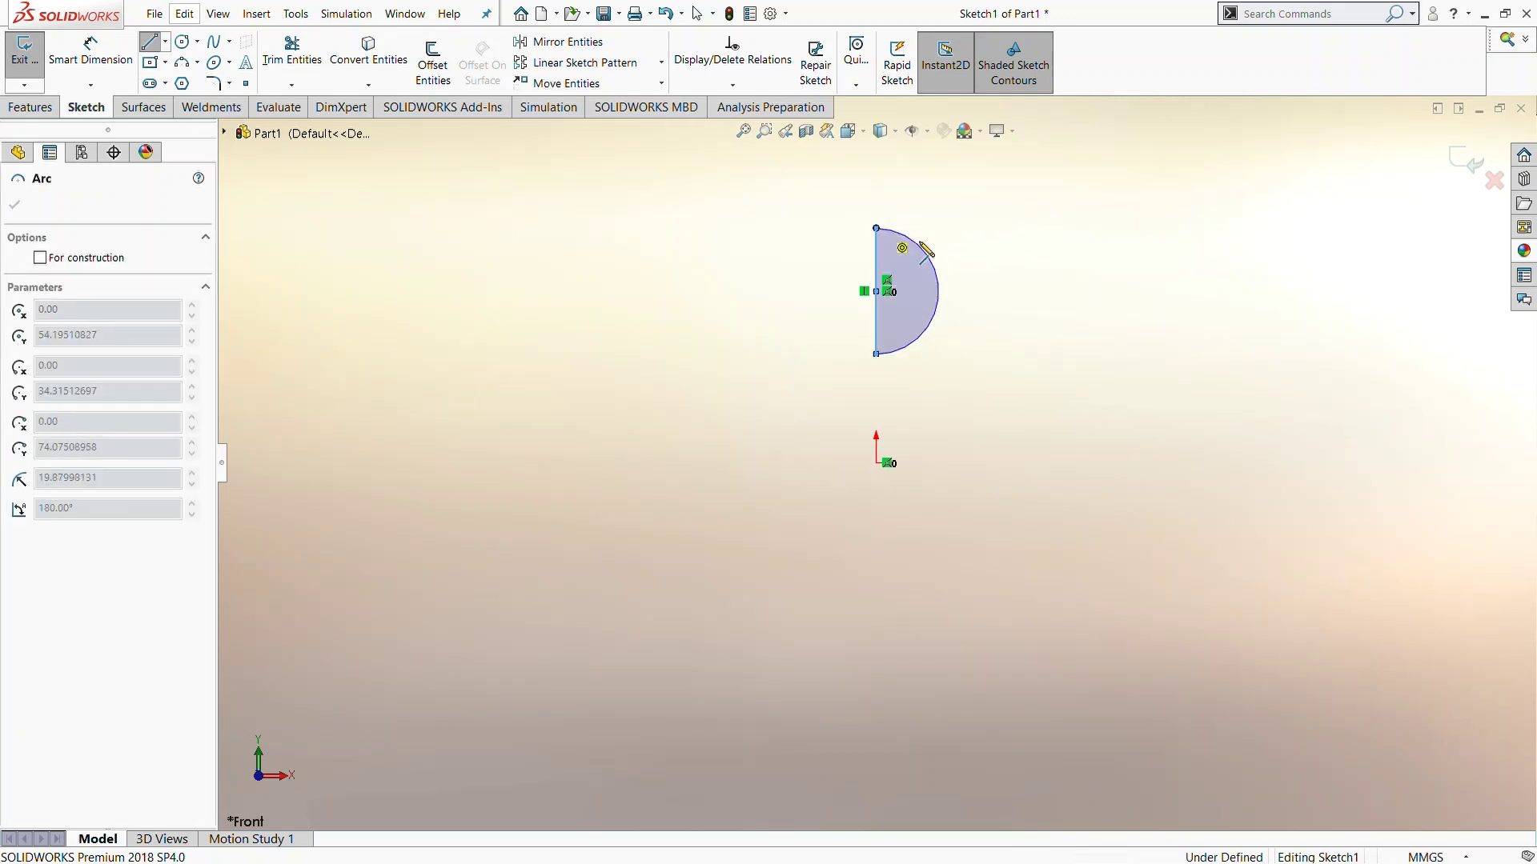
pyautogui.click(112, 68)
pyautogui.click(876, 291)
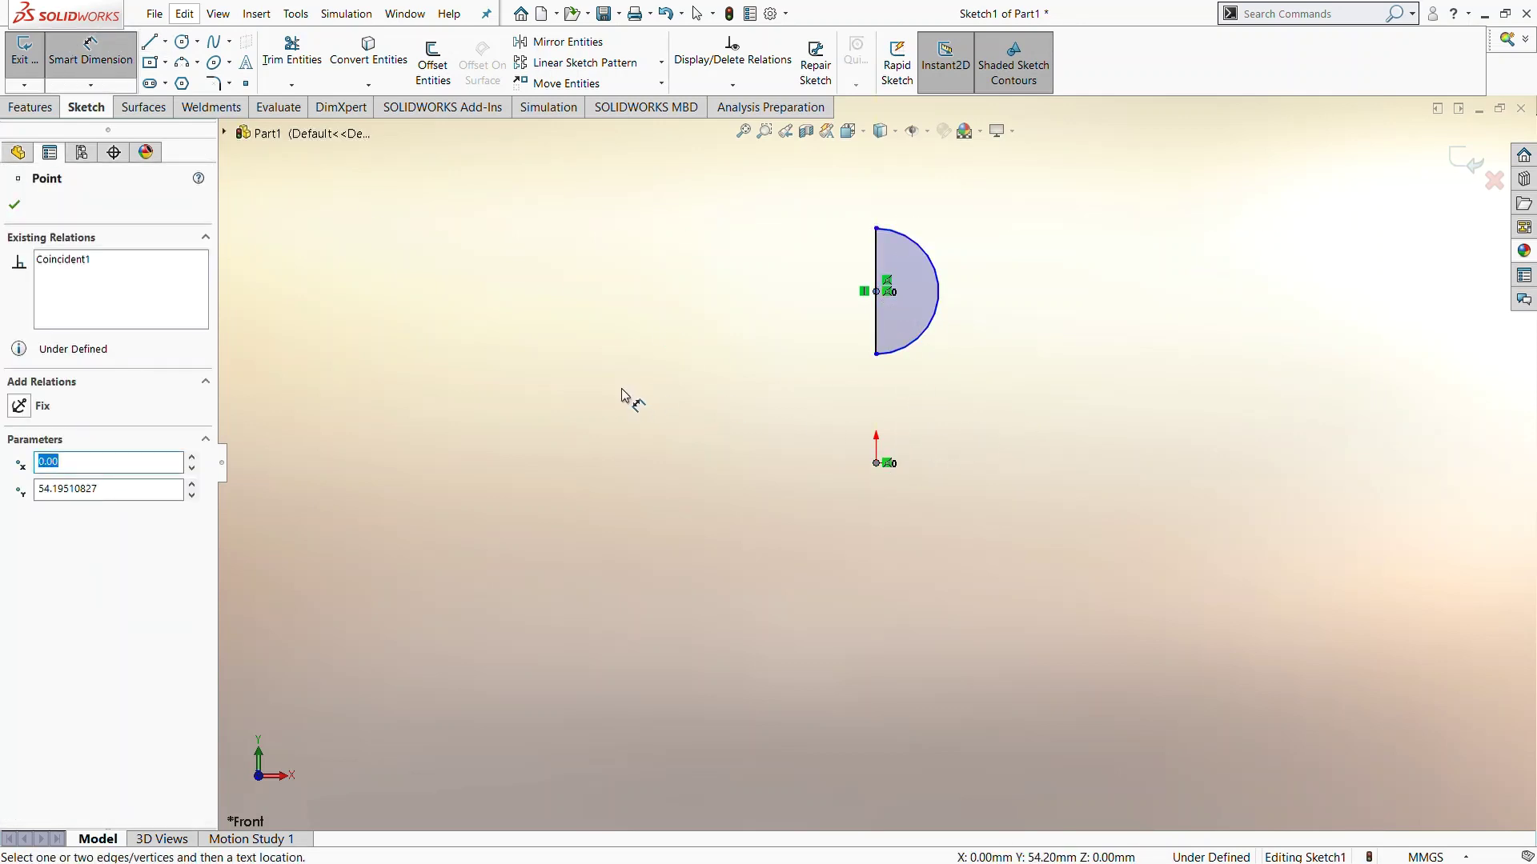
# Step: Dimension the line midpoint 60 mm above the origin and the arc radius to 25 mm
pyautogui.click(877, 464)
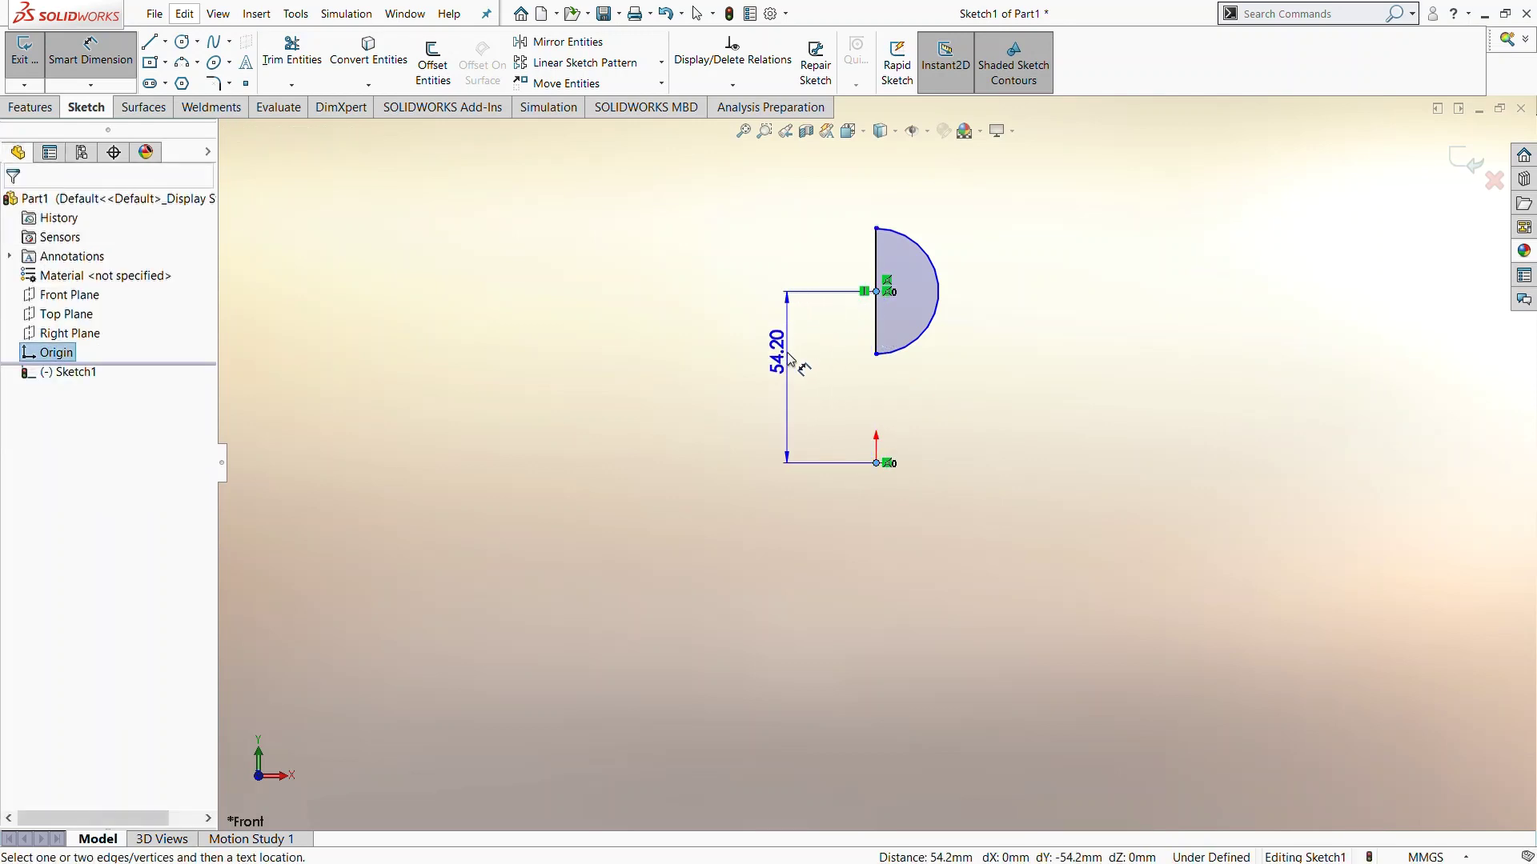
pyautogui.click(789, 366)
pyautogui.write('60')
pyautogui.press('Return')
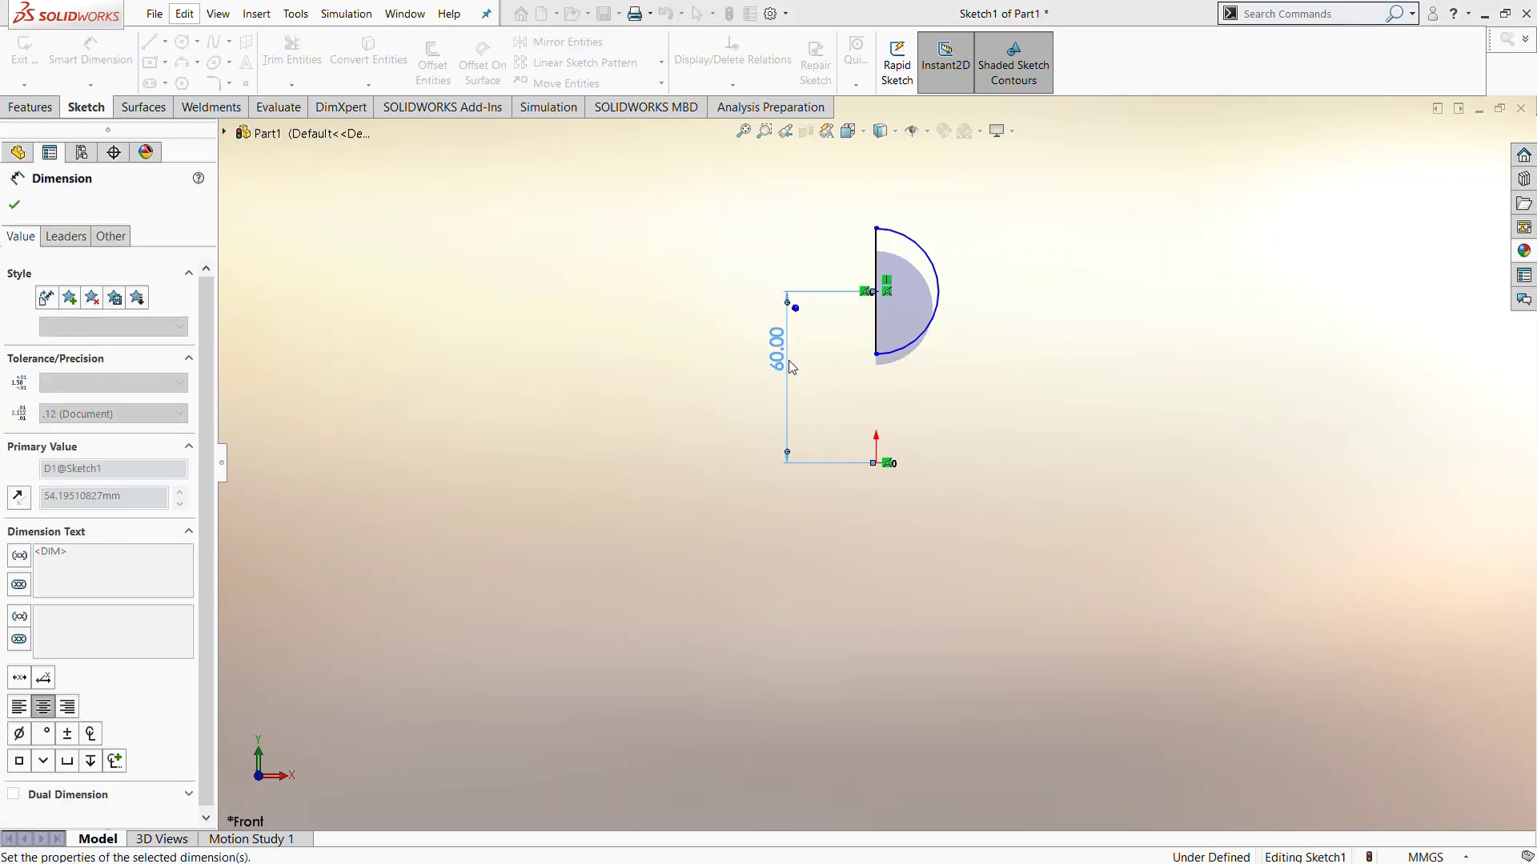
pyautogui.click(943, 286)
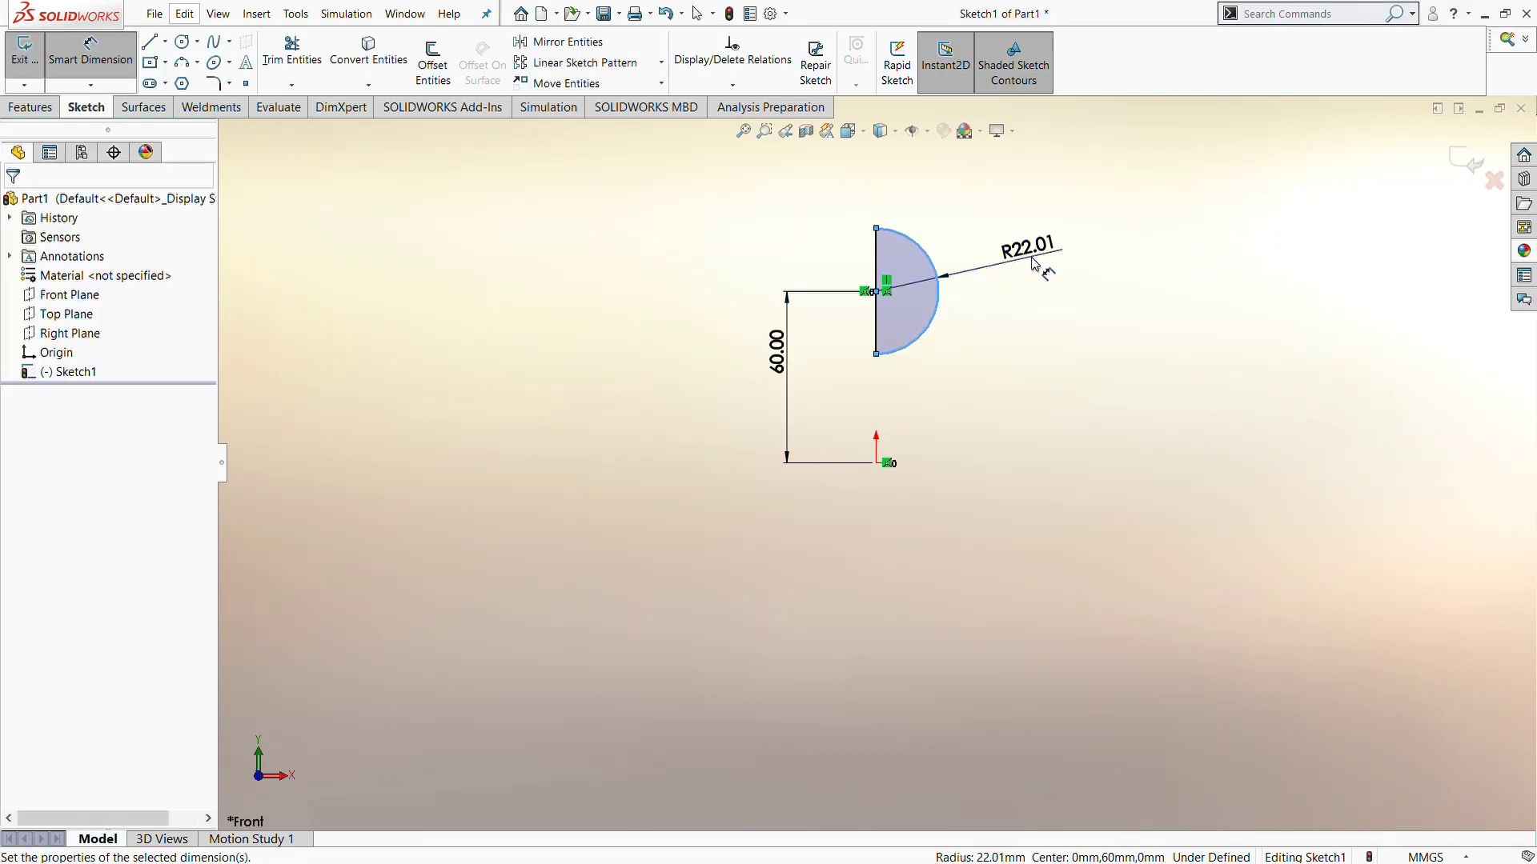
pyautogui.click(1032, 263)
pyautogui.write('25')
pyautogui.press('Return')
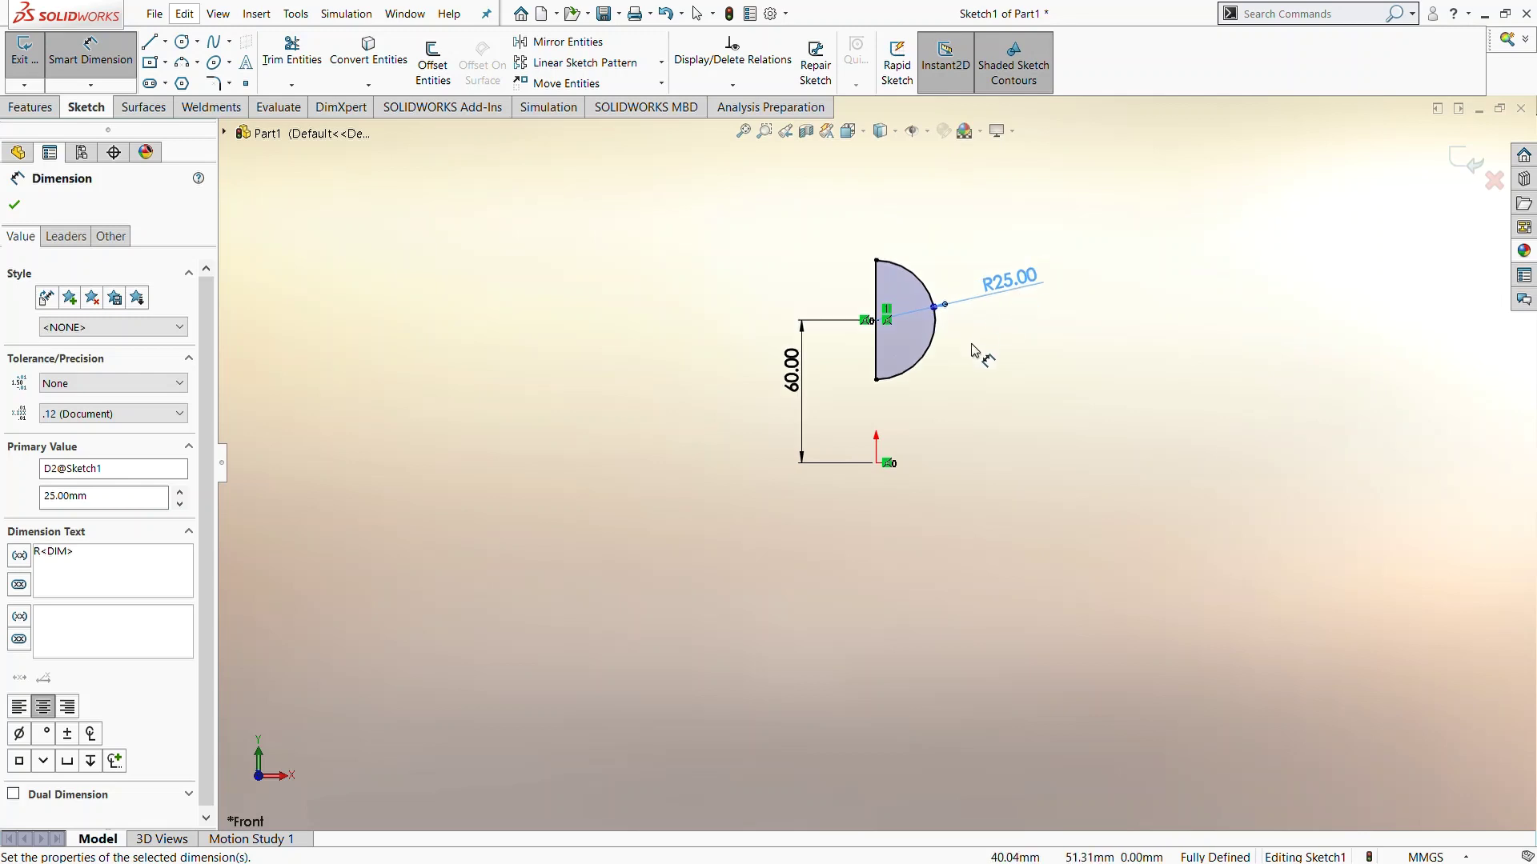
pyautogui.scroll(-2, 966, 433)
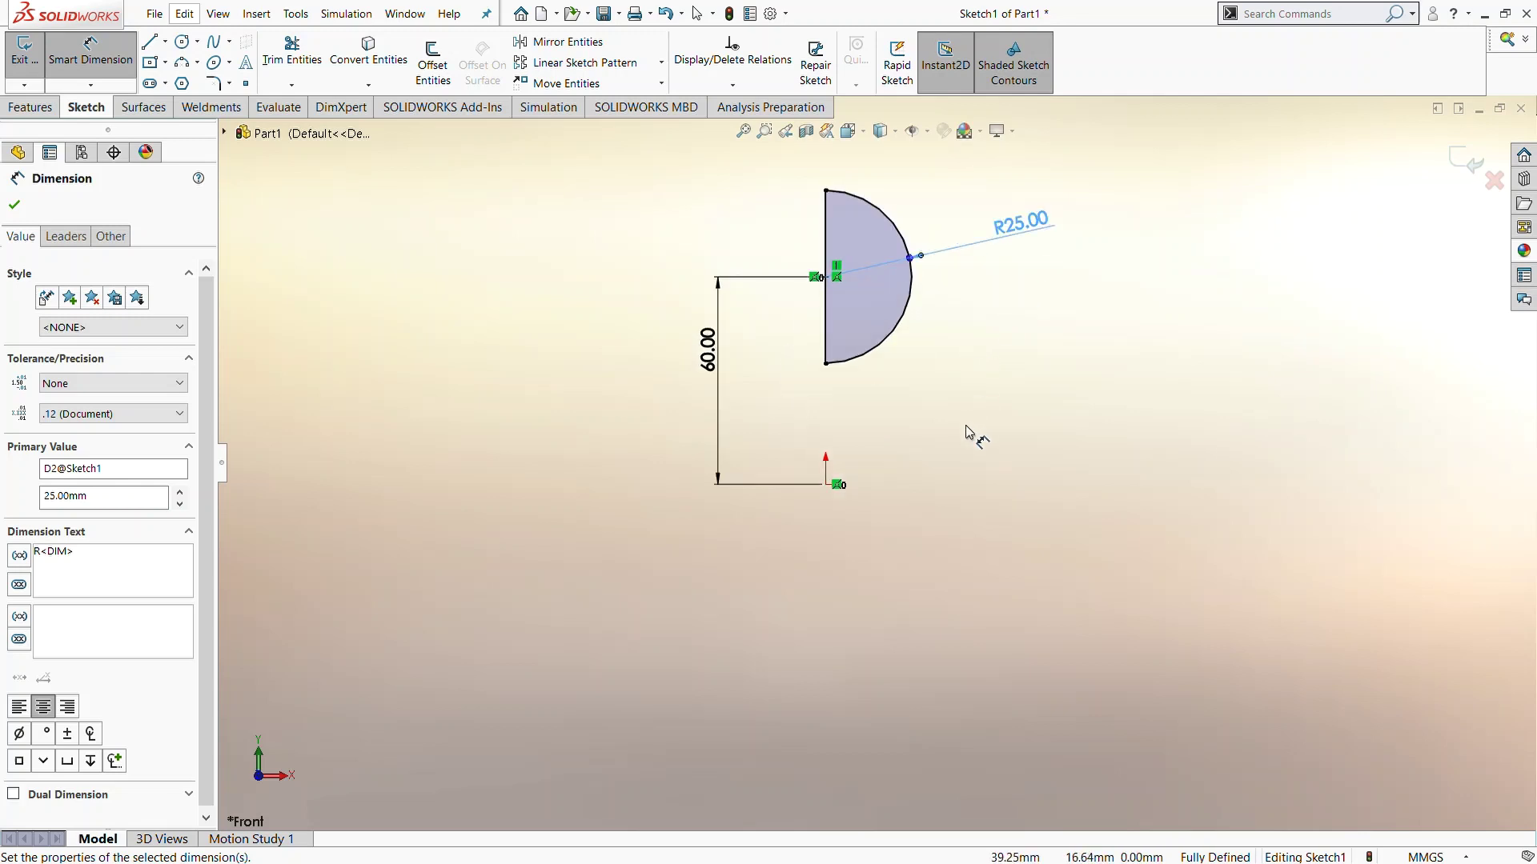
pyautogui.click(31, 107)
# Step: Revolve the half-disc 360° about its vertical line to form the sphere
pyautogui.click(90, 60)
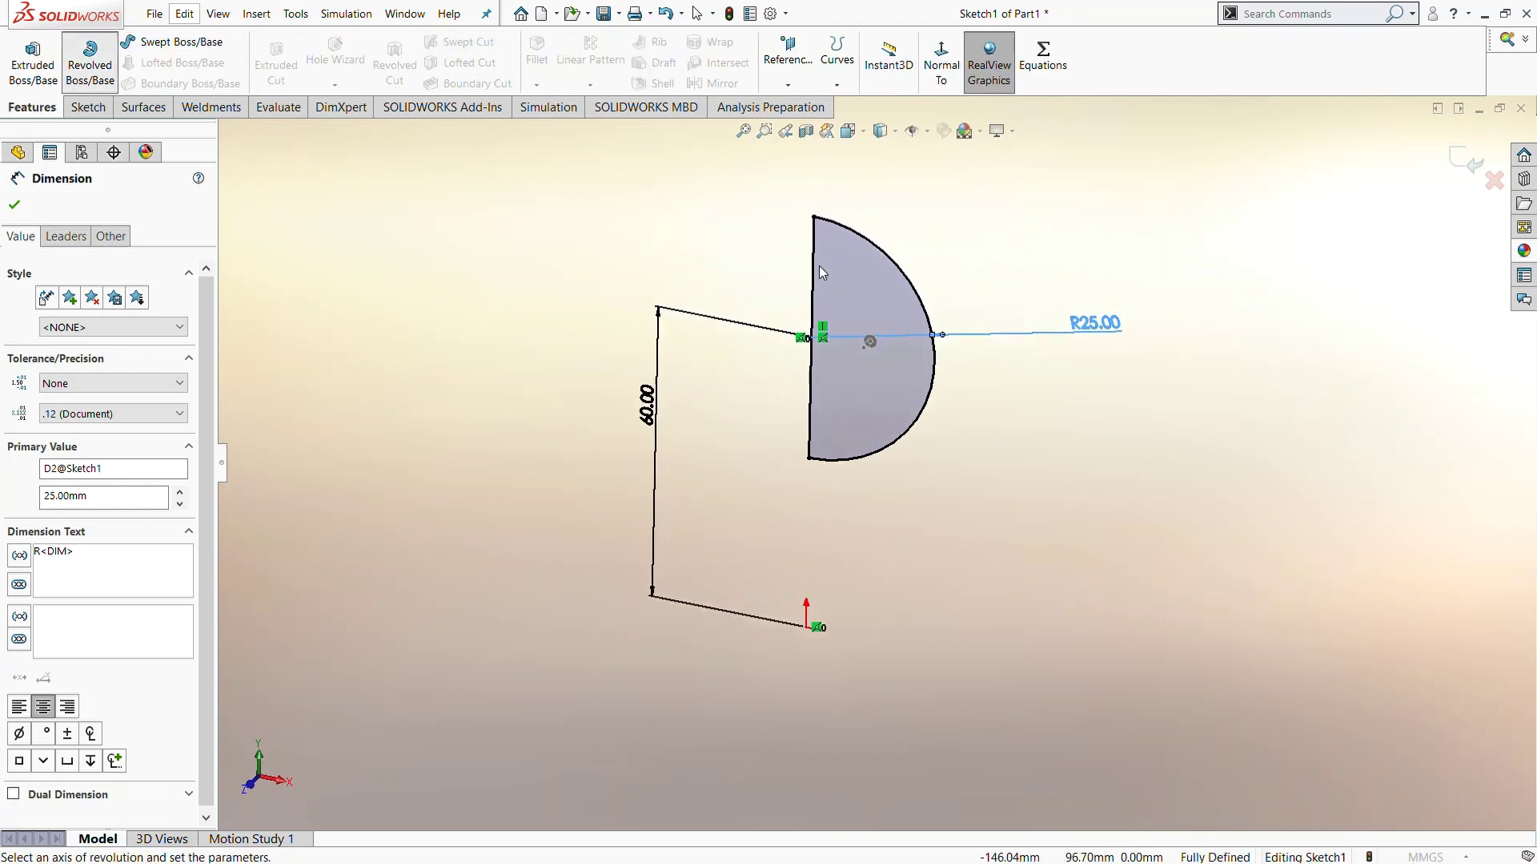
pyautogui.click(802, 300)
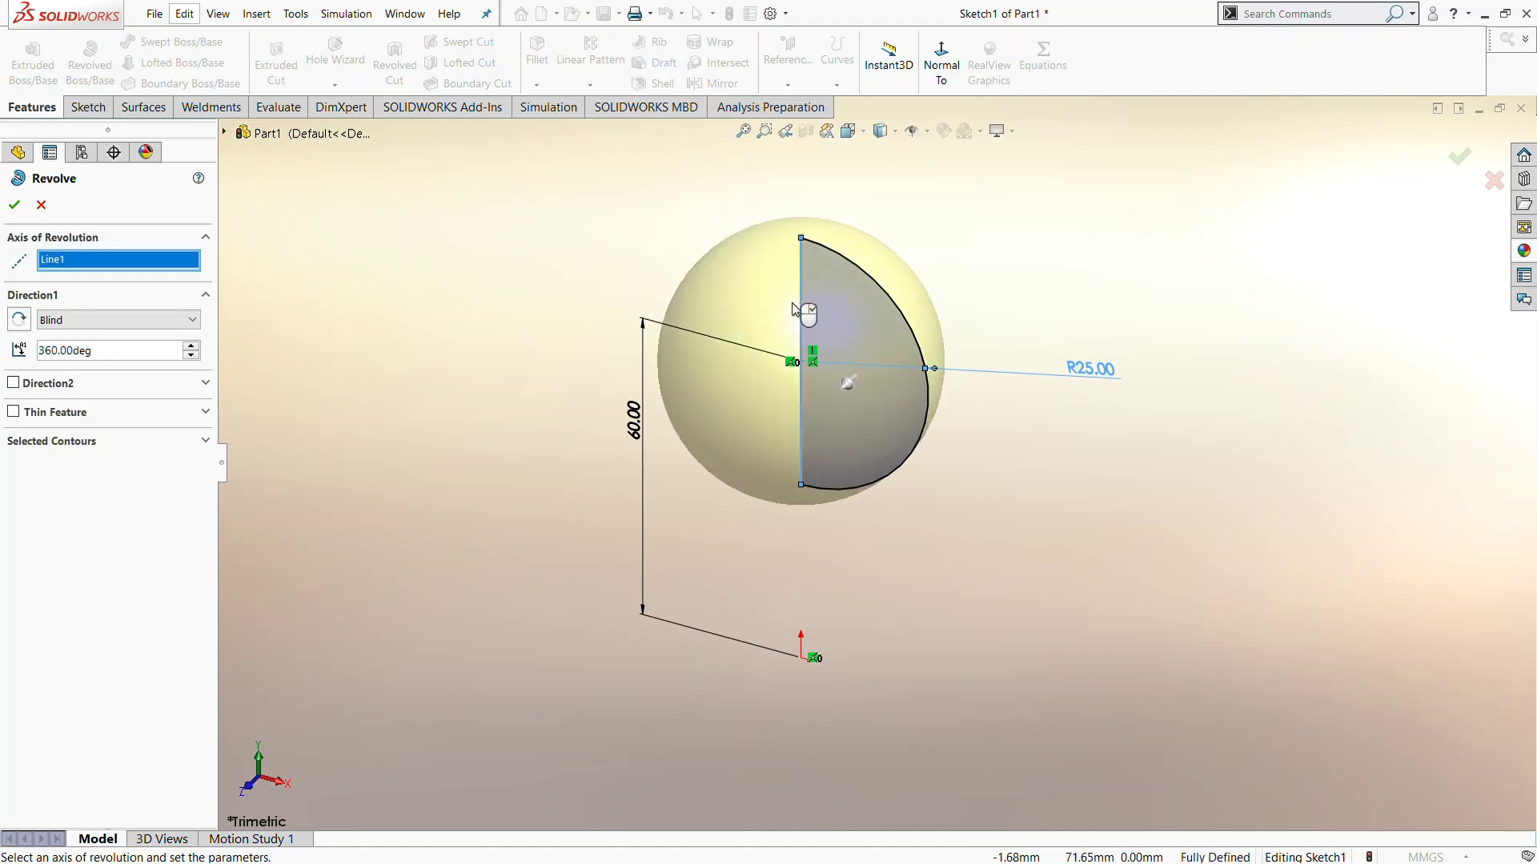
pyautogui.click(15, 205)
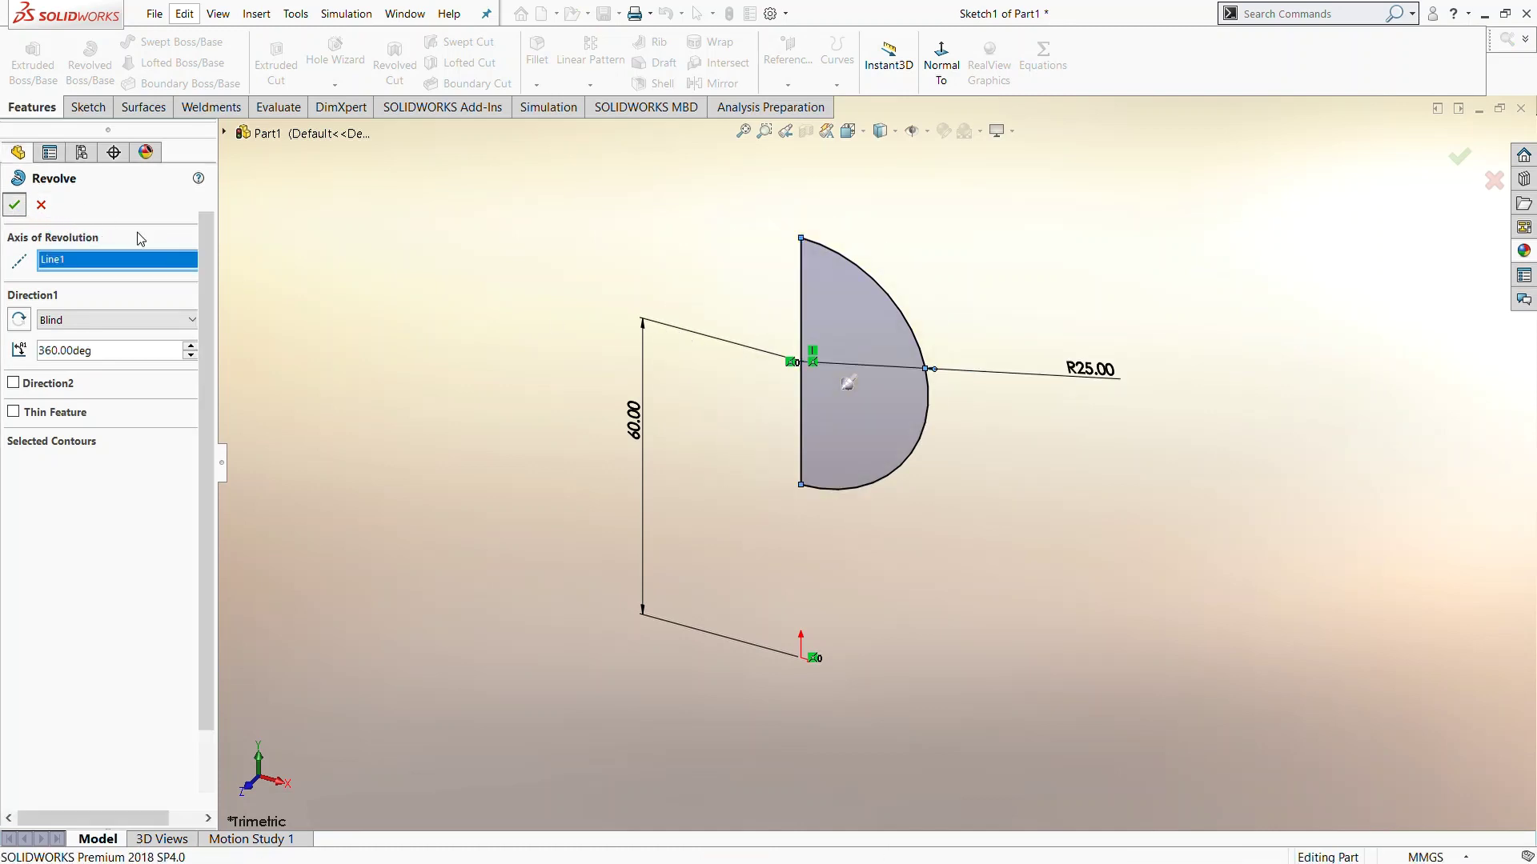
pyautogui.click(69, 294)
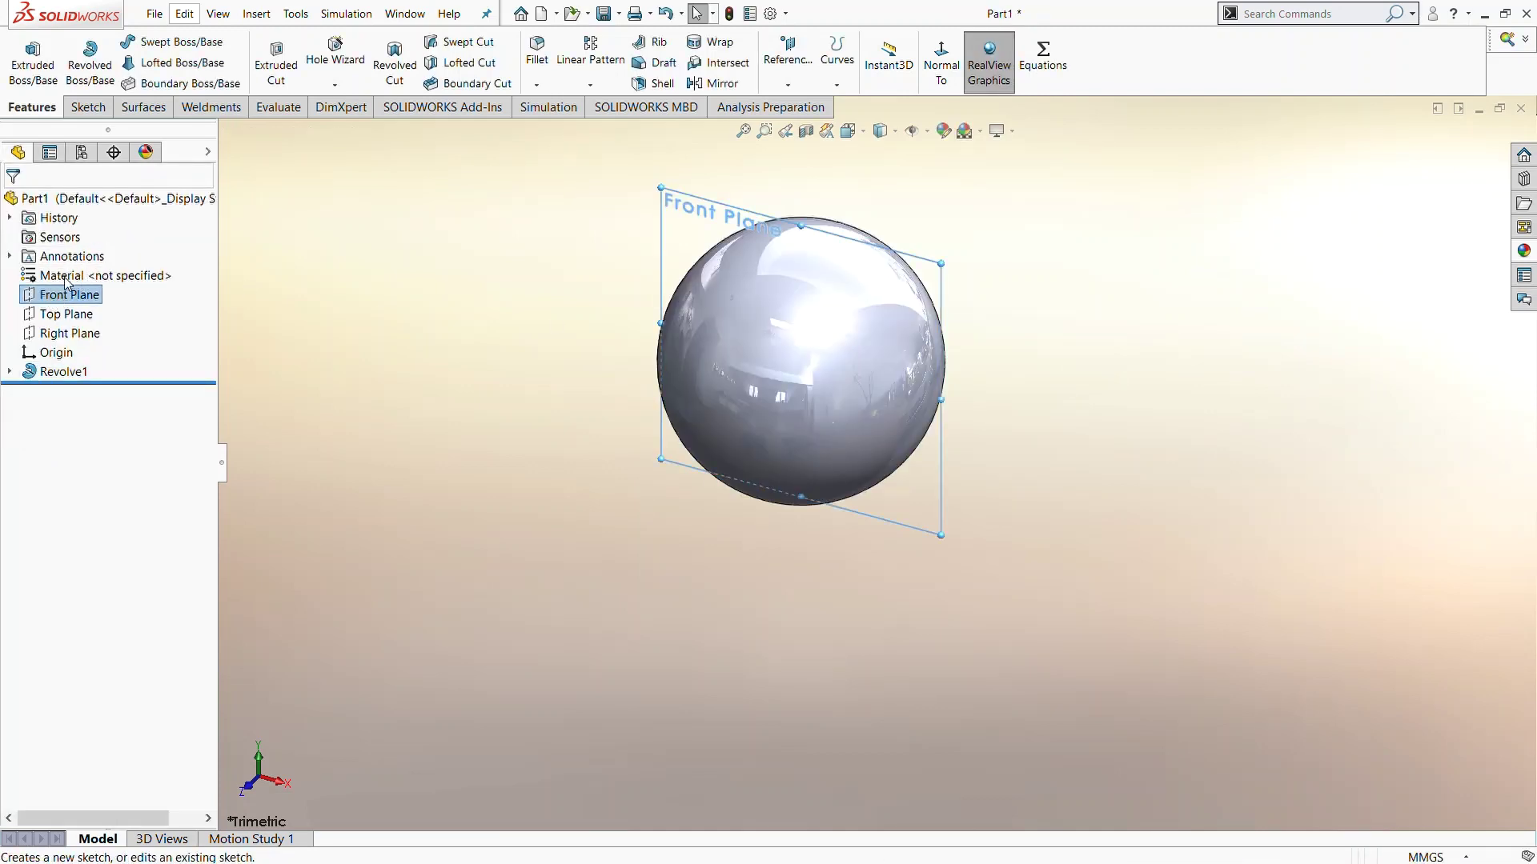
pyautogui.click(67, 282)
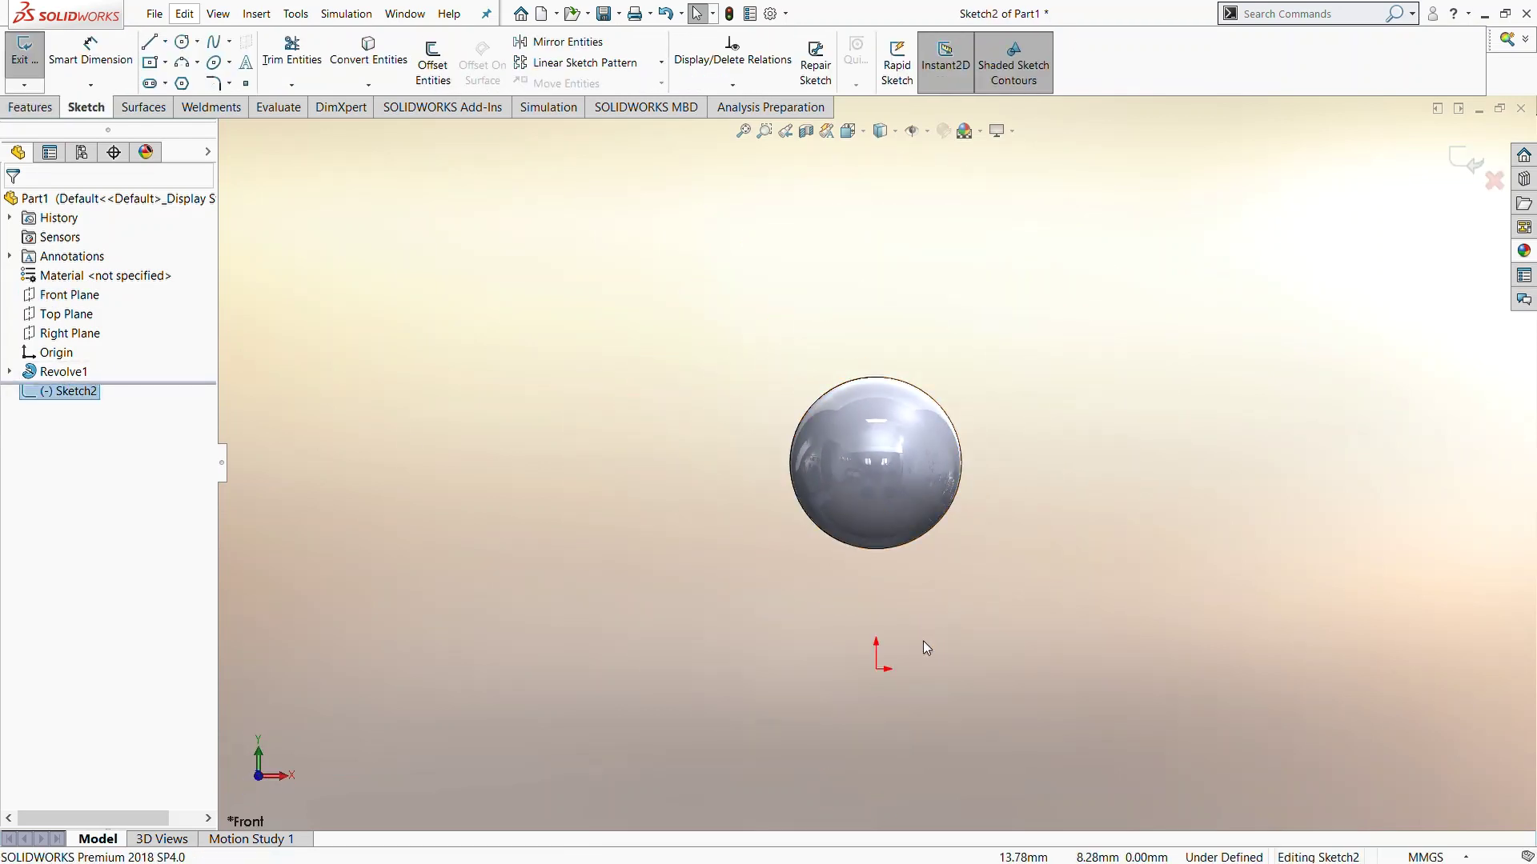
# Step: Convert the sphere's silhouette edge into a 50 mm circle in Sketch2
pyautogui.scroll(-3, 923, 647)
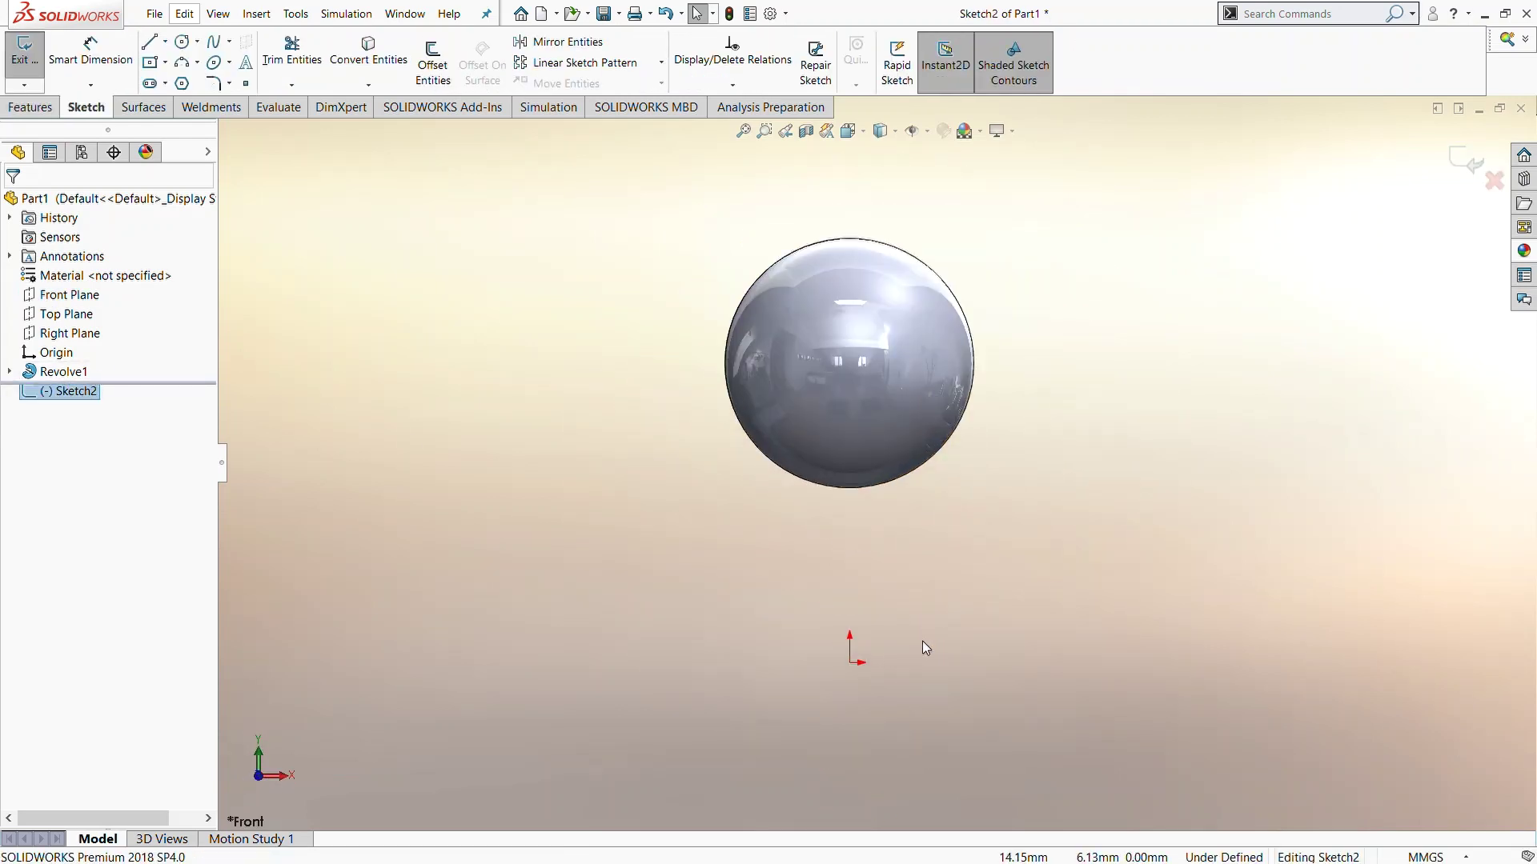
pyautogui.click(148, 43)
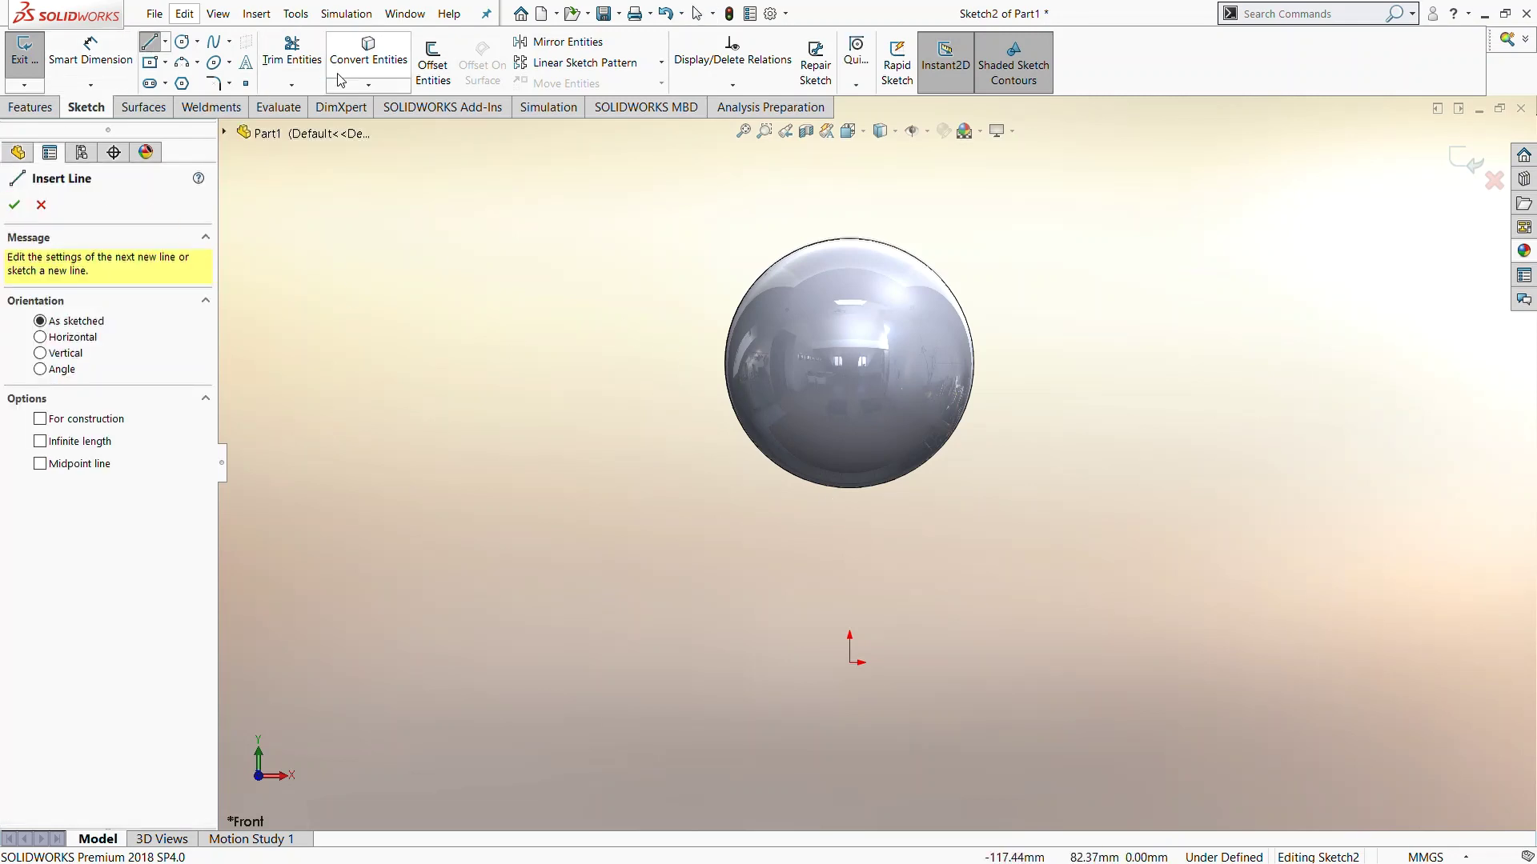
pyautogui.click(368, 62)
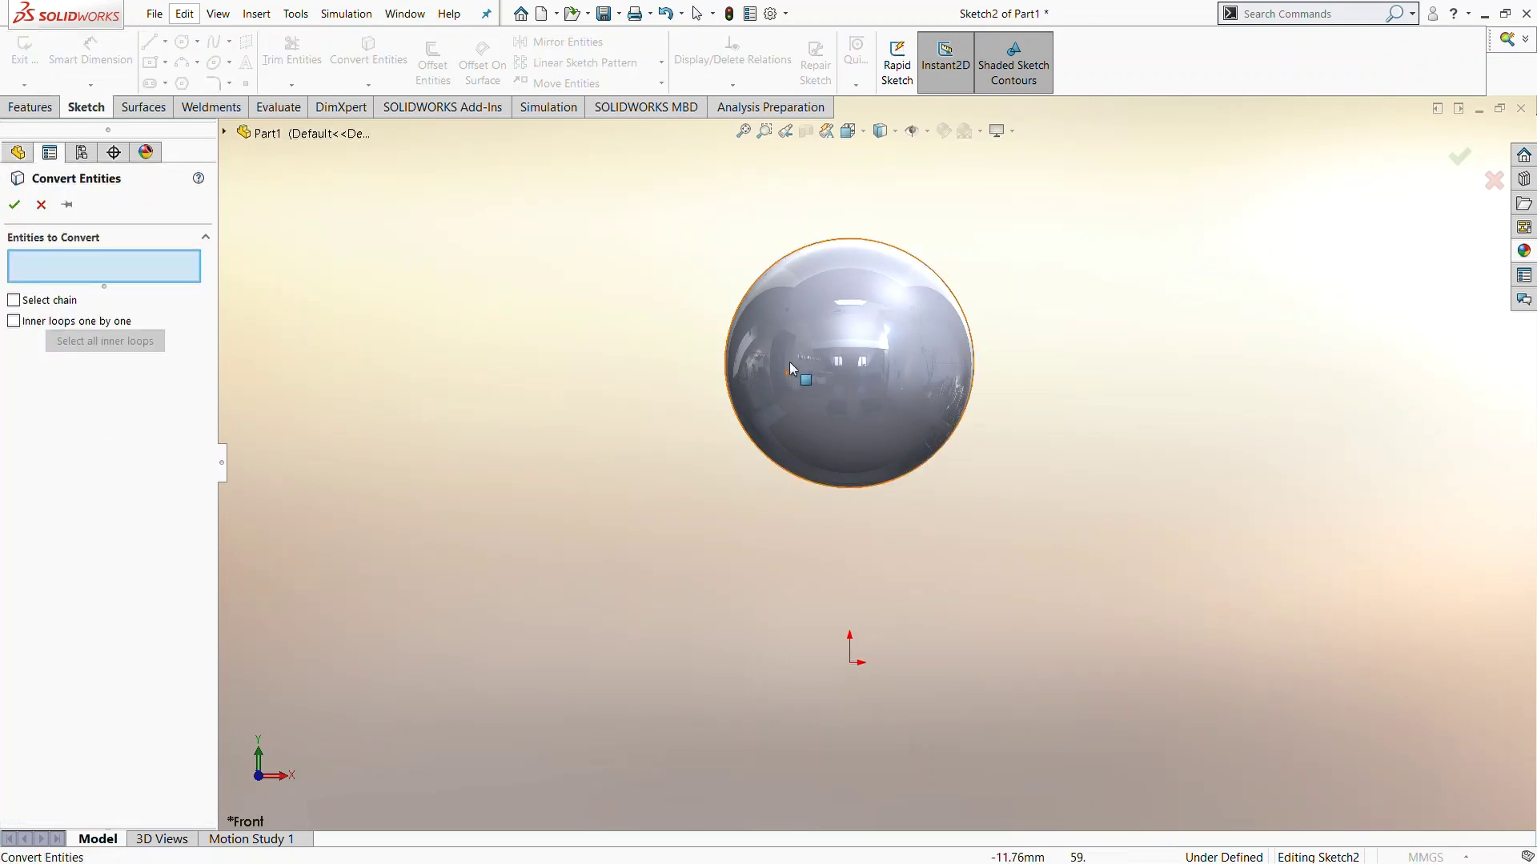
pyautogui.click(730, 351)
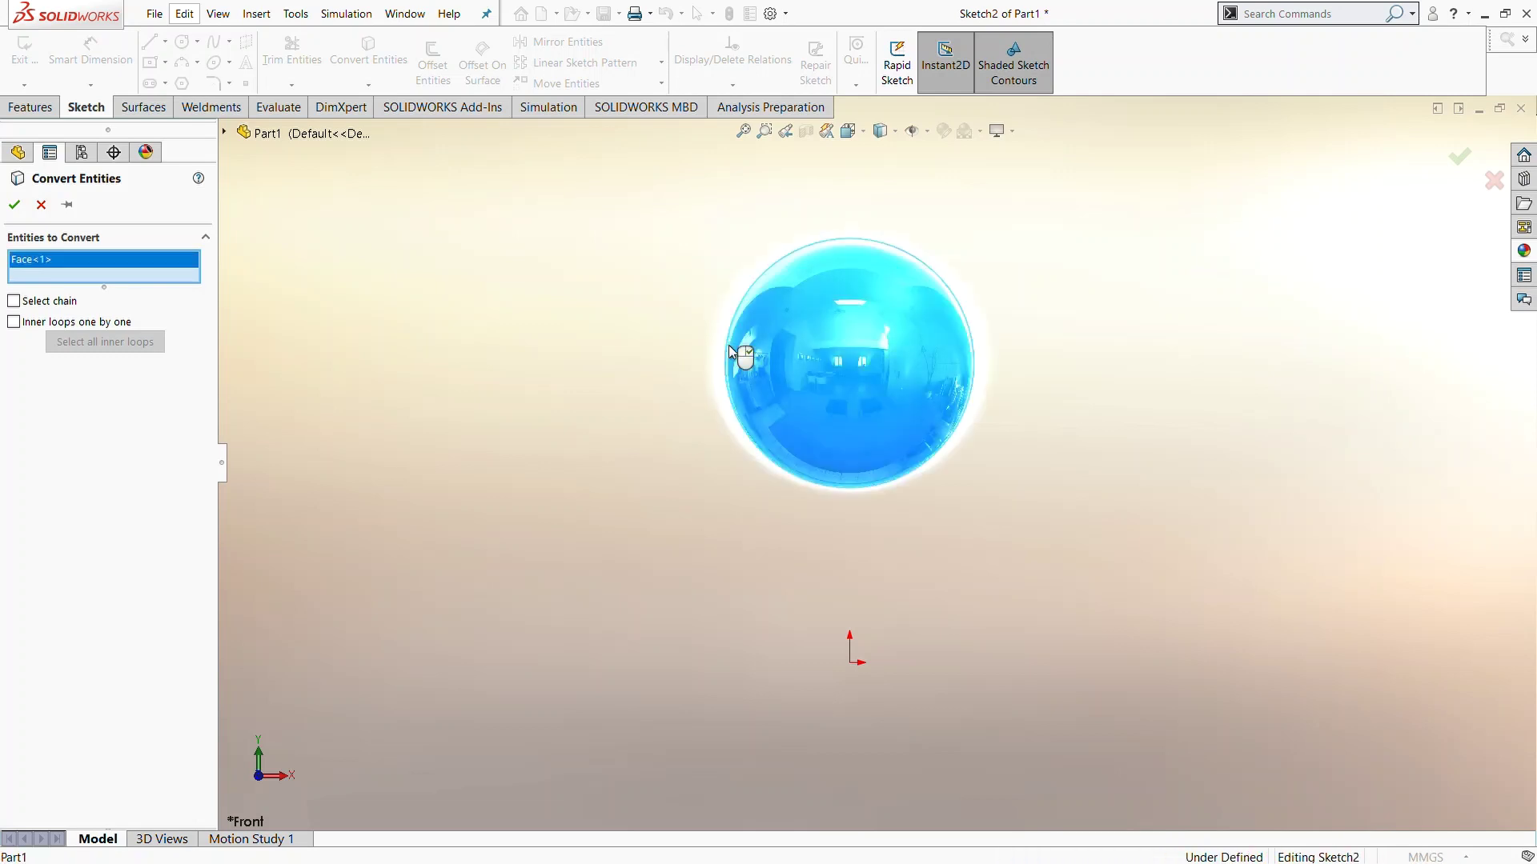
pyautogui.press('Delete')
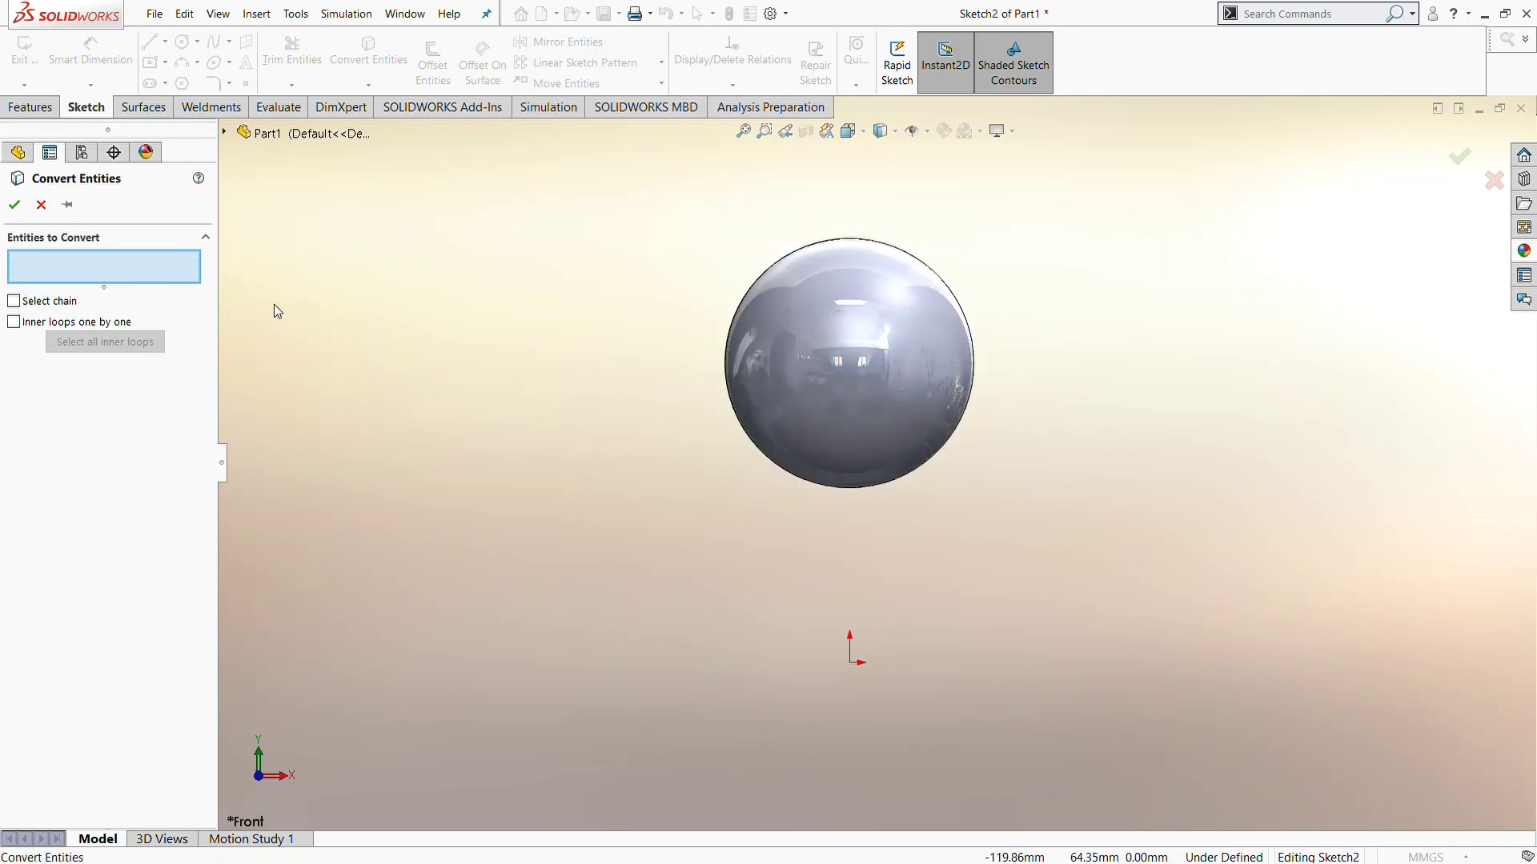
pyautogui.click(731, 320)
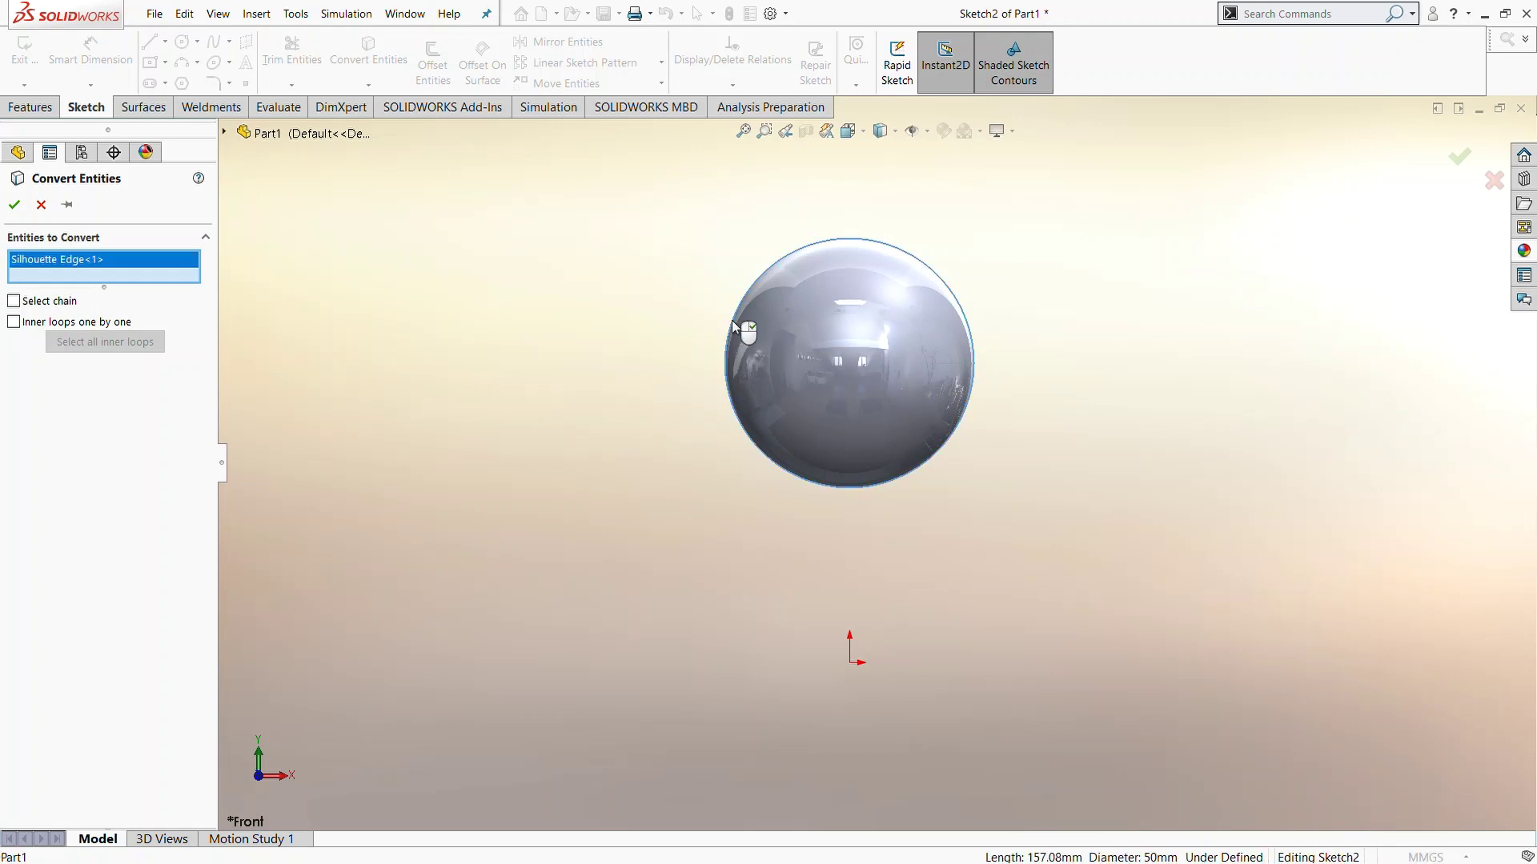
pyautogui.click(12, 206)
pyautogui.click(150, 43)
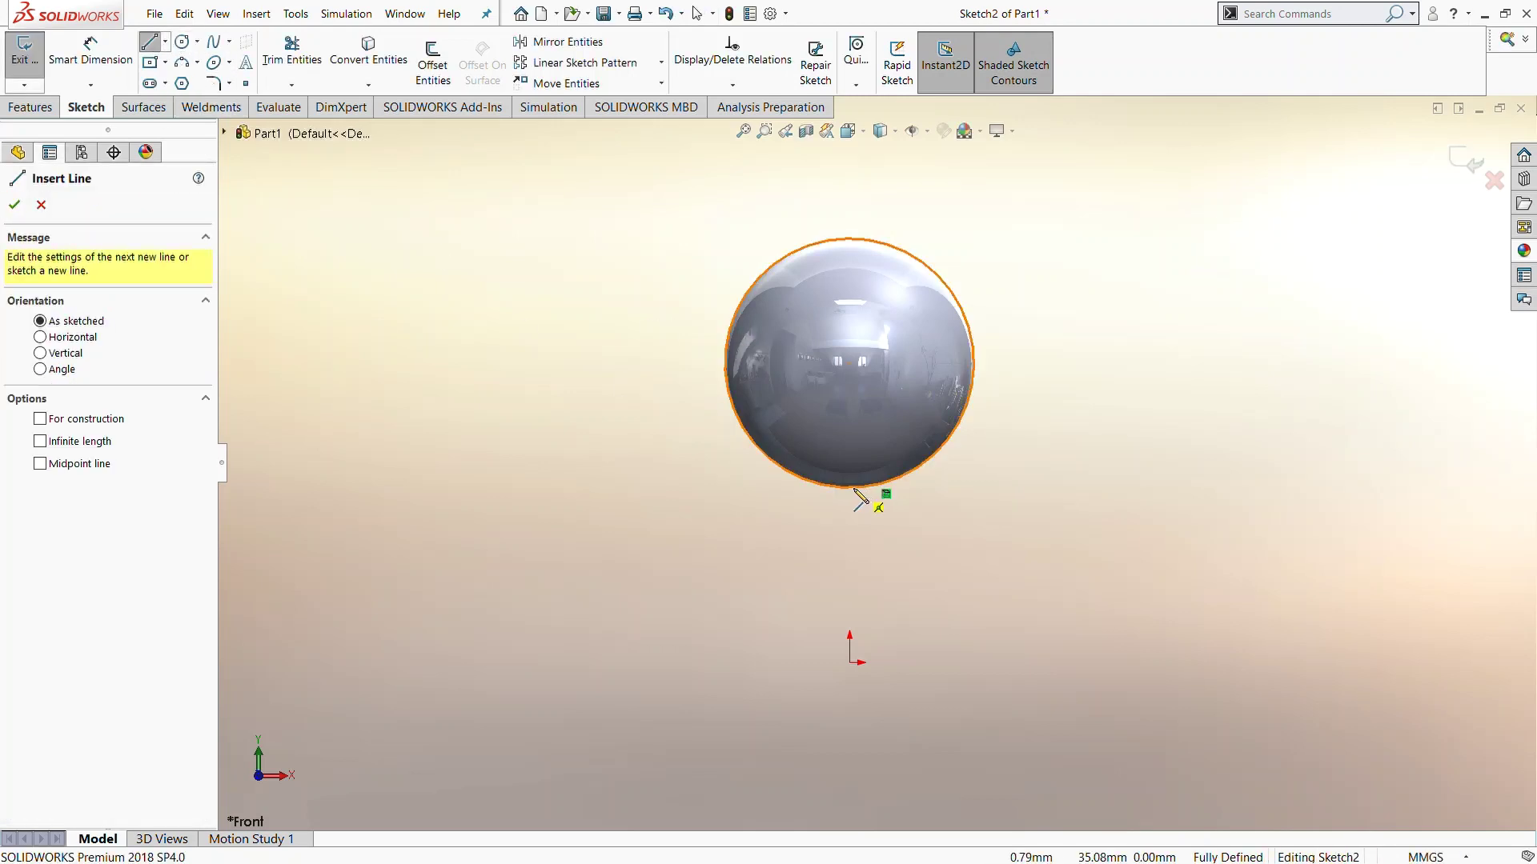
# Step: Draw the base profile below the sphere: a vertical line, a bottom line, a short riser and a slant to the circle
pyautogui.click(850, 488)
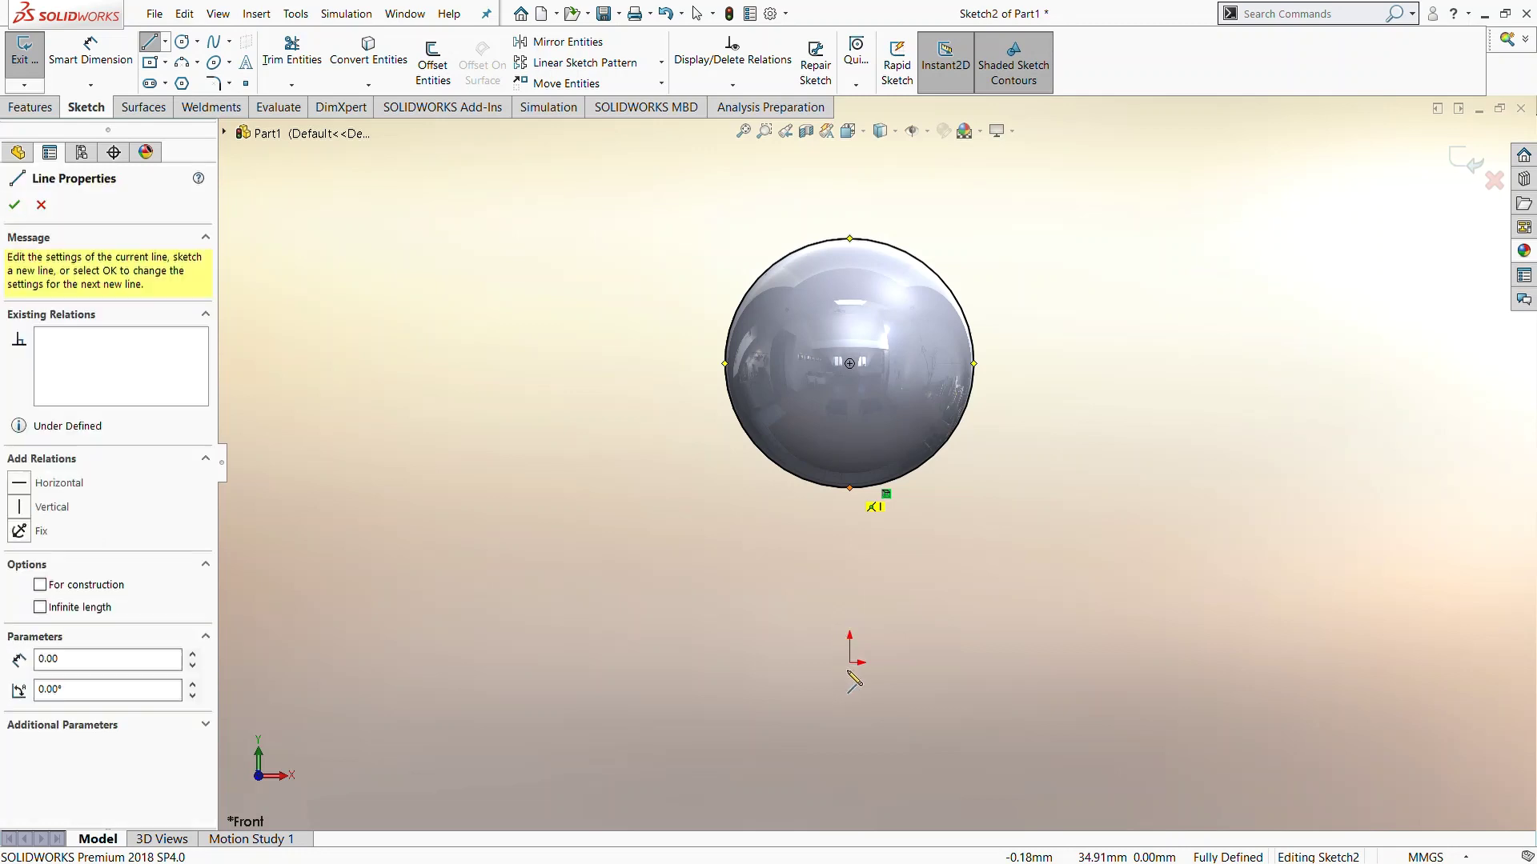
pyautogui.click(850, 663)
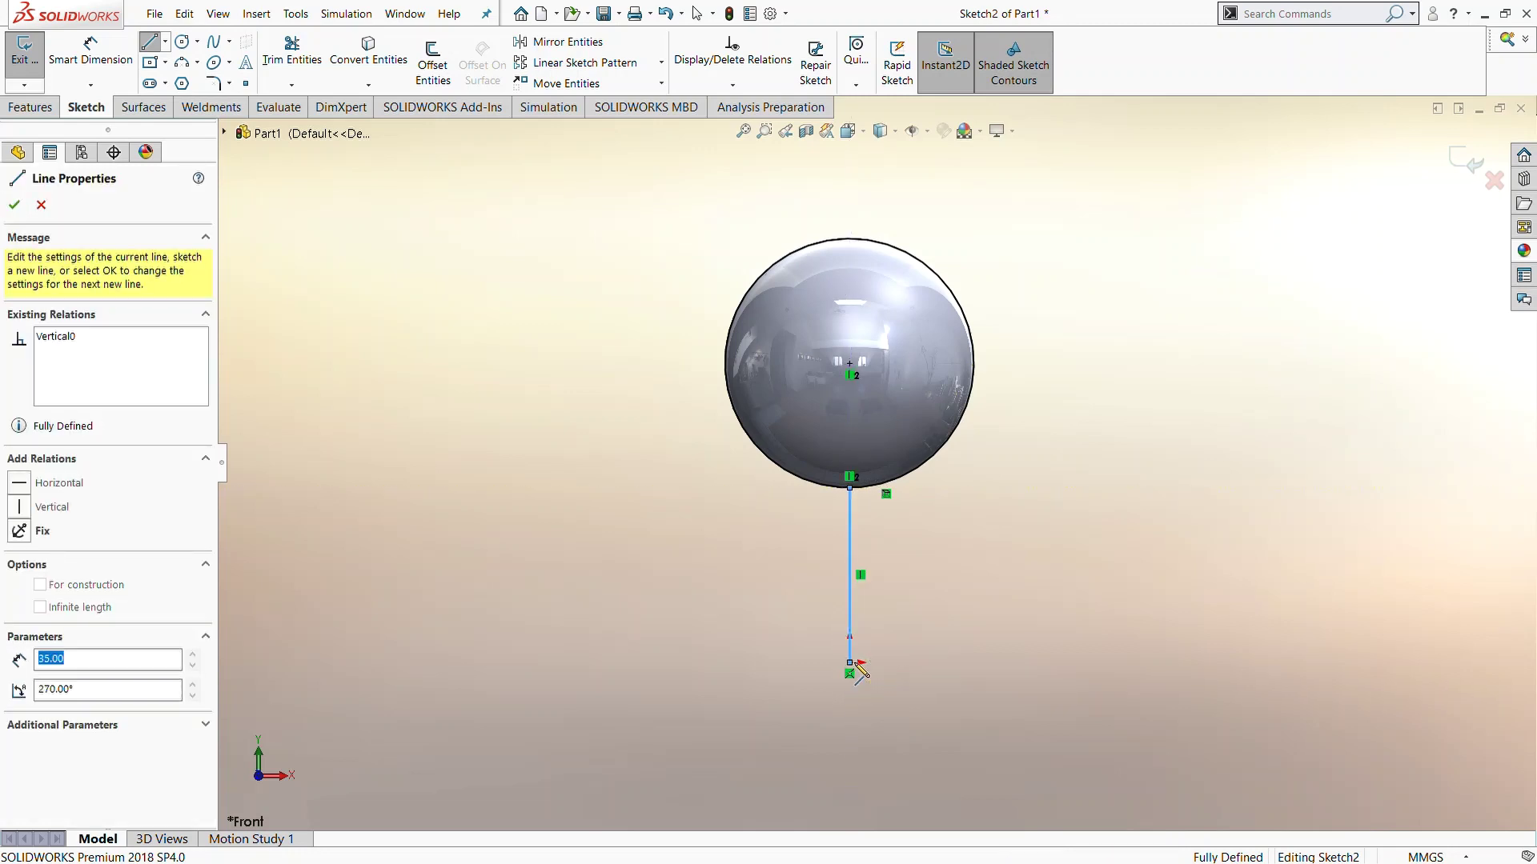
pyautogui.click(908, 662)
pyautogui.click(909, 626)
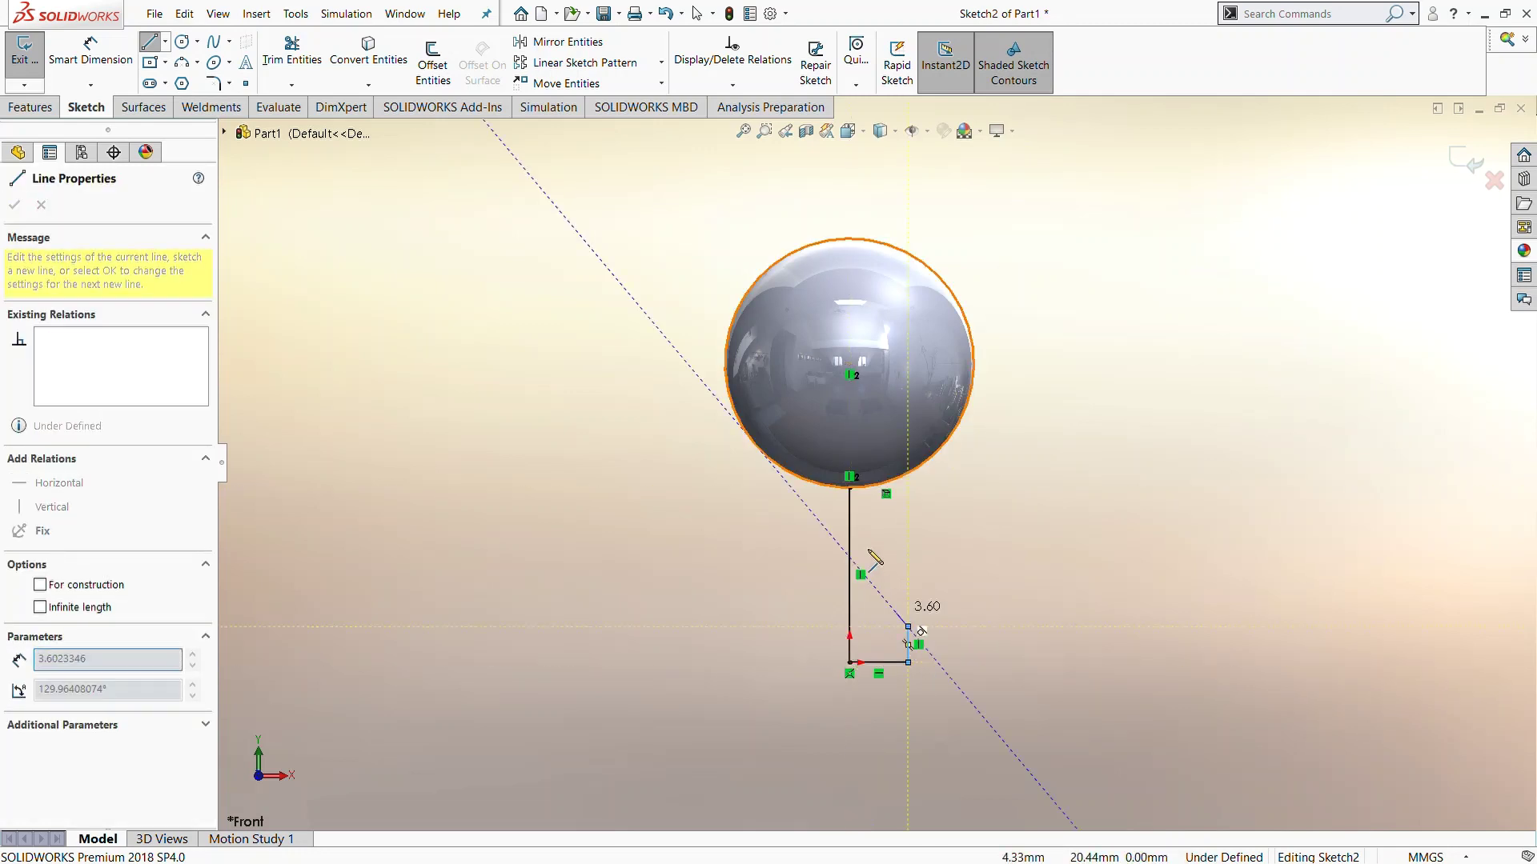
pyautogui.doubleClick(872, 494)
pyautogui.press('d')
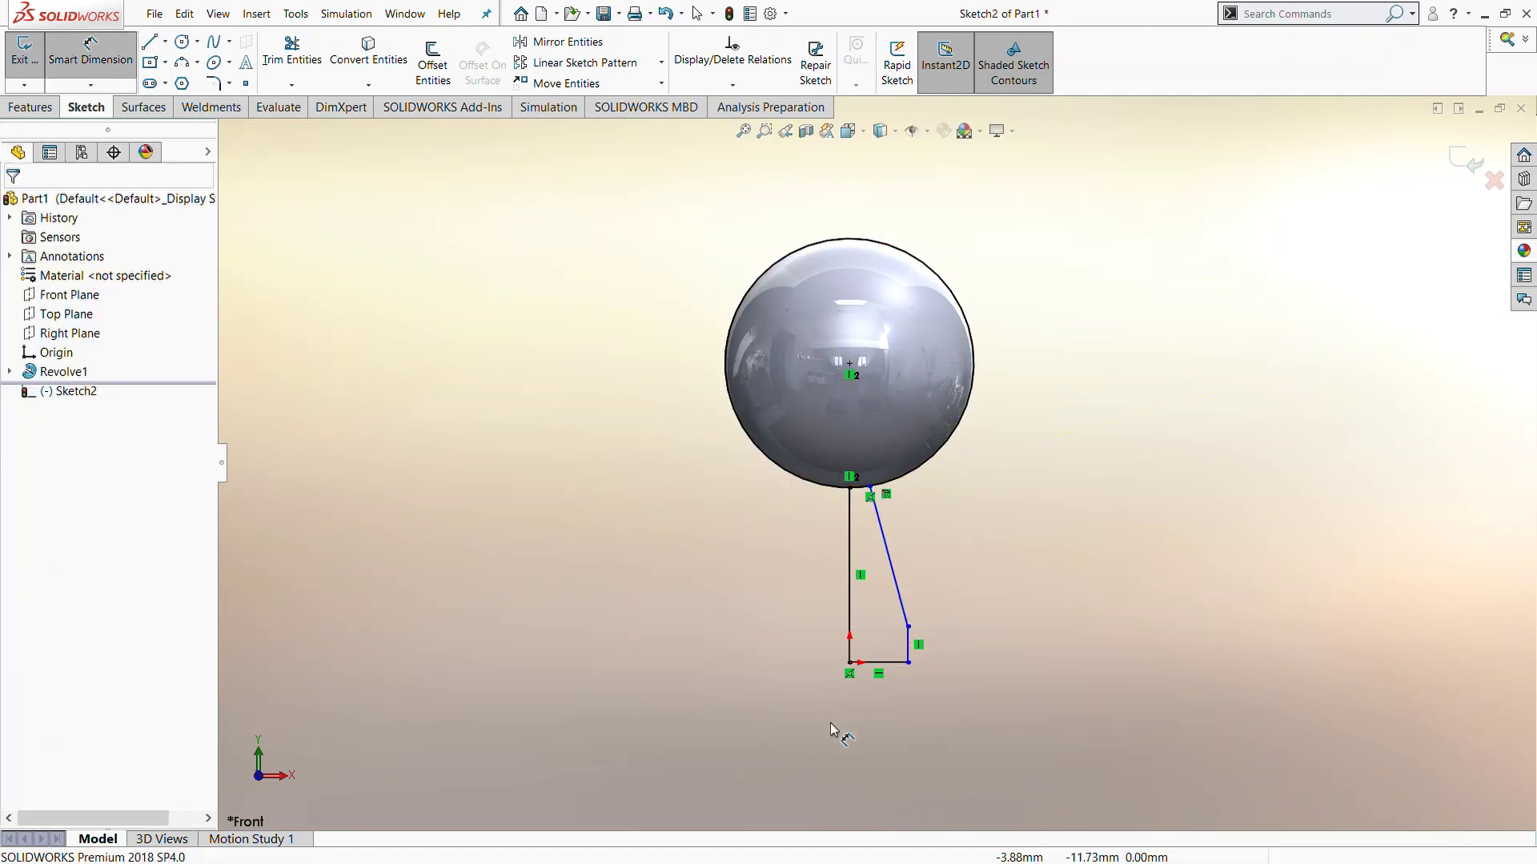
pyautogui.scroll(-2, 832, 730)
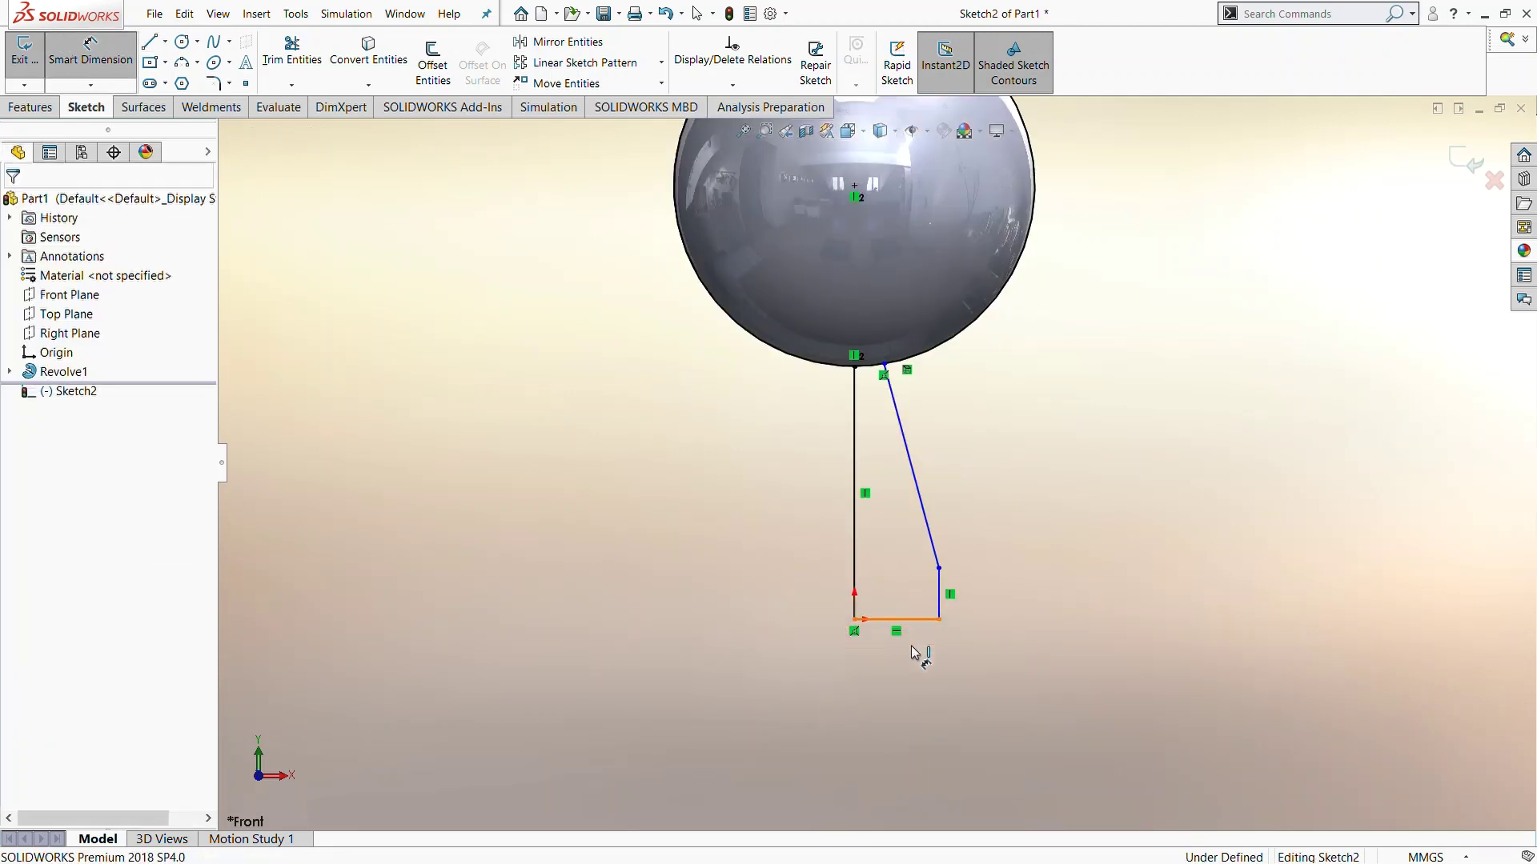
# Step: Dimension the base profile: 20 mm bottom line, 5 mm riser and 20° slant from vertical
pyautogui.click(900, 618)
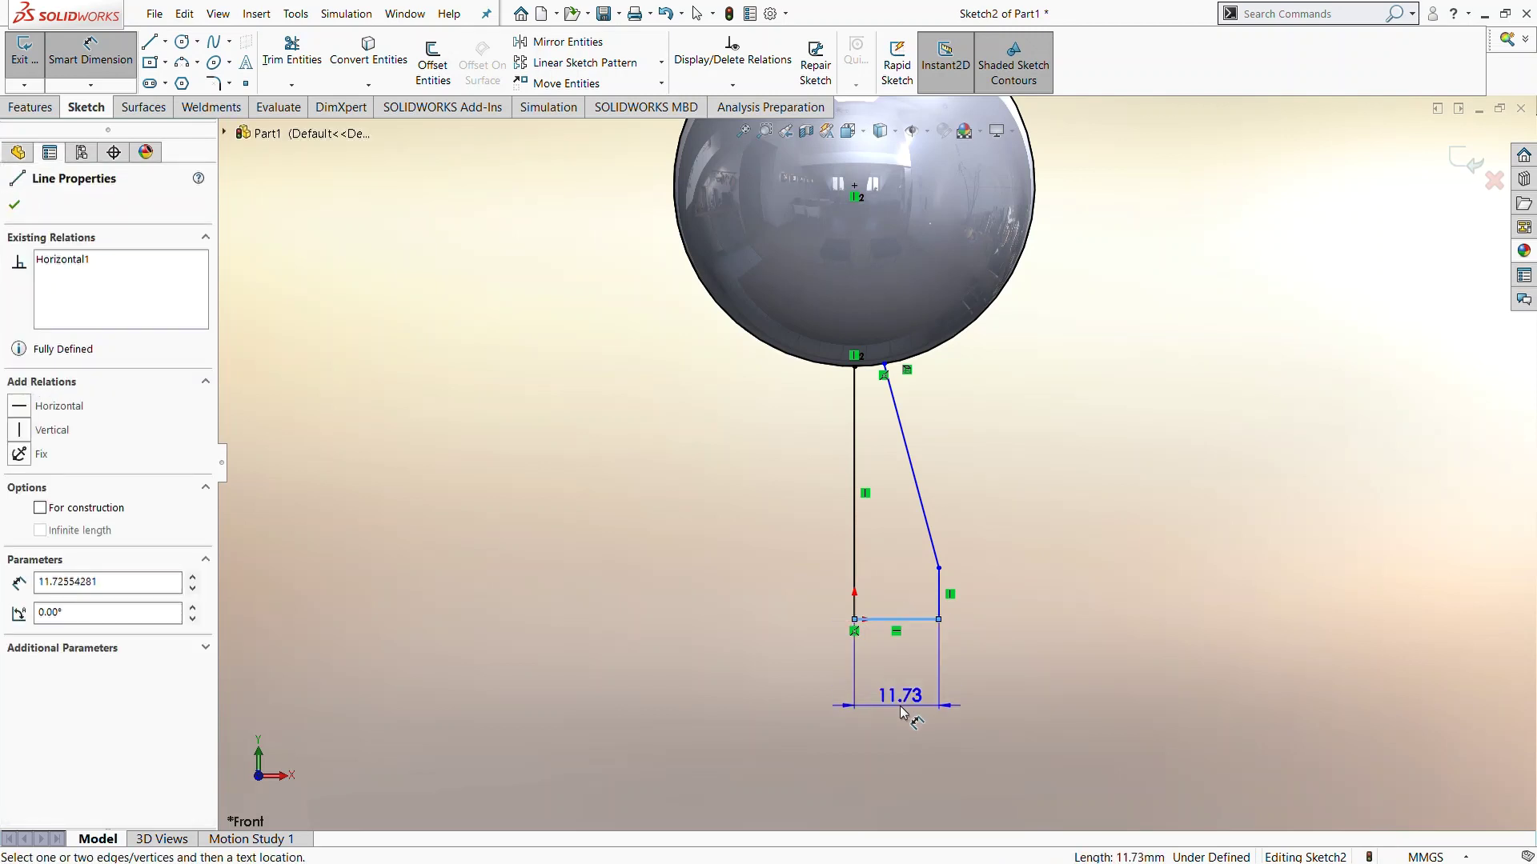
pyautogui.click(899, 708)
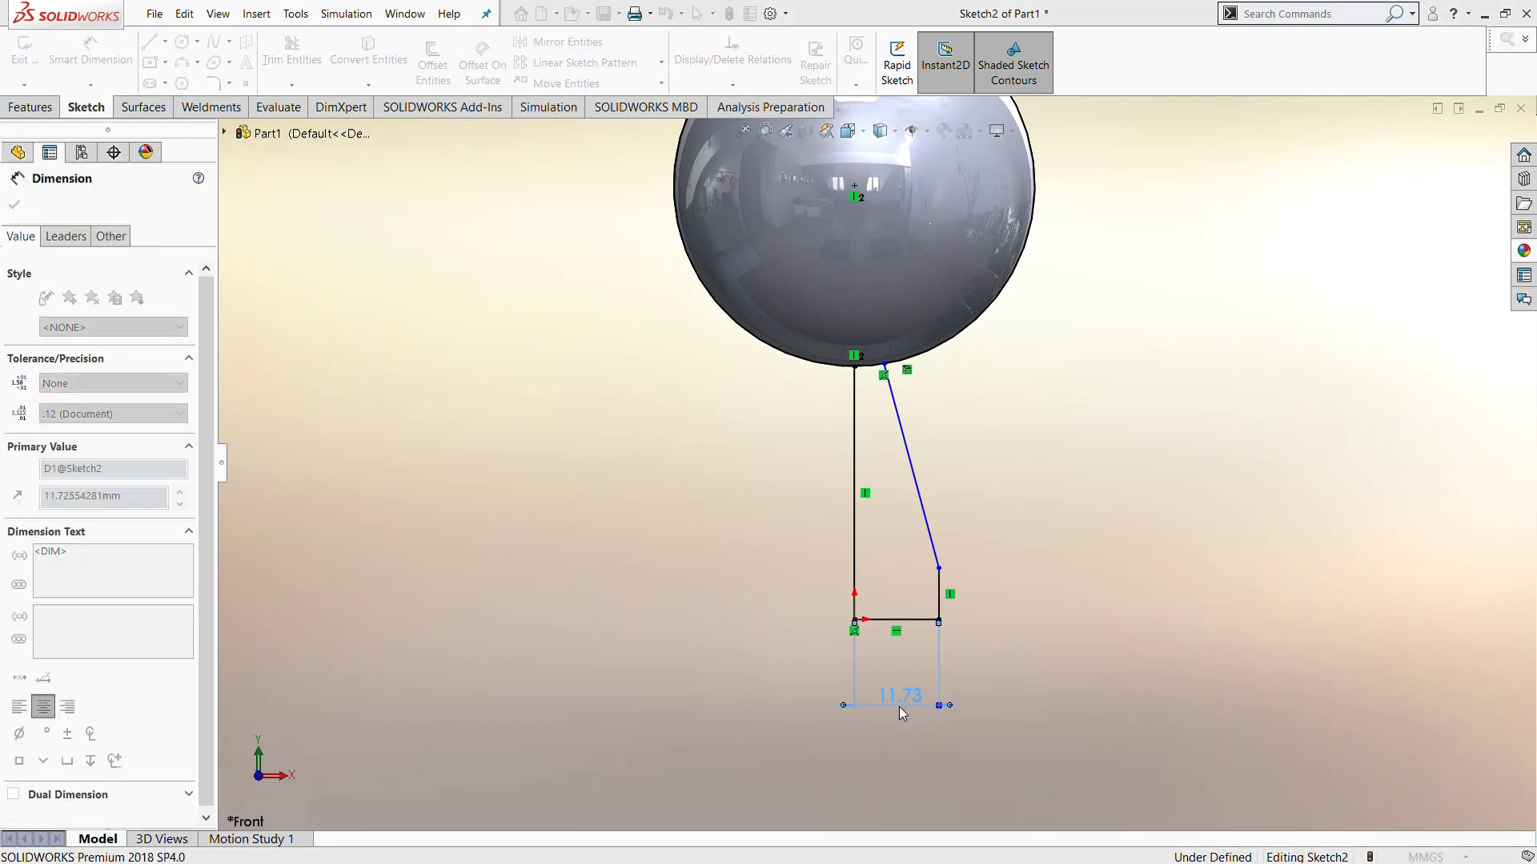
pyautogui.write('20')
pyautogui.press('Return')
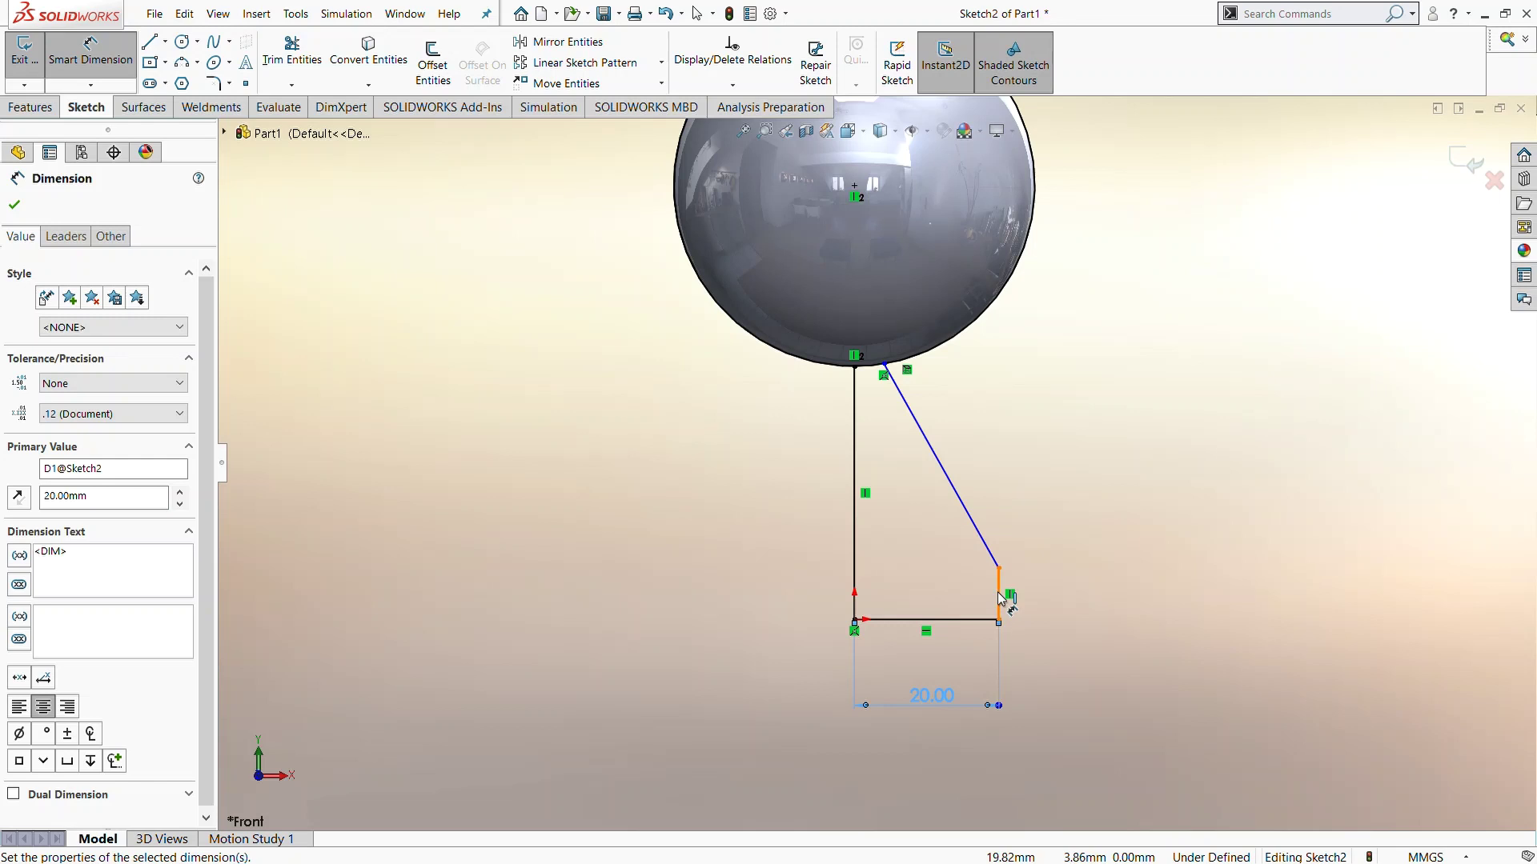
pyautogui.click(1000, 599)
pyautogui.click(1129, 602)
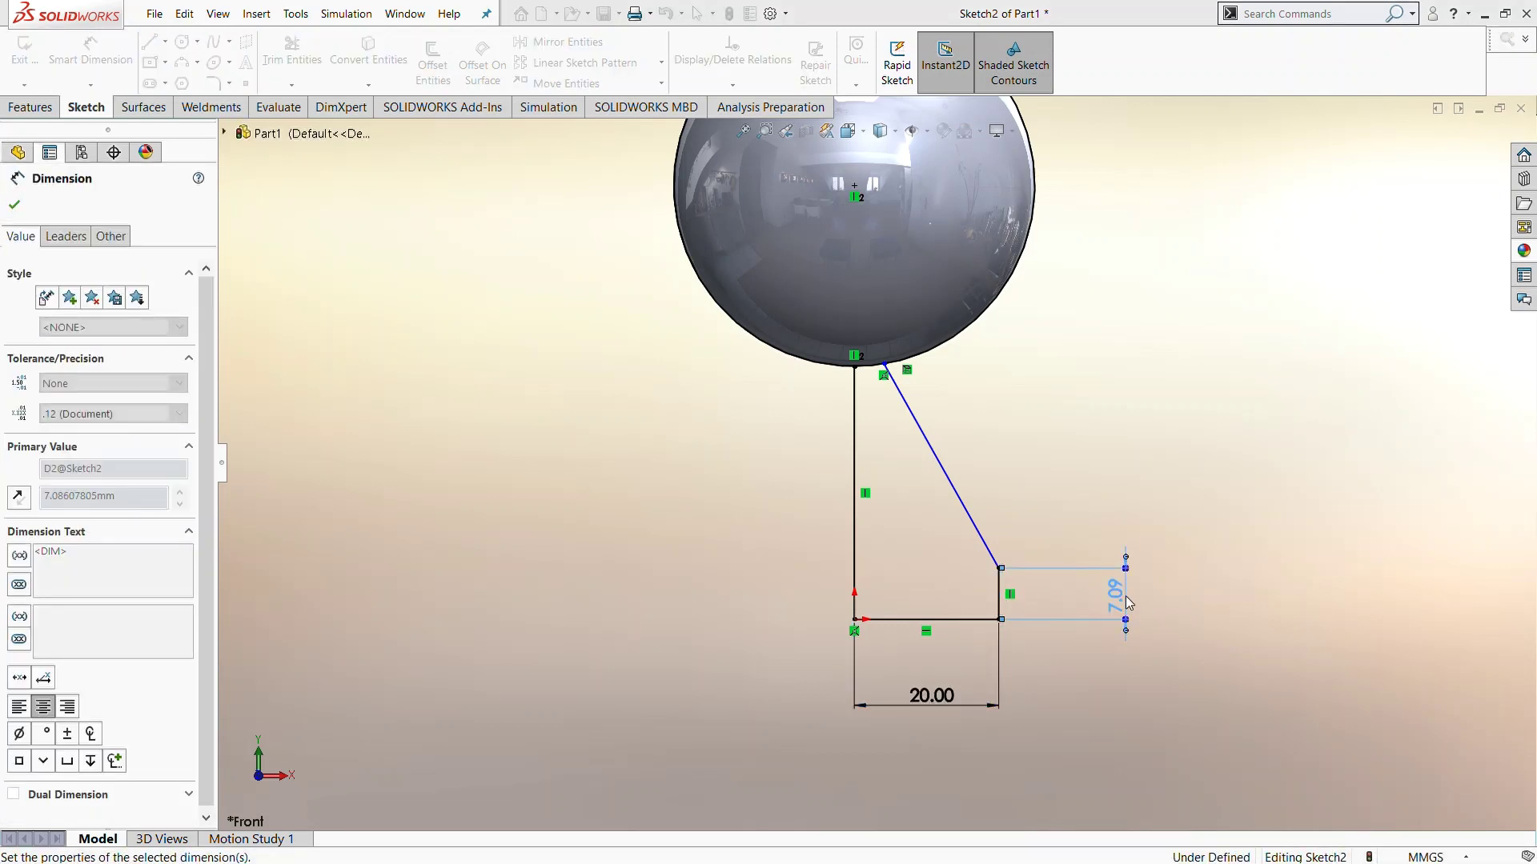
pyautogui.write('5')
pyautogui.press('Return')
pyautogui.click(857, 474)
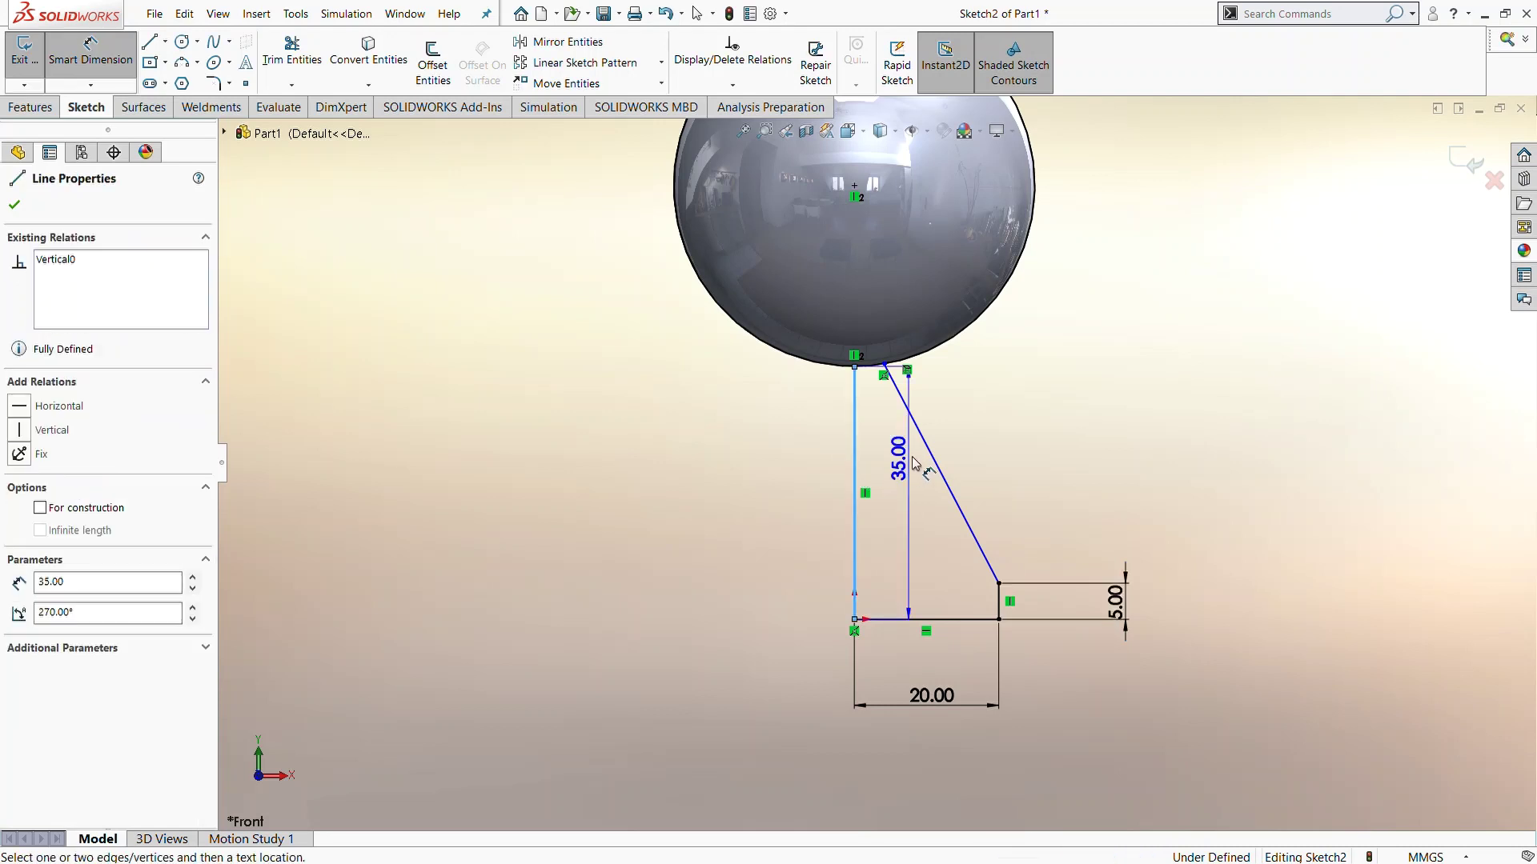
pyautogui.click(929, 448)
pyautogui.click(914, 524)
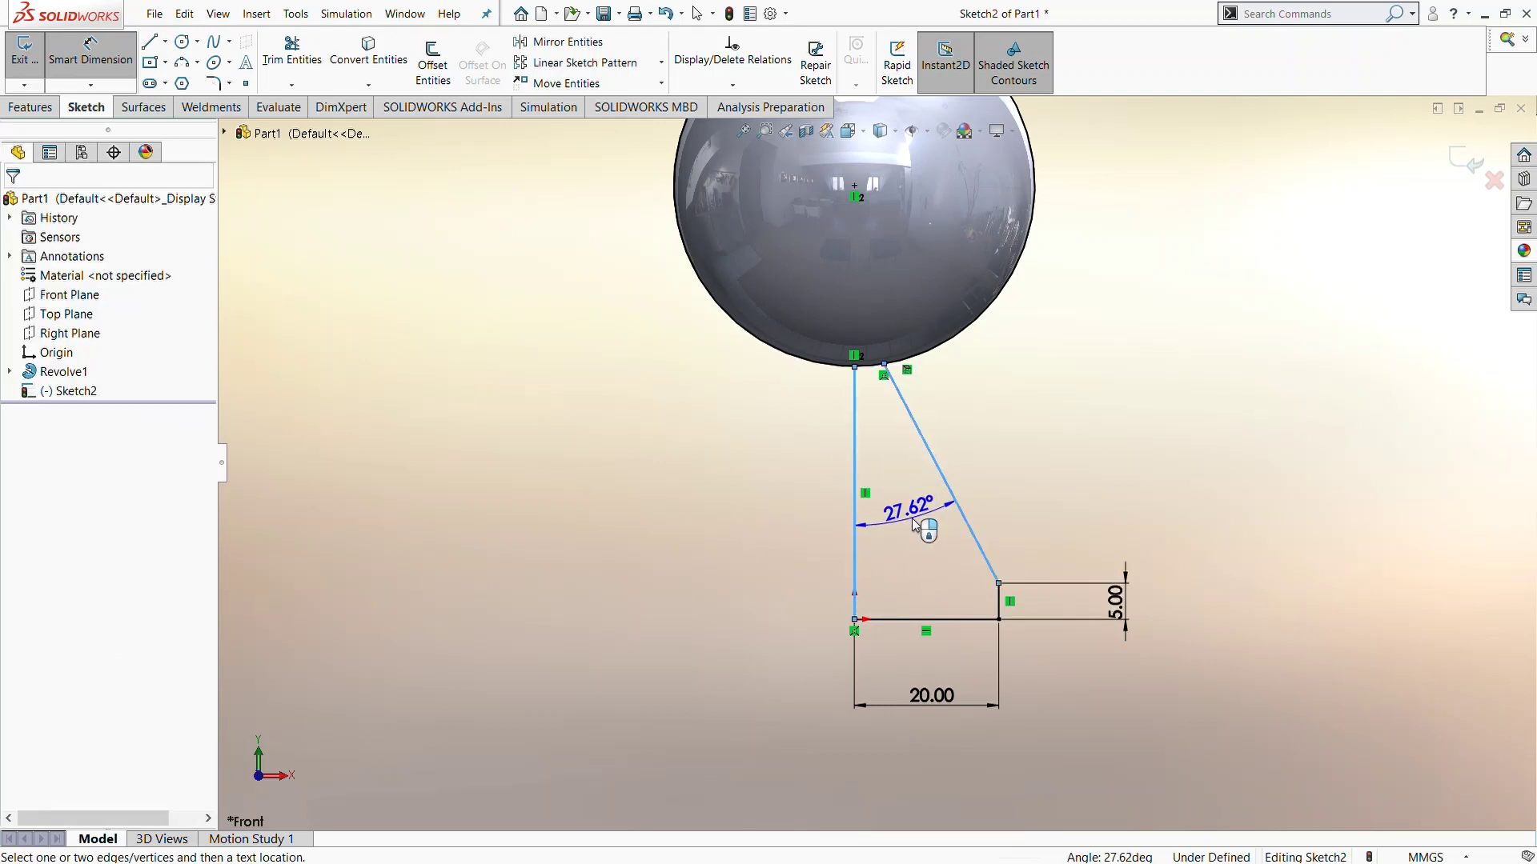
pyautogui.write('20')
pyautogui.press('Return')
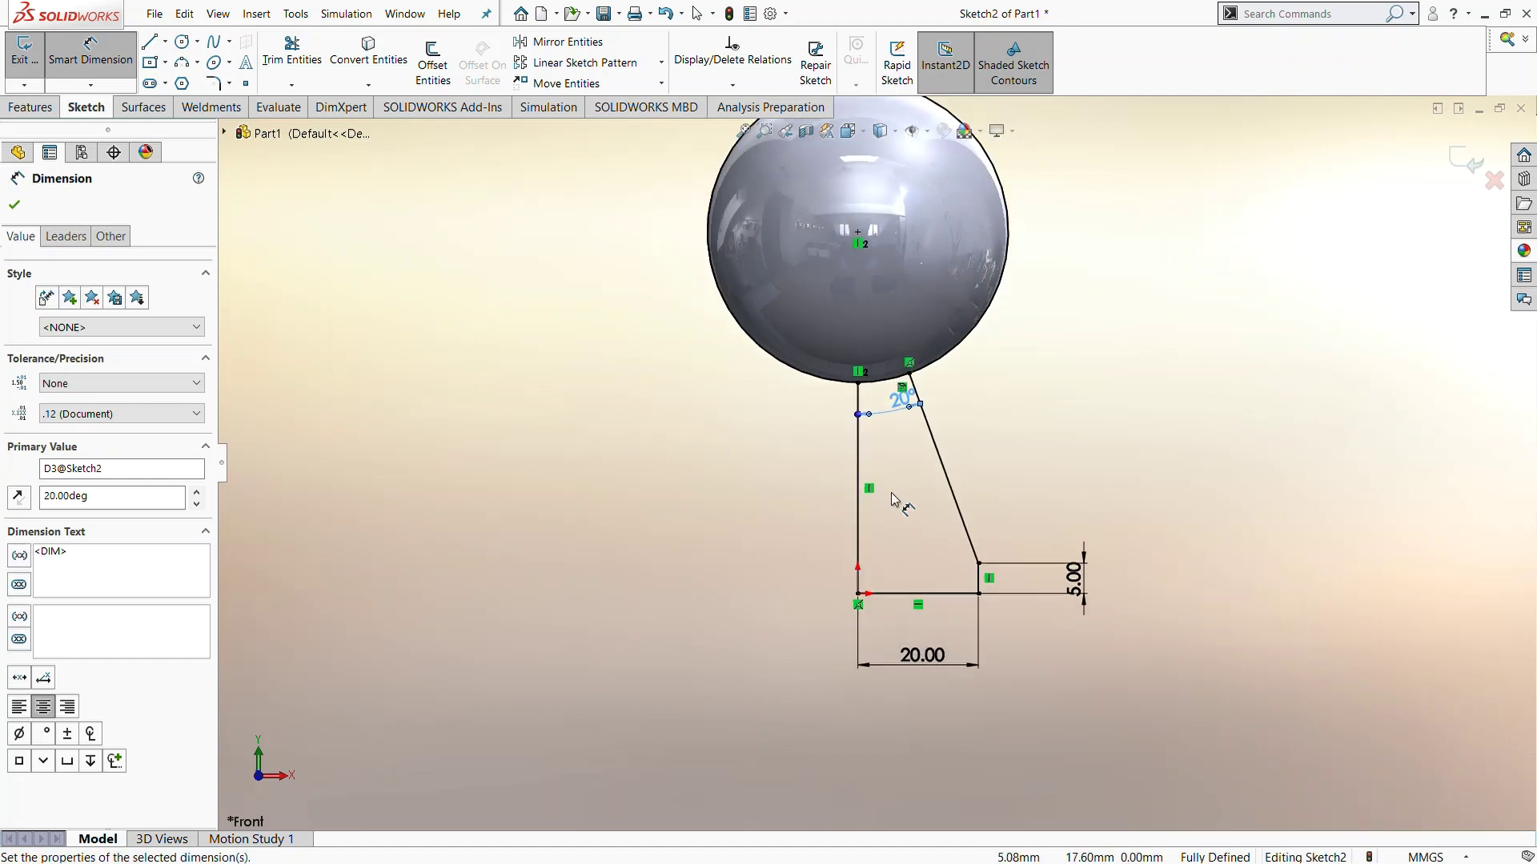
# Step: Trim the leftover segments and revolve the profile 360° about the long vertical line into a cone base
pyautogui.click(292, 52)
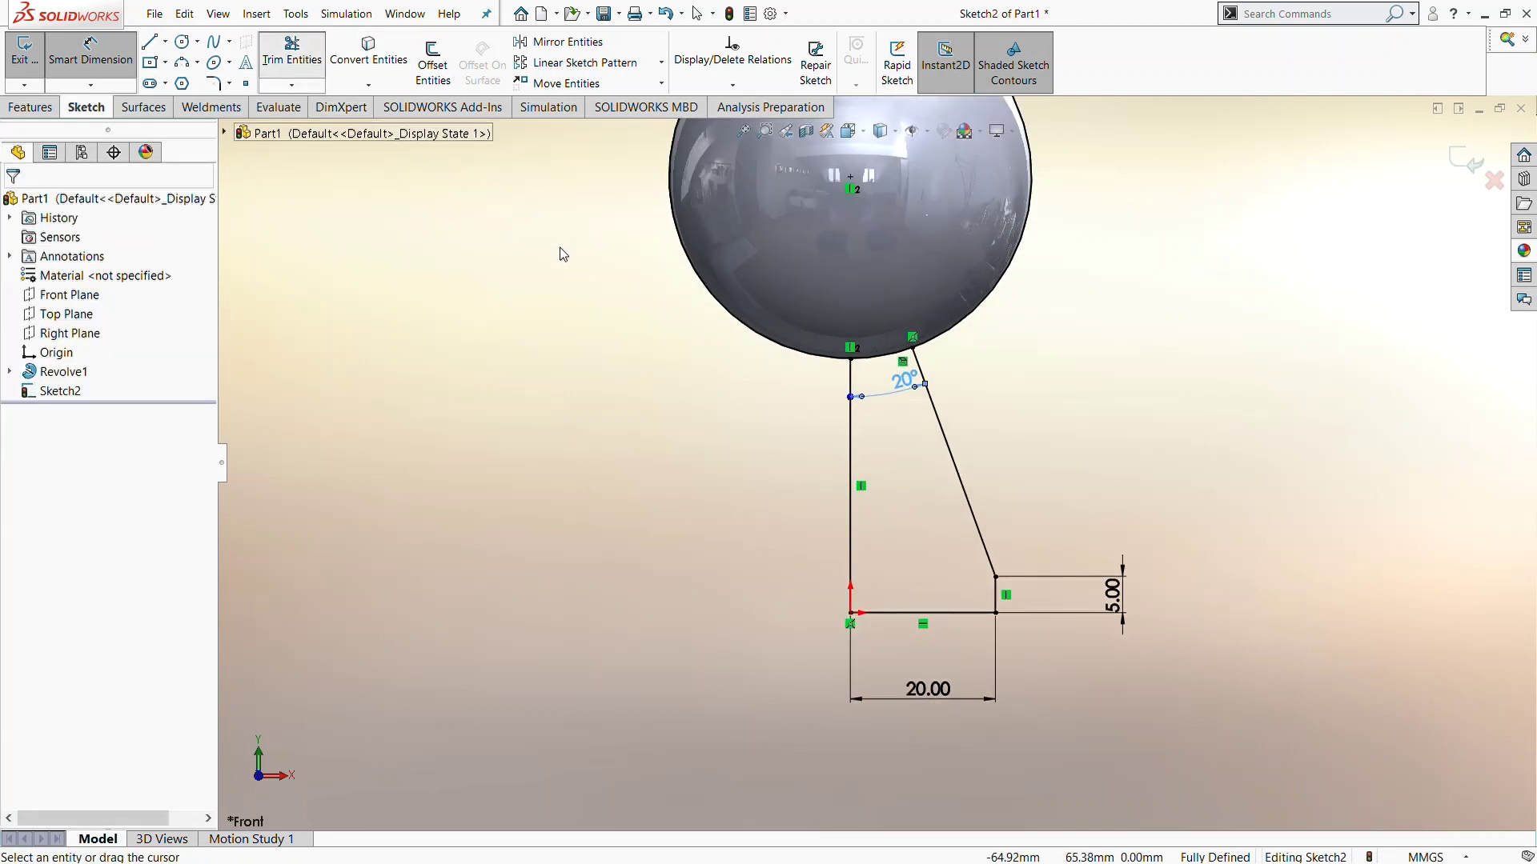
pyautogui.moveTo(1006, 307); pyautogui.dragTo(978, 307)
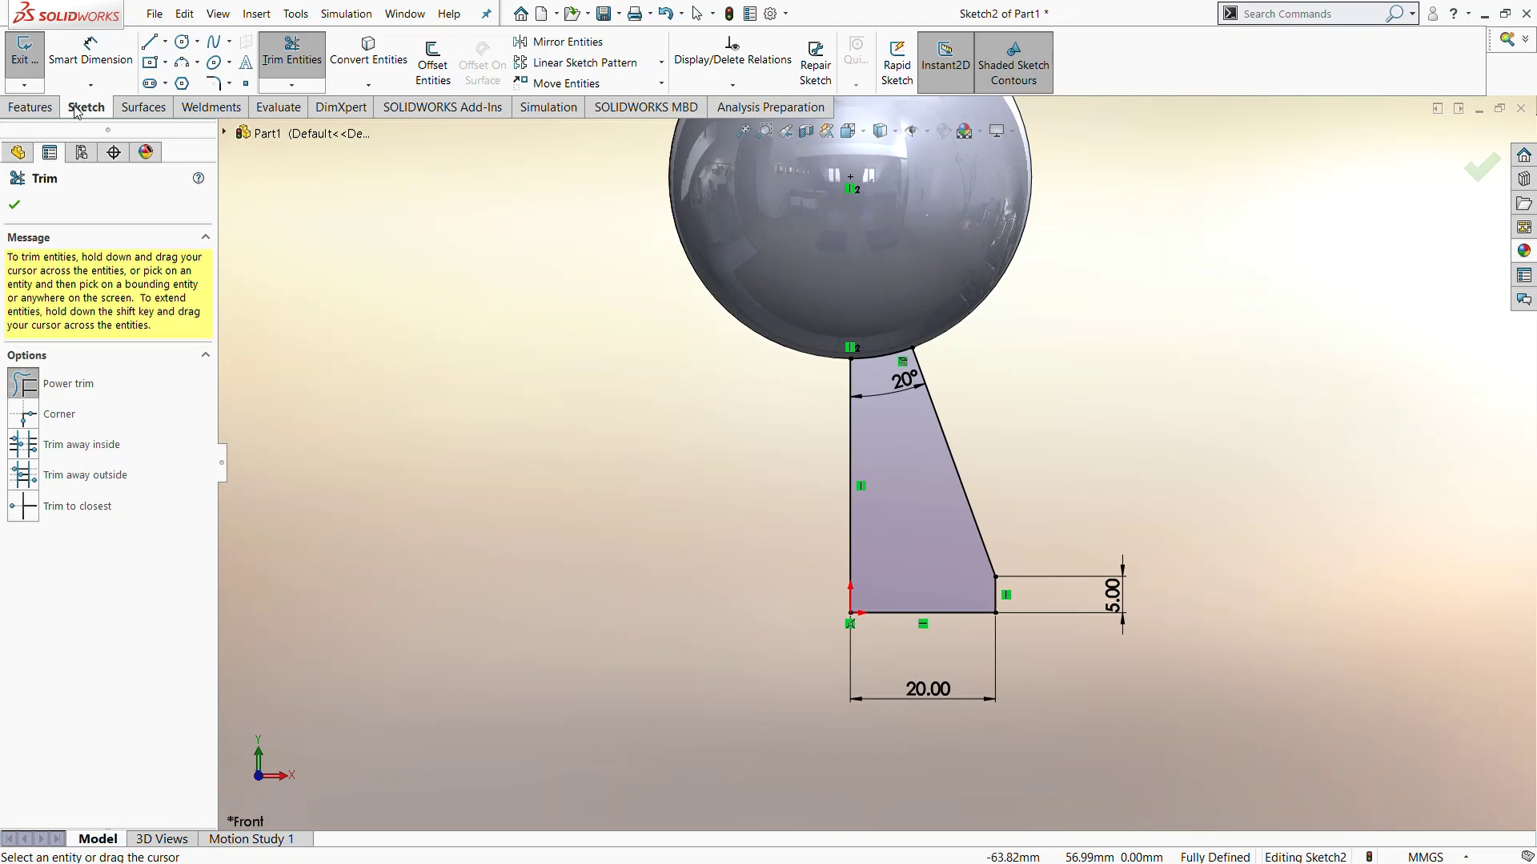
pyautogui.click(36, 109)
pyautogui.click(84, 76)
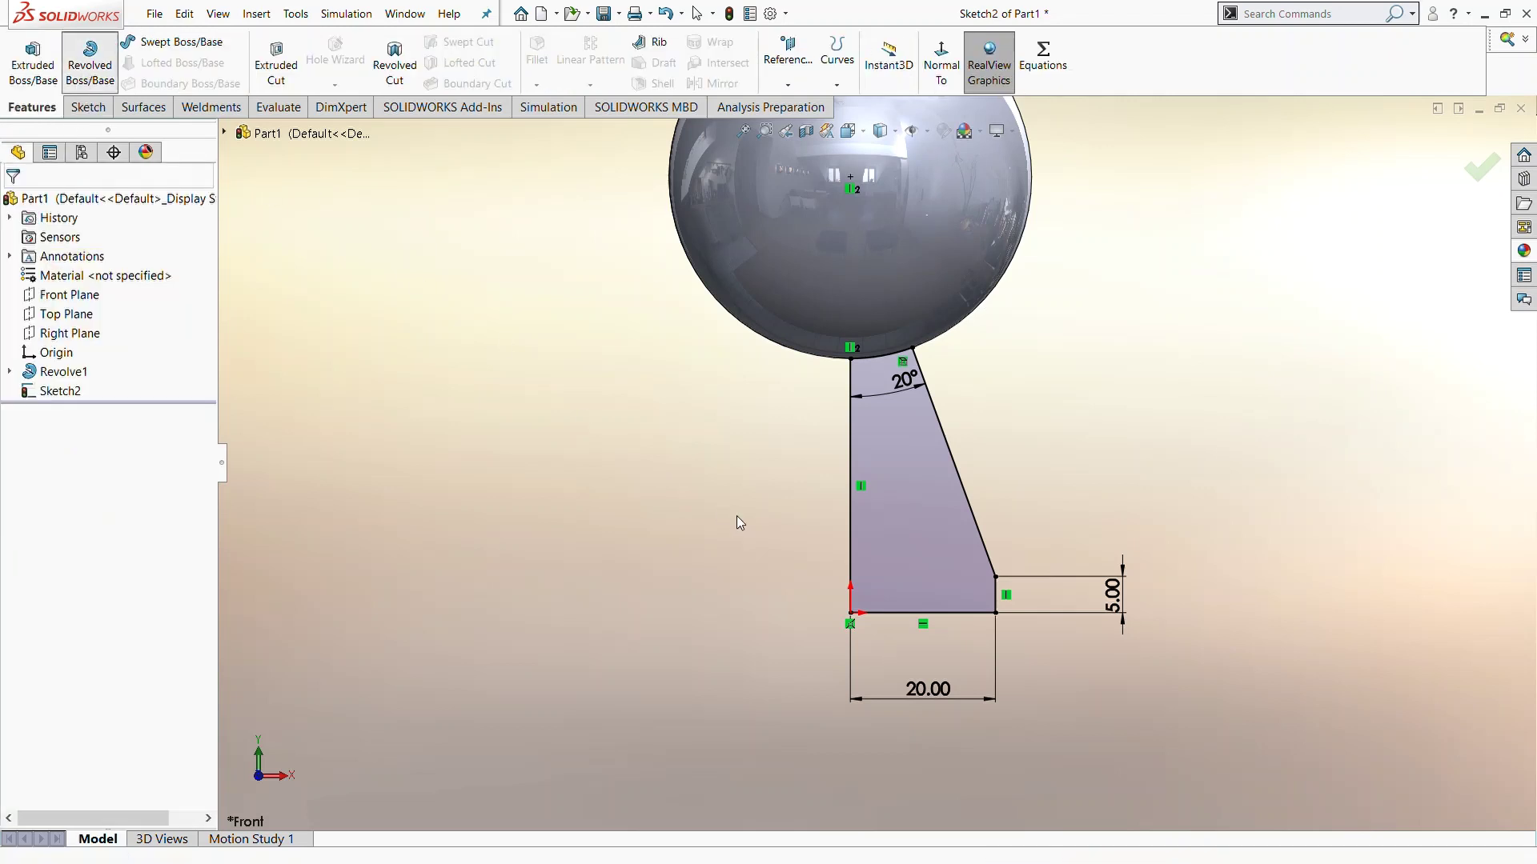
pyautogui.click(850, 504)
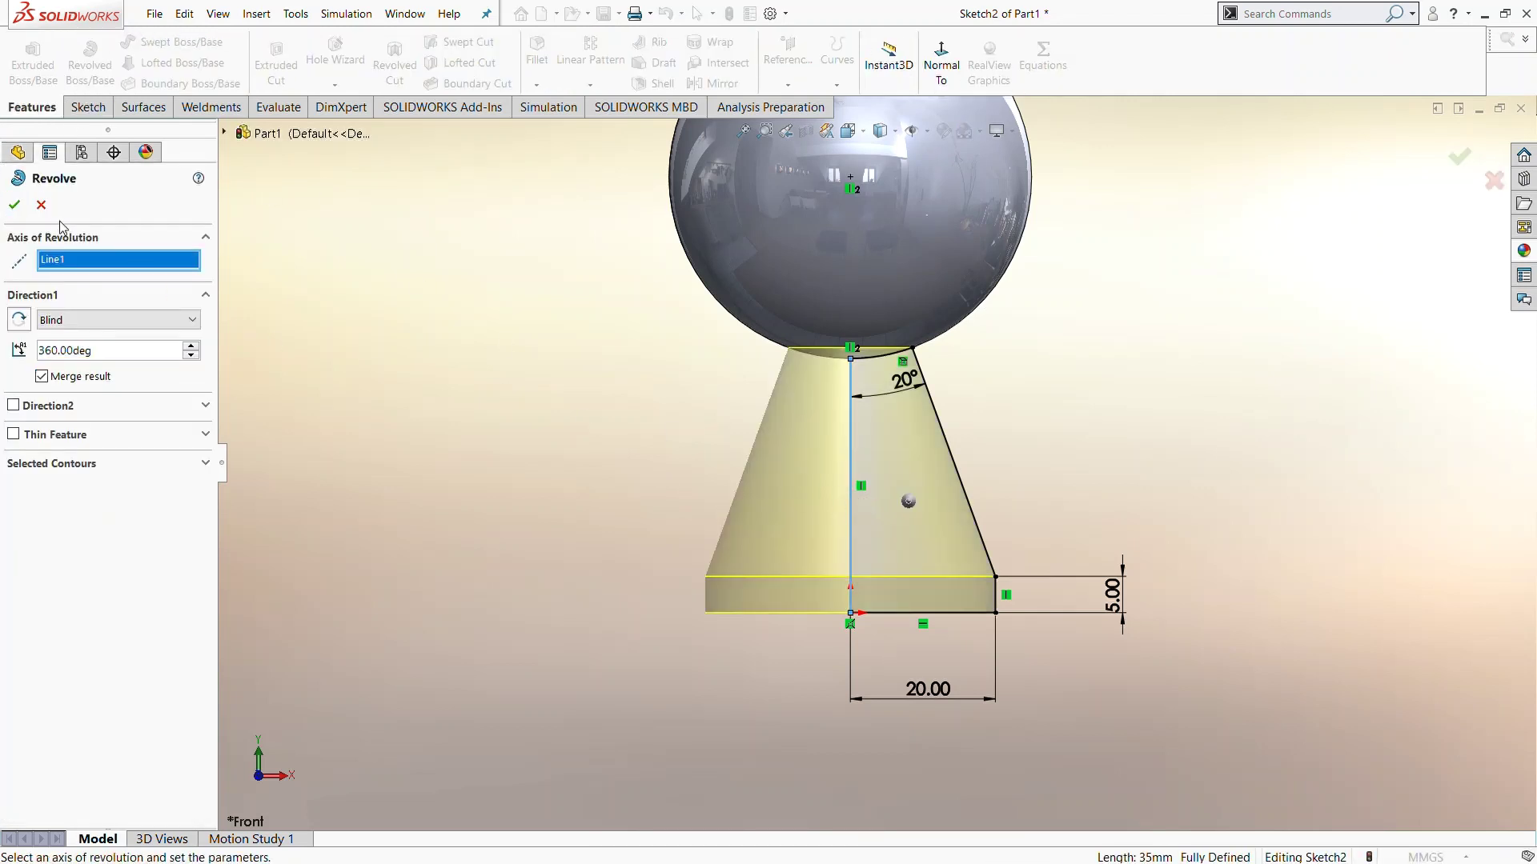
pyautogui.click(14, 206)
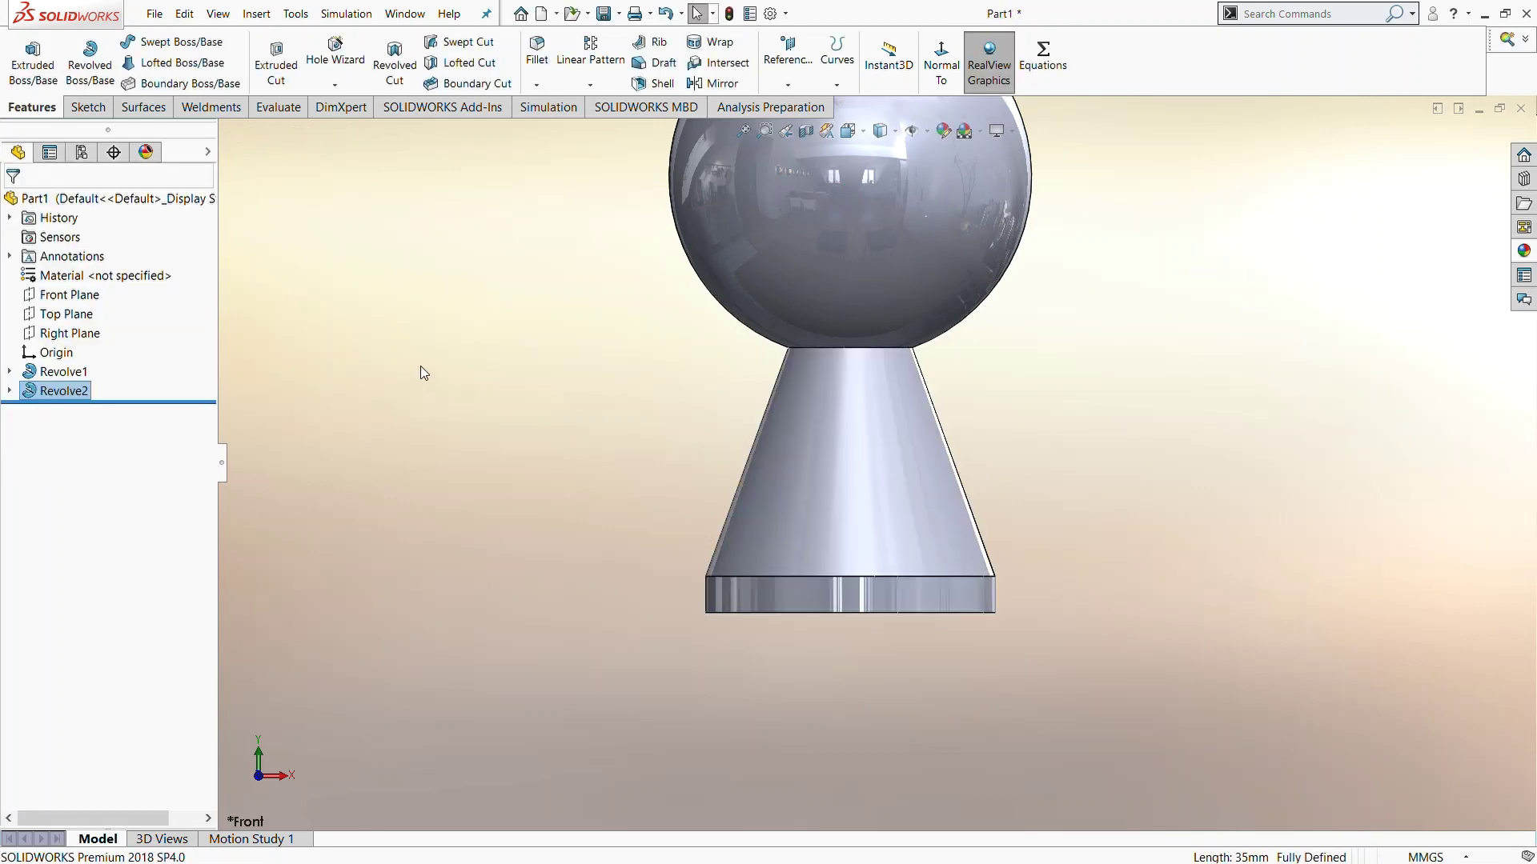
pyautogui.click(68, 294)
# Step: Start Sketch3 on the Front Plane, view it normal, and draw a circle on the sphere
pyautogui.click(104, 268)
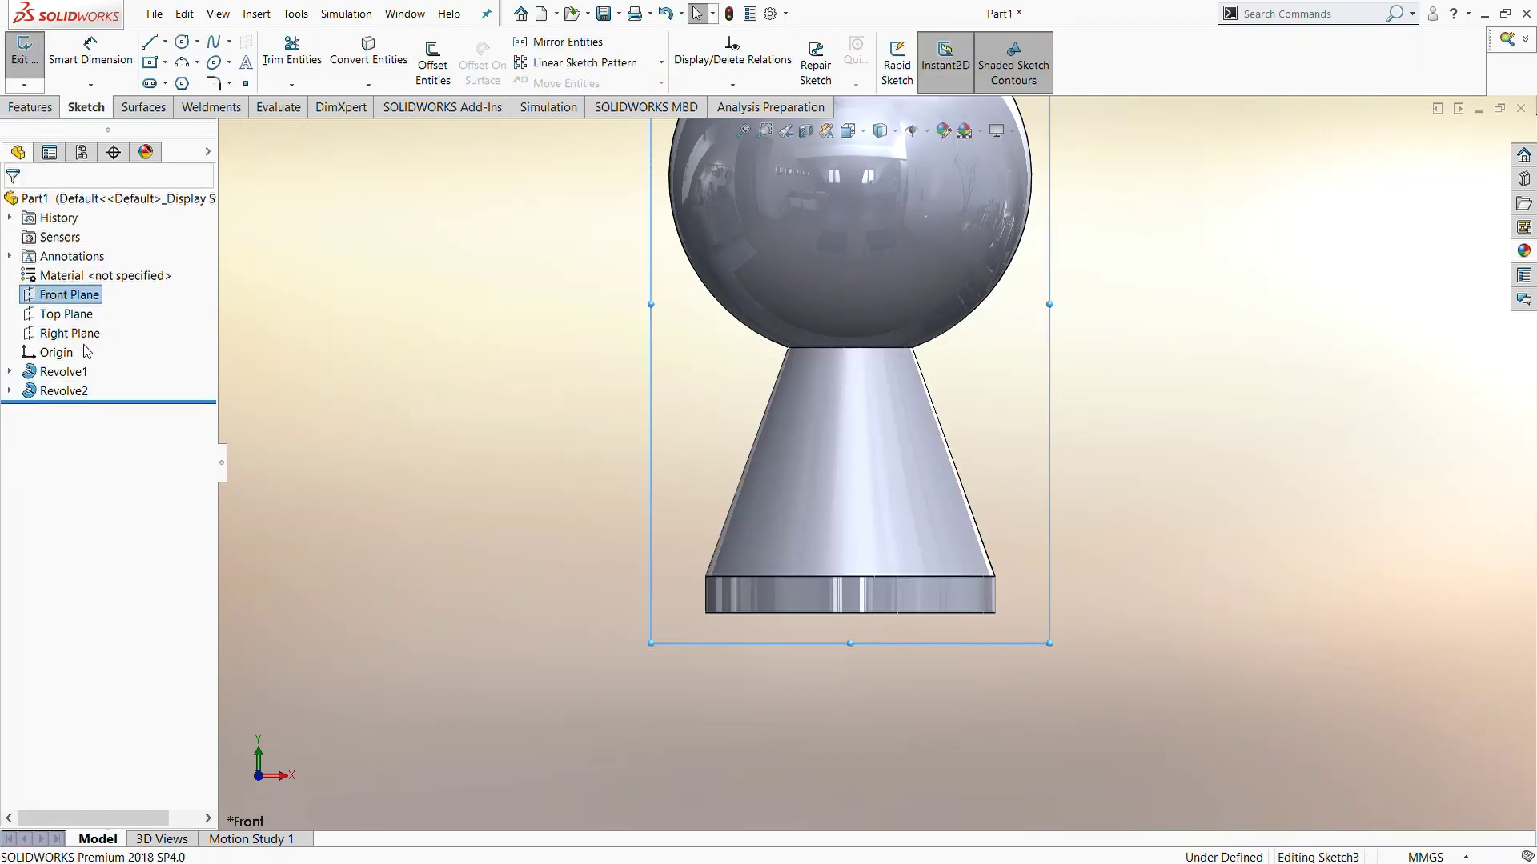
pyautogui.click(80, 414)
pyautogui.click(103, 397)
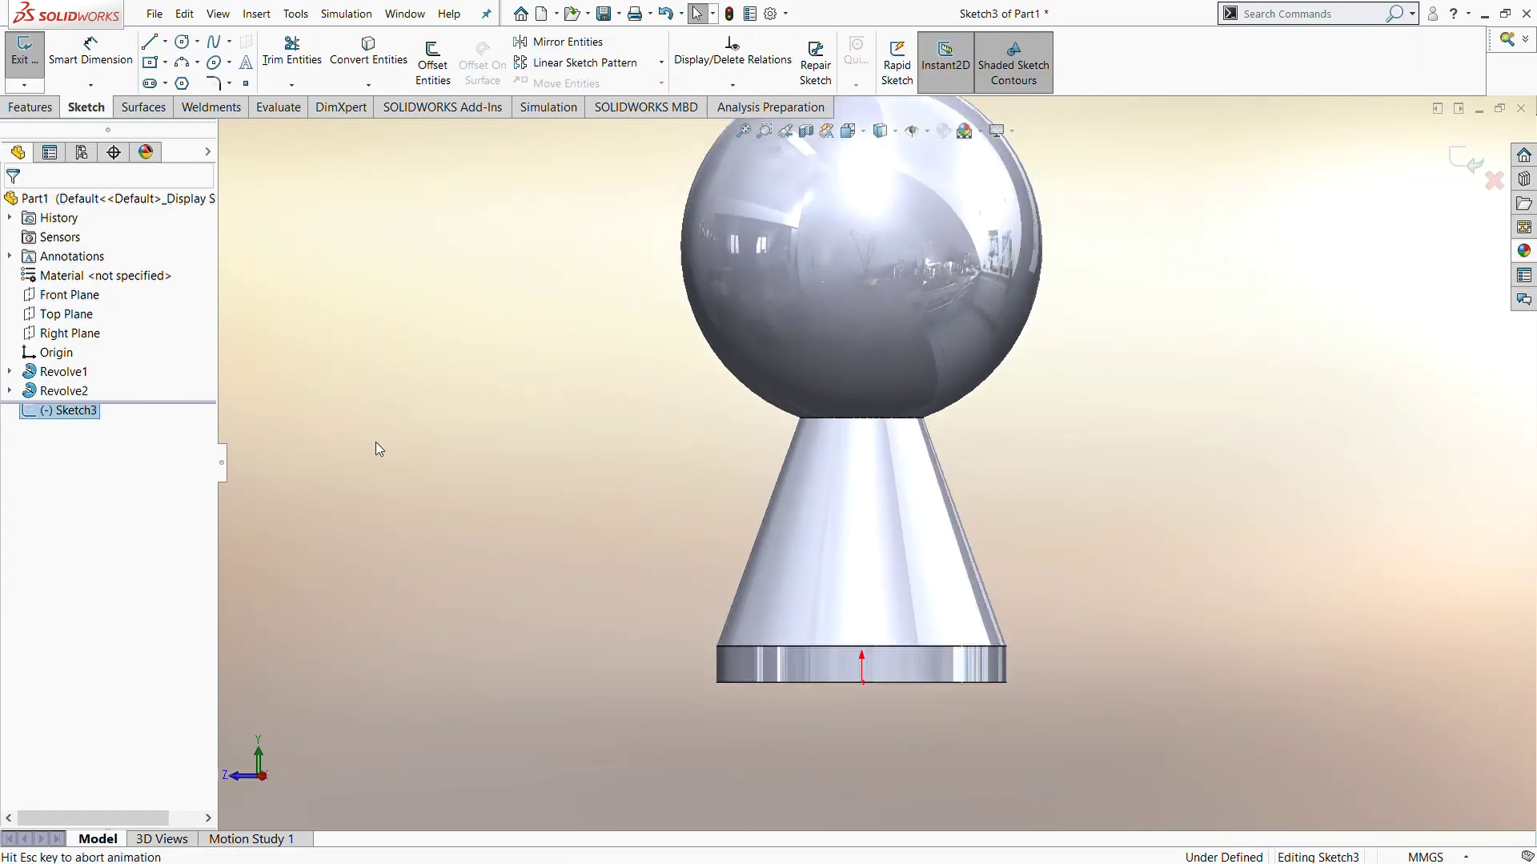
pyautogui.click(184, 45)
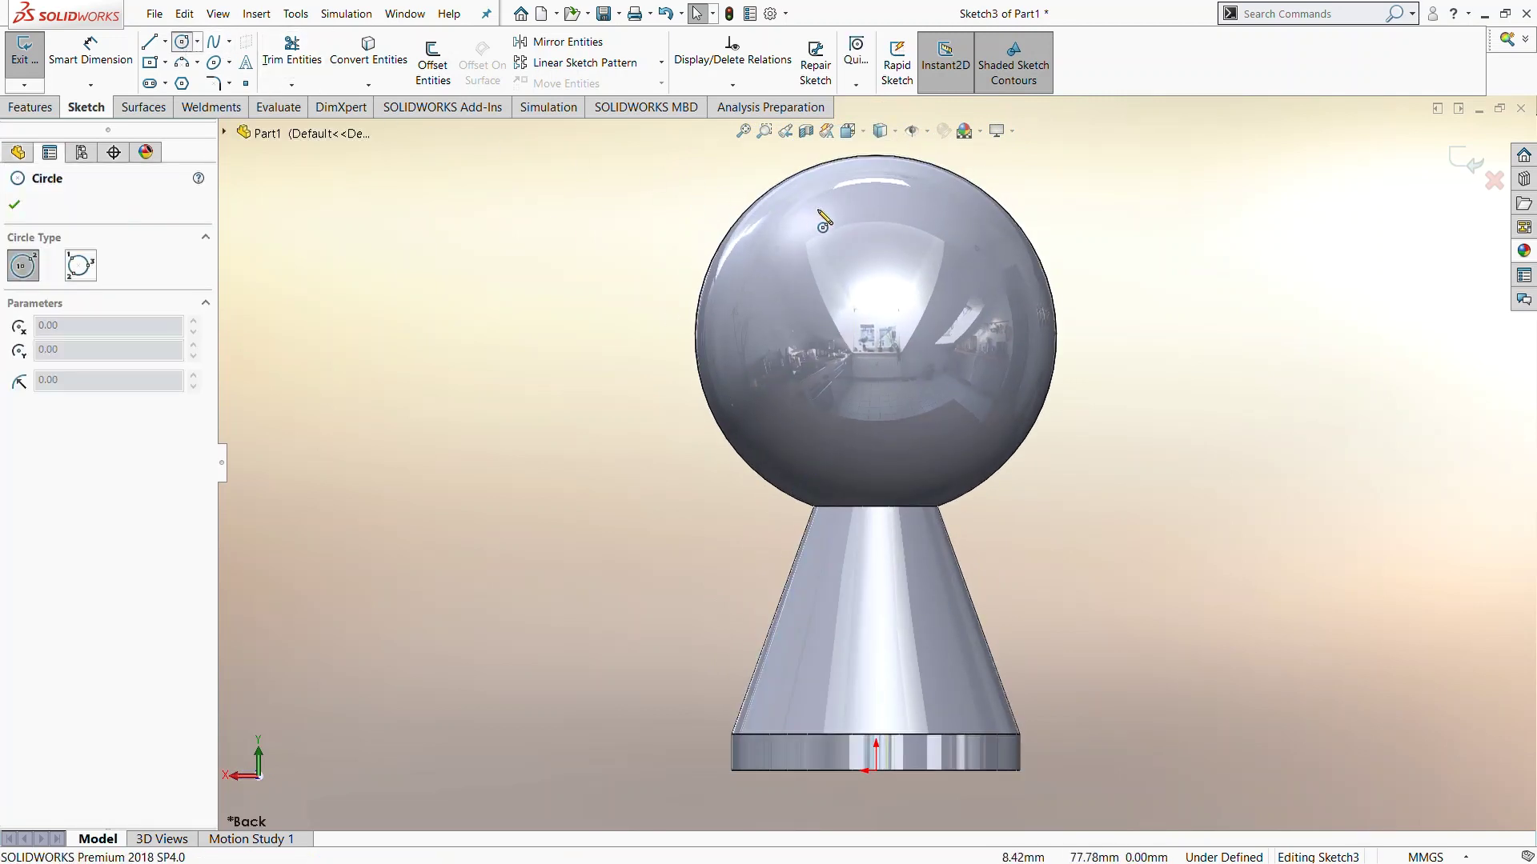
pyautogui.click(876, 282)
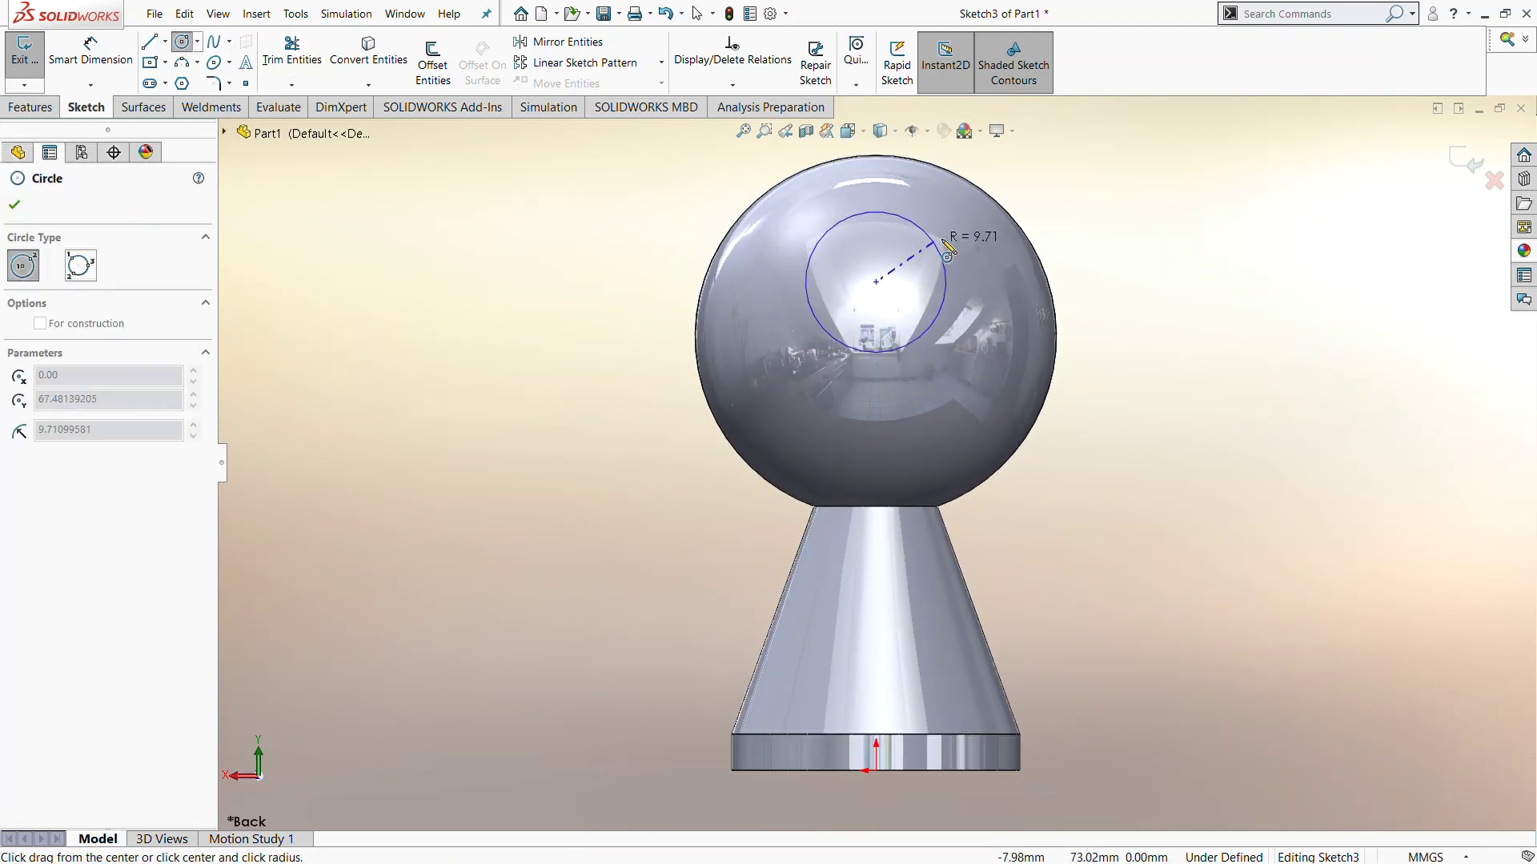
pyautogui.click(955, 245)
pyautogui.click(66, 64)
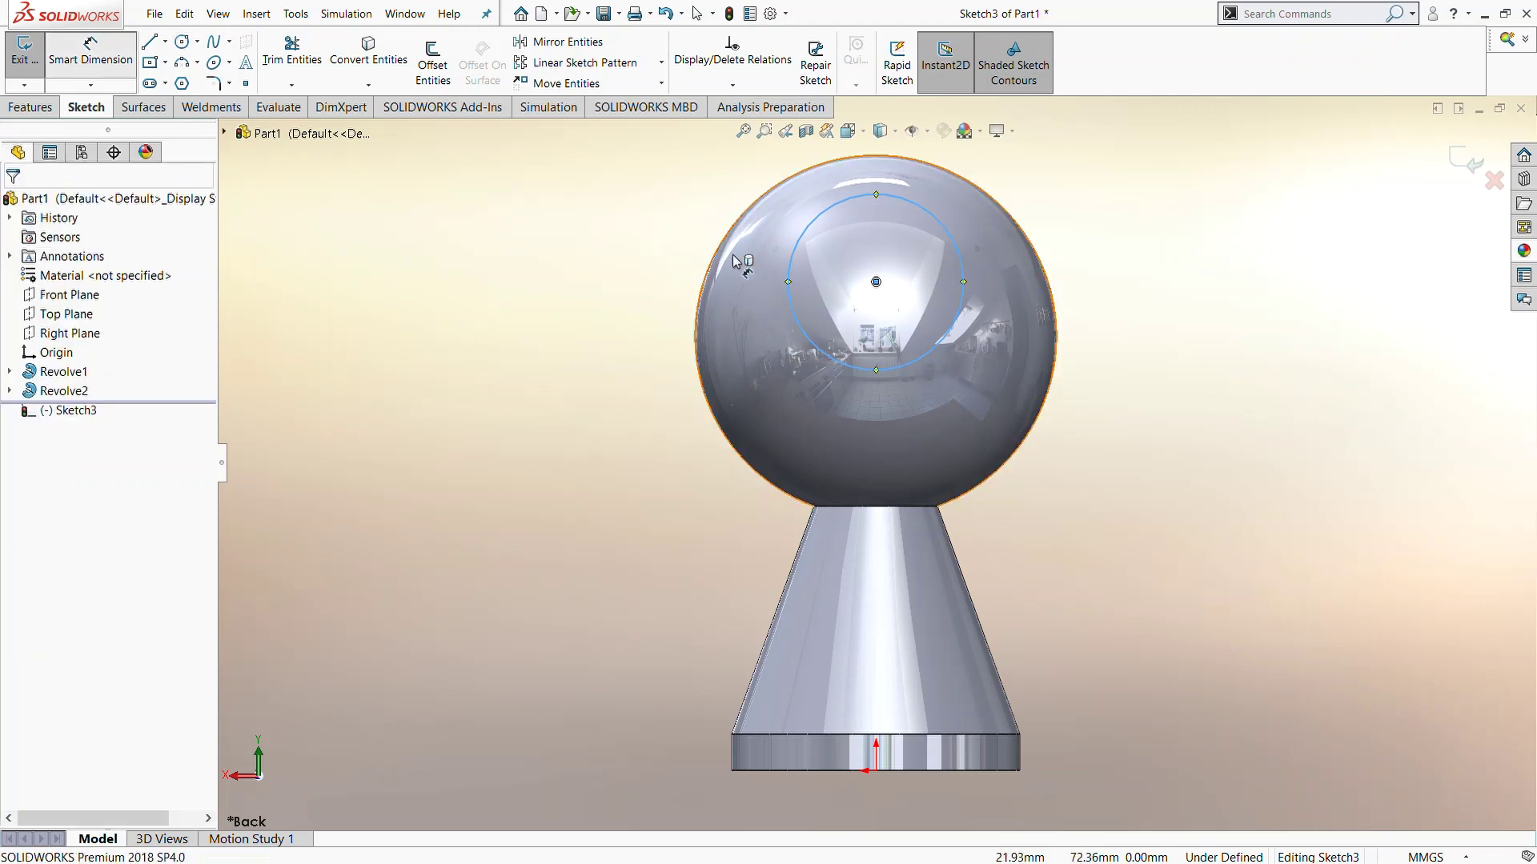
# Step: Dimension the circle to 40 mm diameter with its centre 63 mm above the origin
pyautogui.click(790, 305)
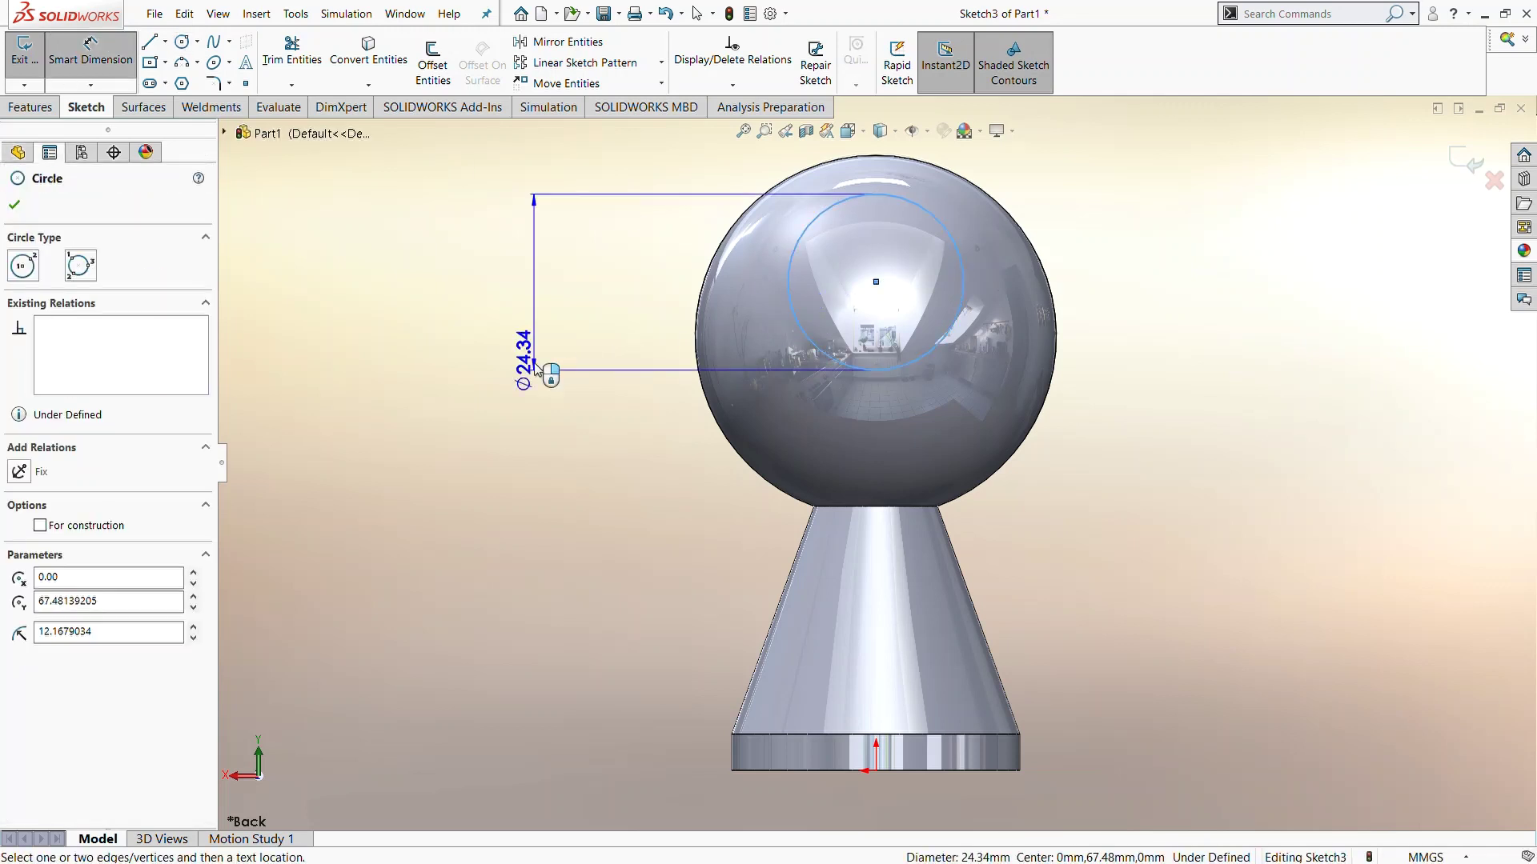
pyautogui.click(537, 369)
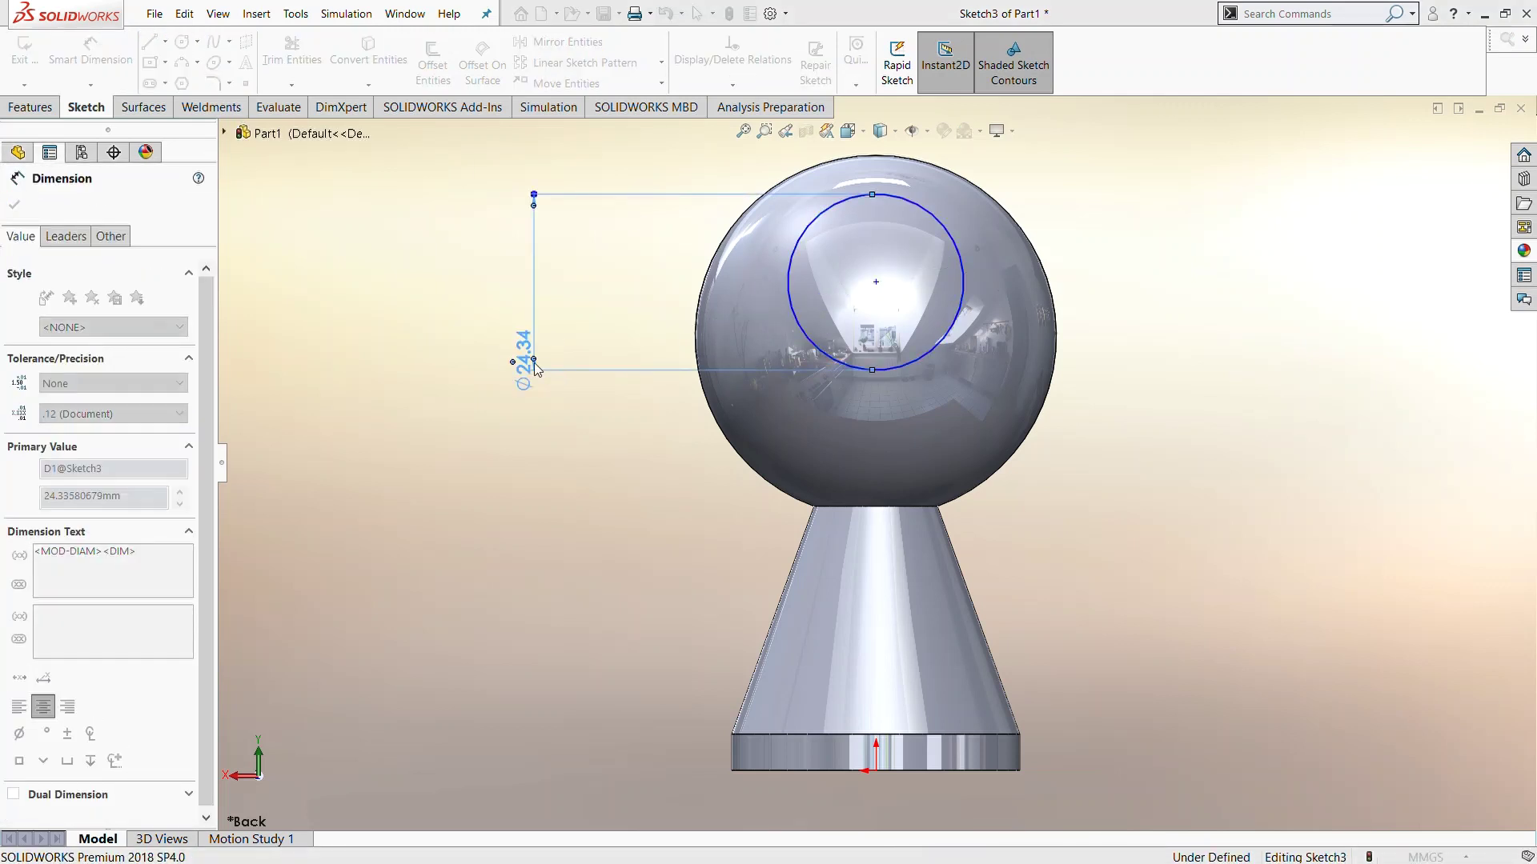
pyautogui.write('40')
pyautogui.press('Return')
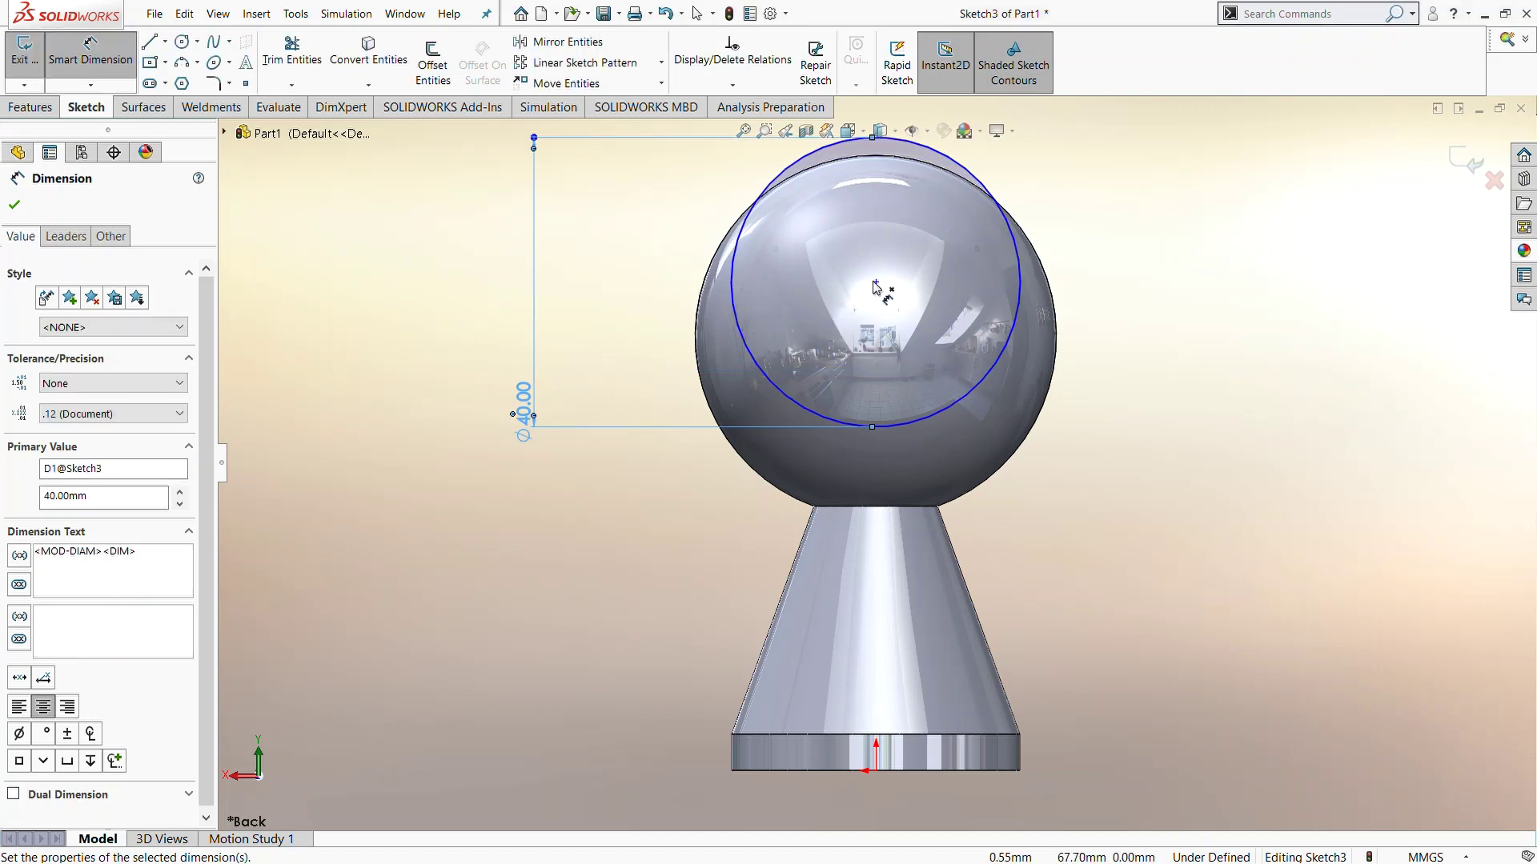
pyautogui.click(876, 282)
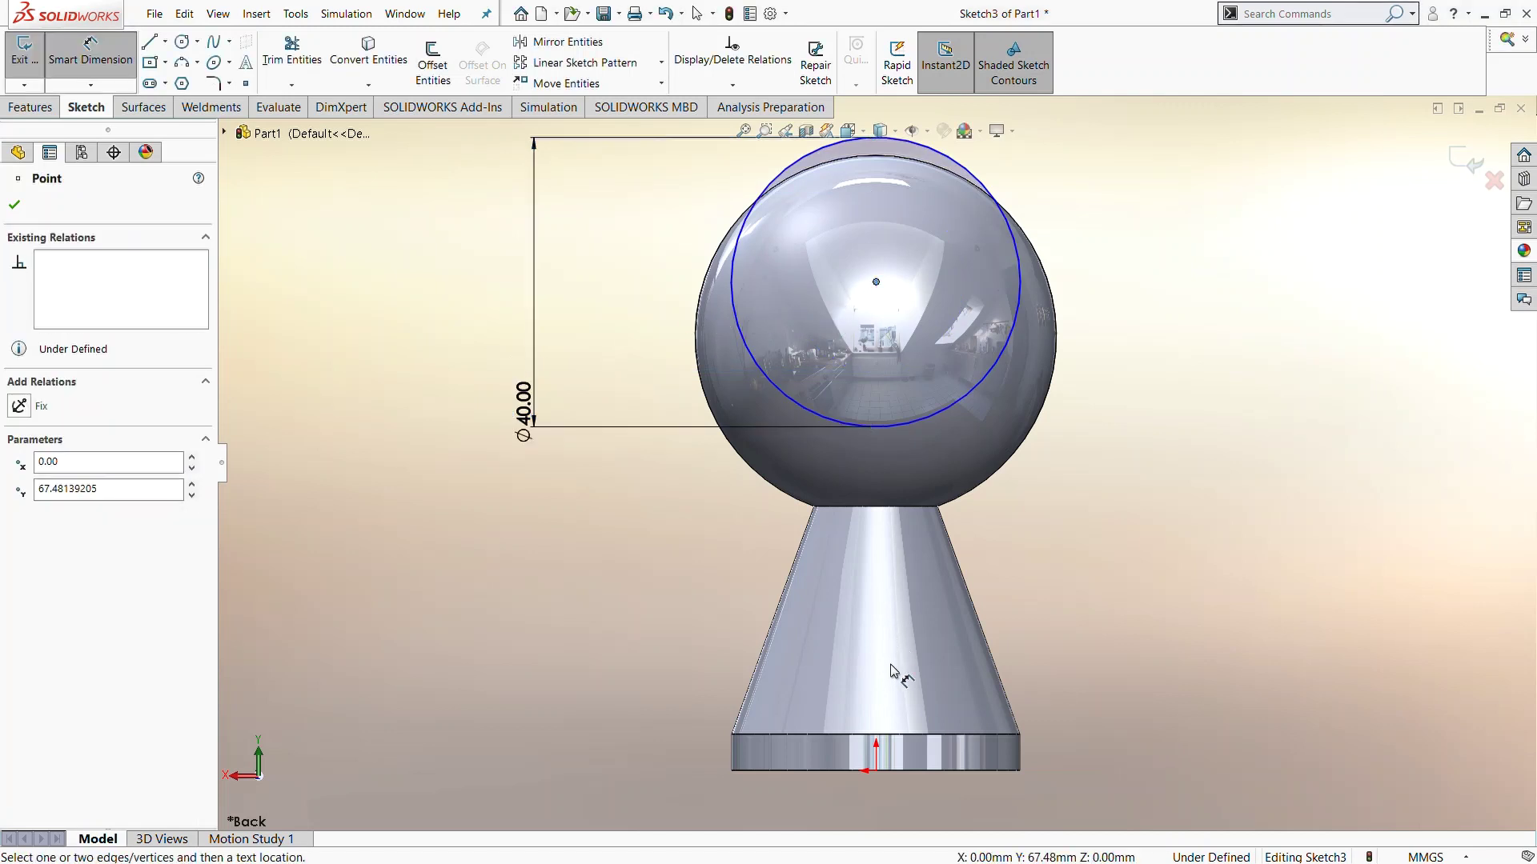
pyautogui.click(876, 772)
pyautogui.click(1183, 576)
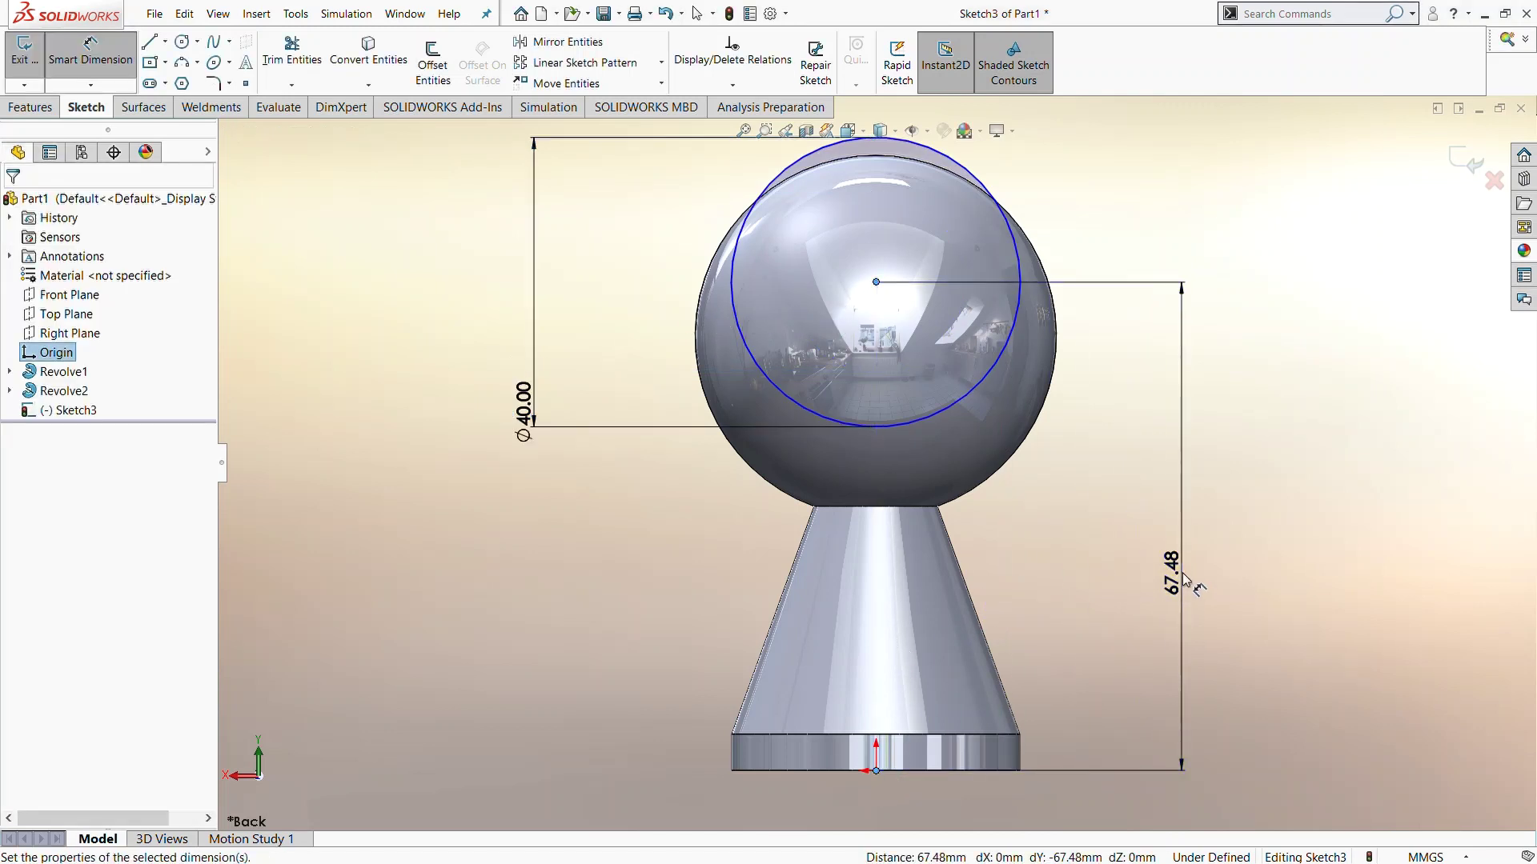
pyautogui.write('63')
pyautogui.press('Return')
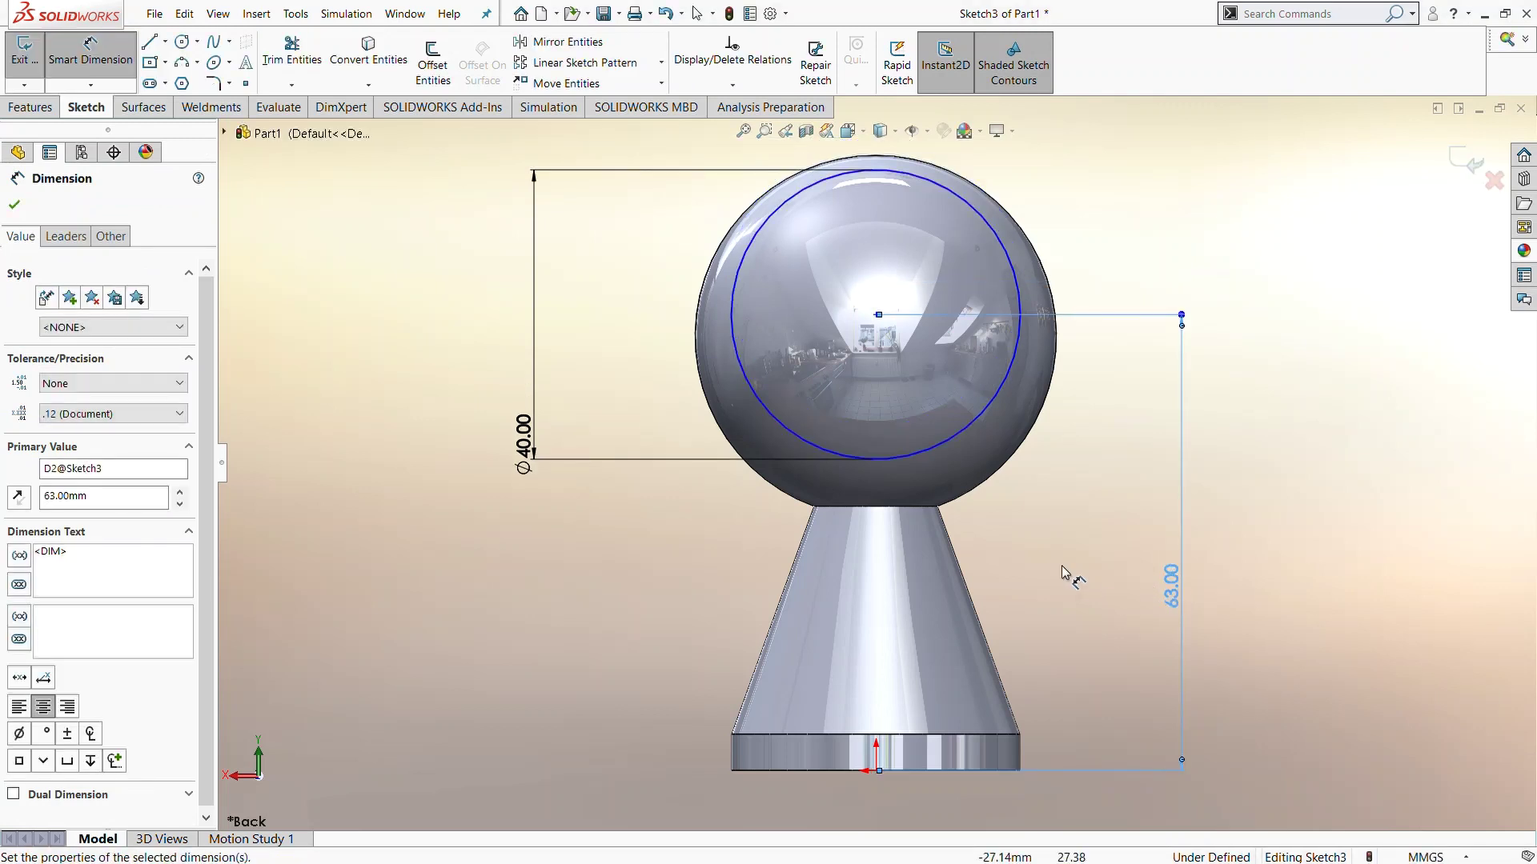
# Step: Extrude-cut the 40 mm circle Through All - Both directions through the sphere
pyautogui.click(32, 107)
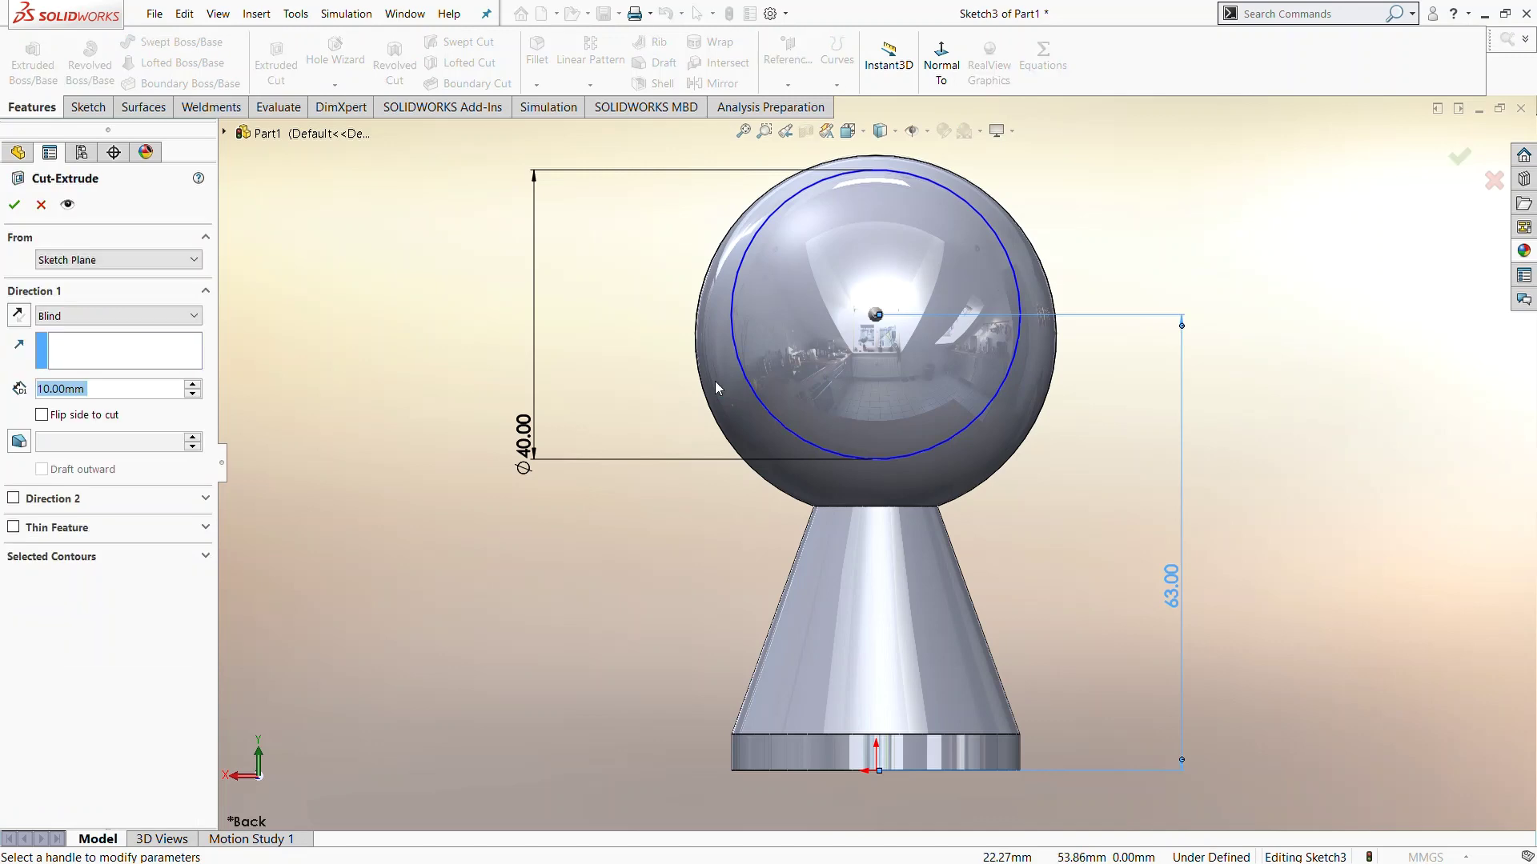
pyautogui.click(78, 318)
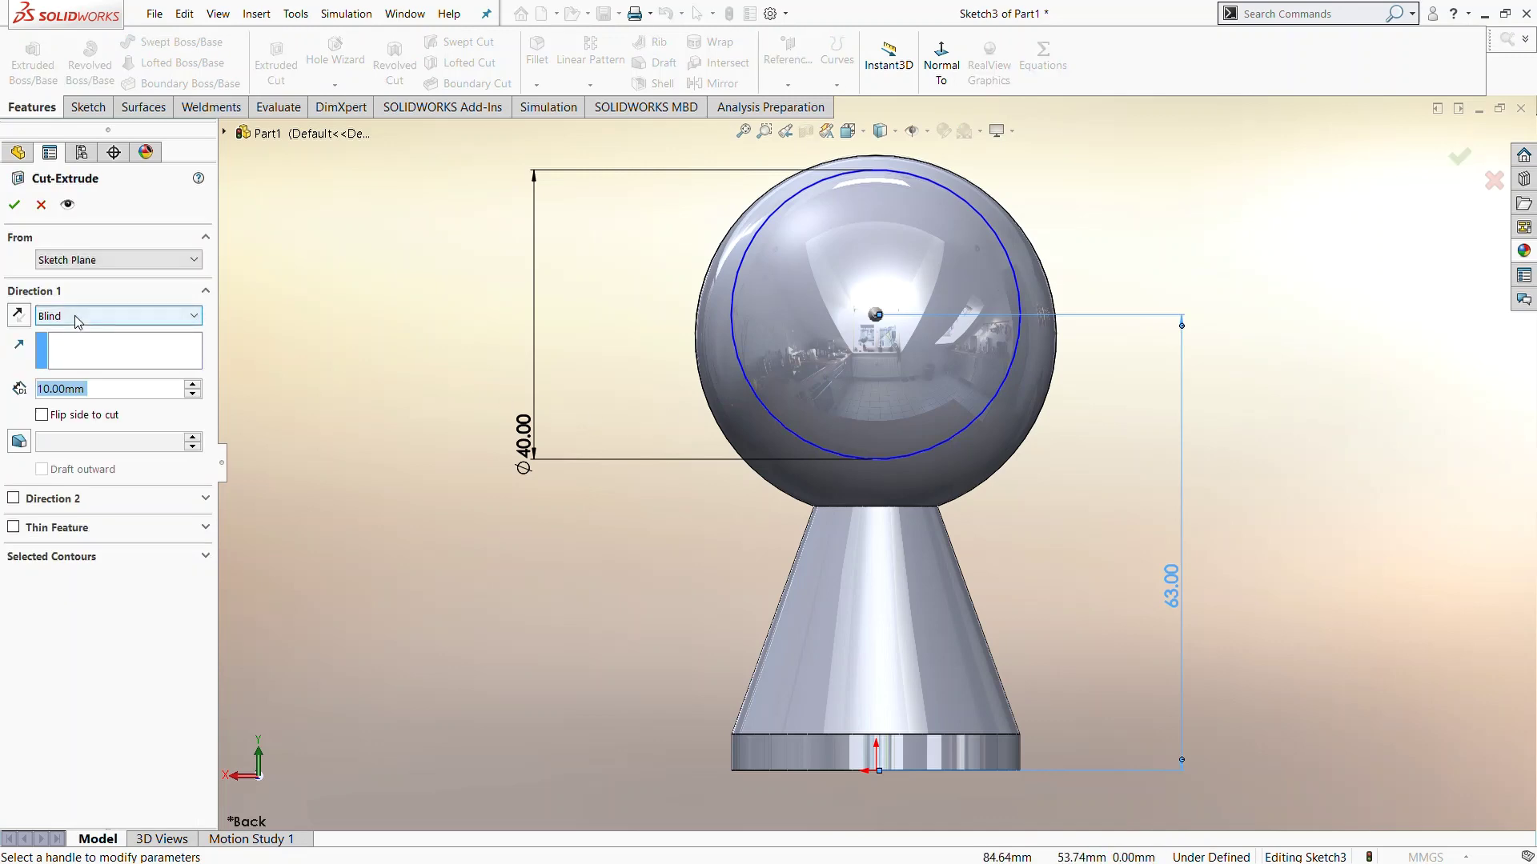
pyautogui.click(80, 365)
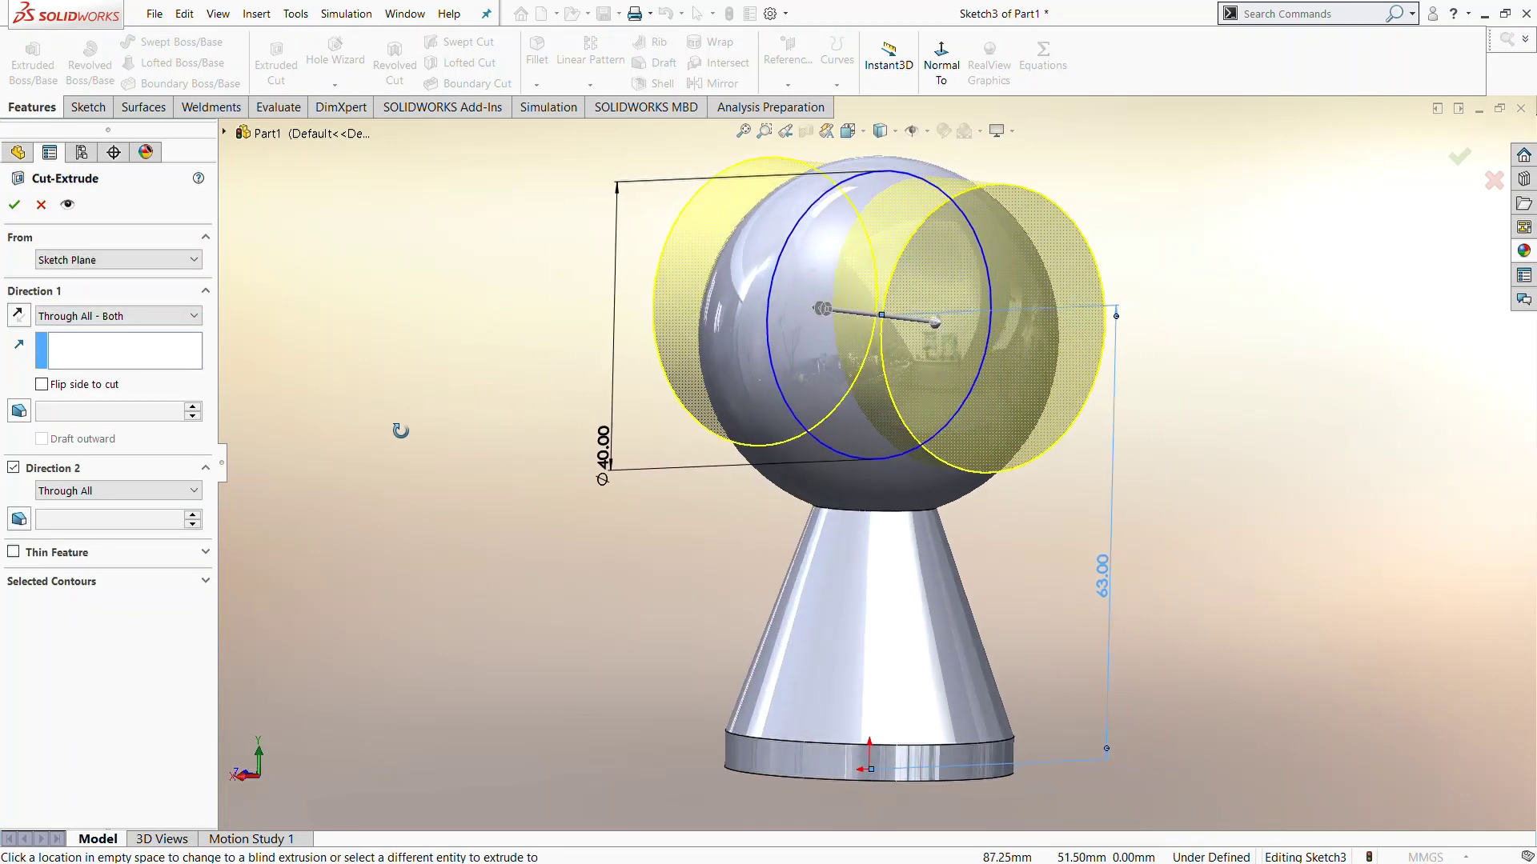
pyautogui.moveTo(536, 452); pyautogui.dragTo(418, 429, button='middle')
pyautogui.click(14, 205)
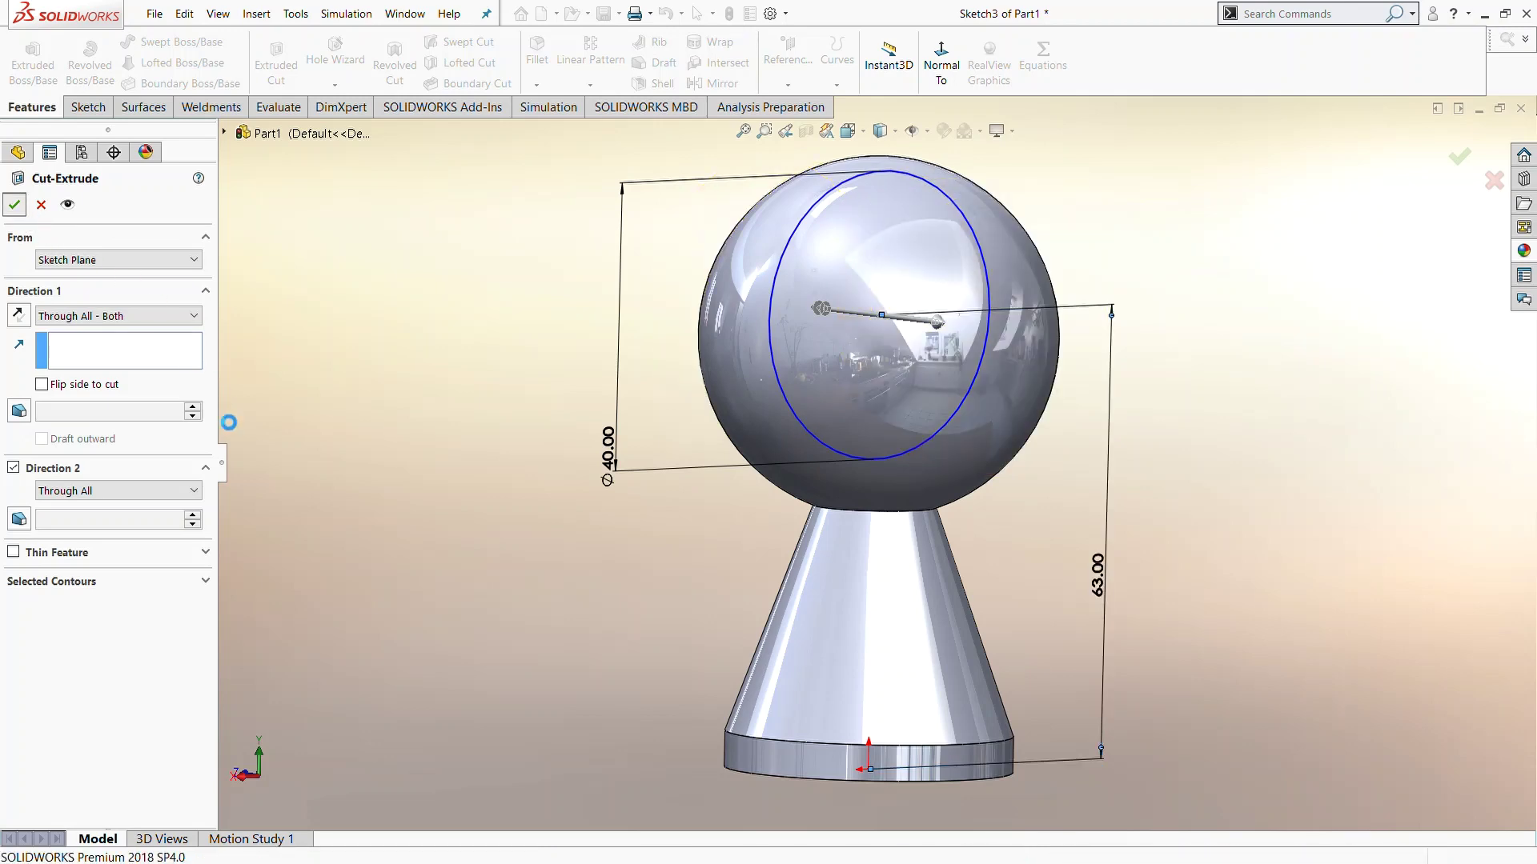
pyautogui.click(72, 295)
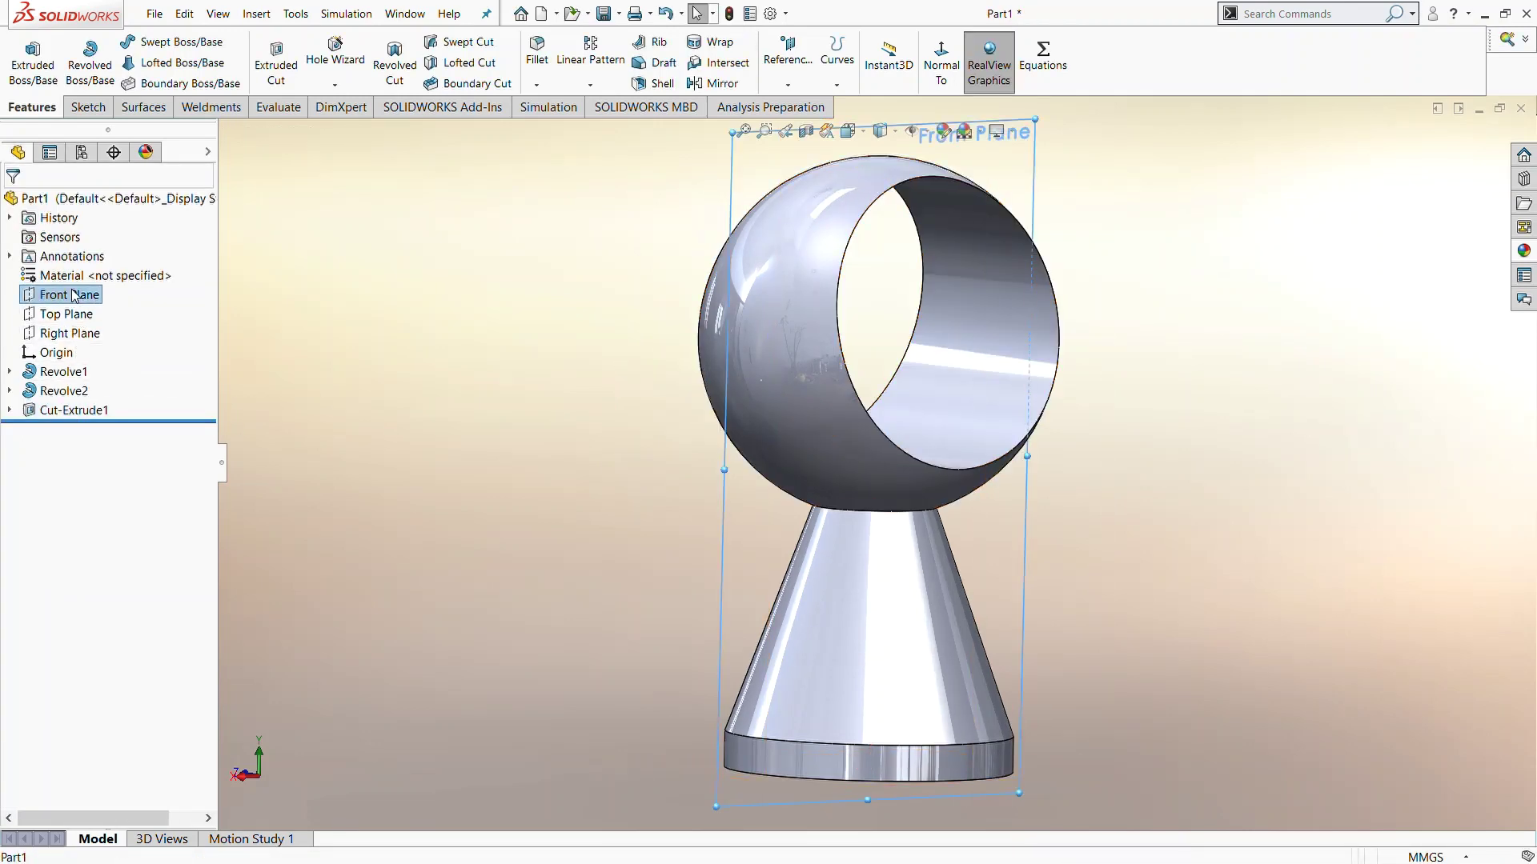
# Step: In a new Front Plane sketch, convert the ring's inner edge and the sphere's silhouette into circles
pyautogui.click(112, 264)
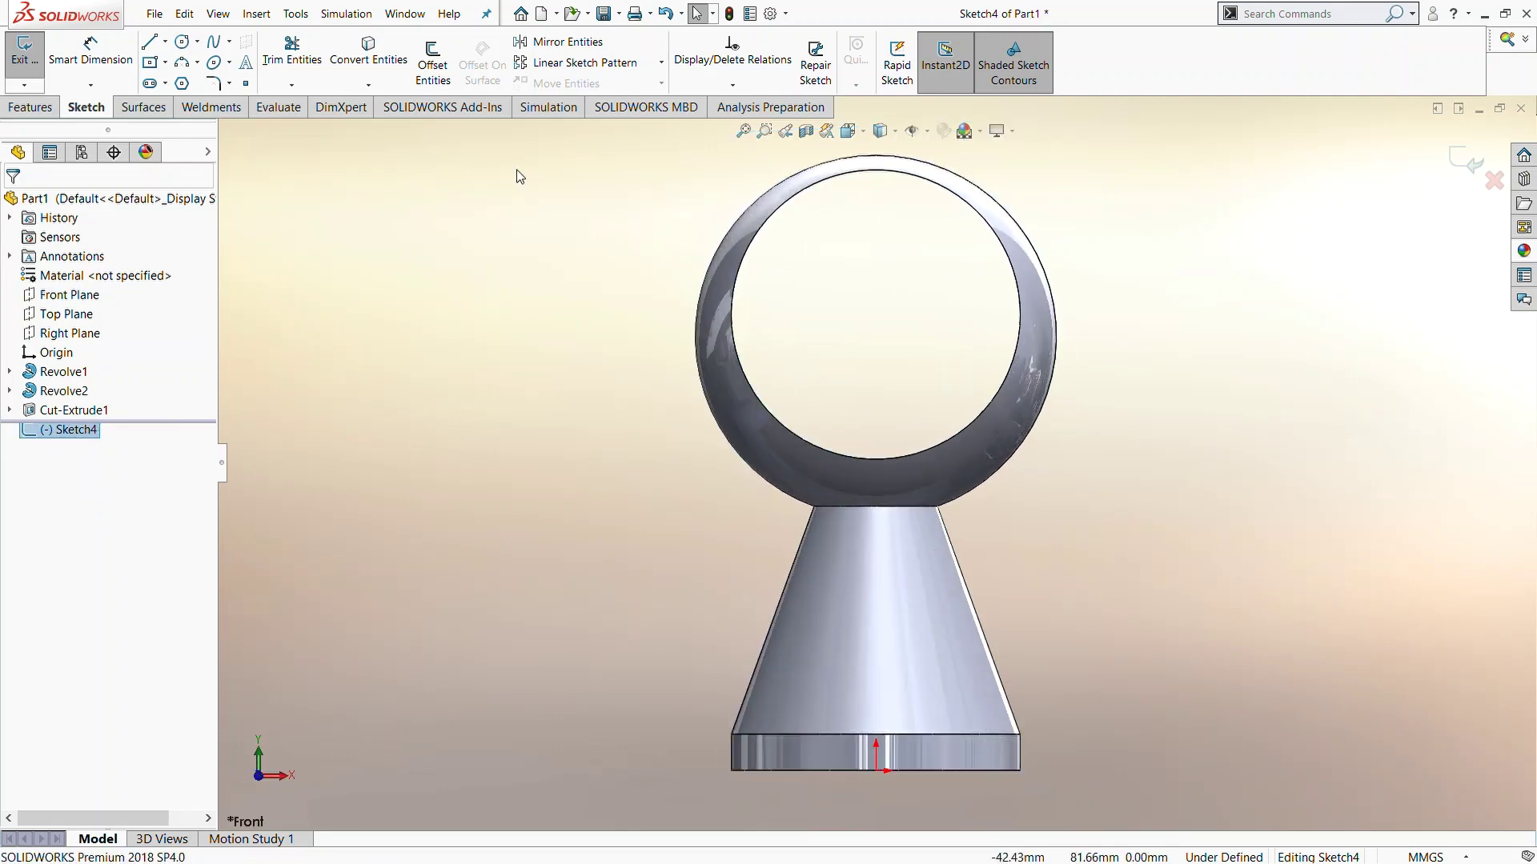
pyautogui.click(368, 52)
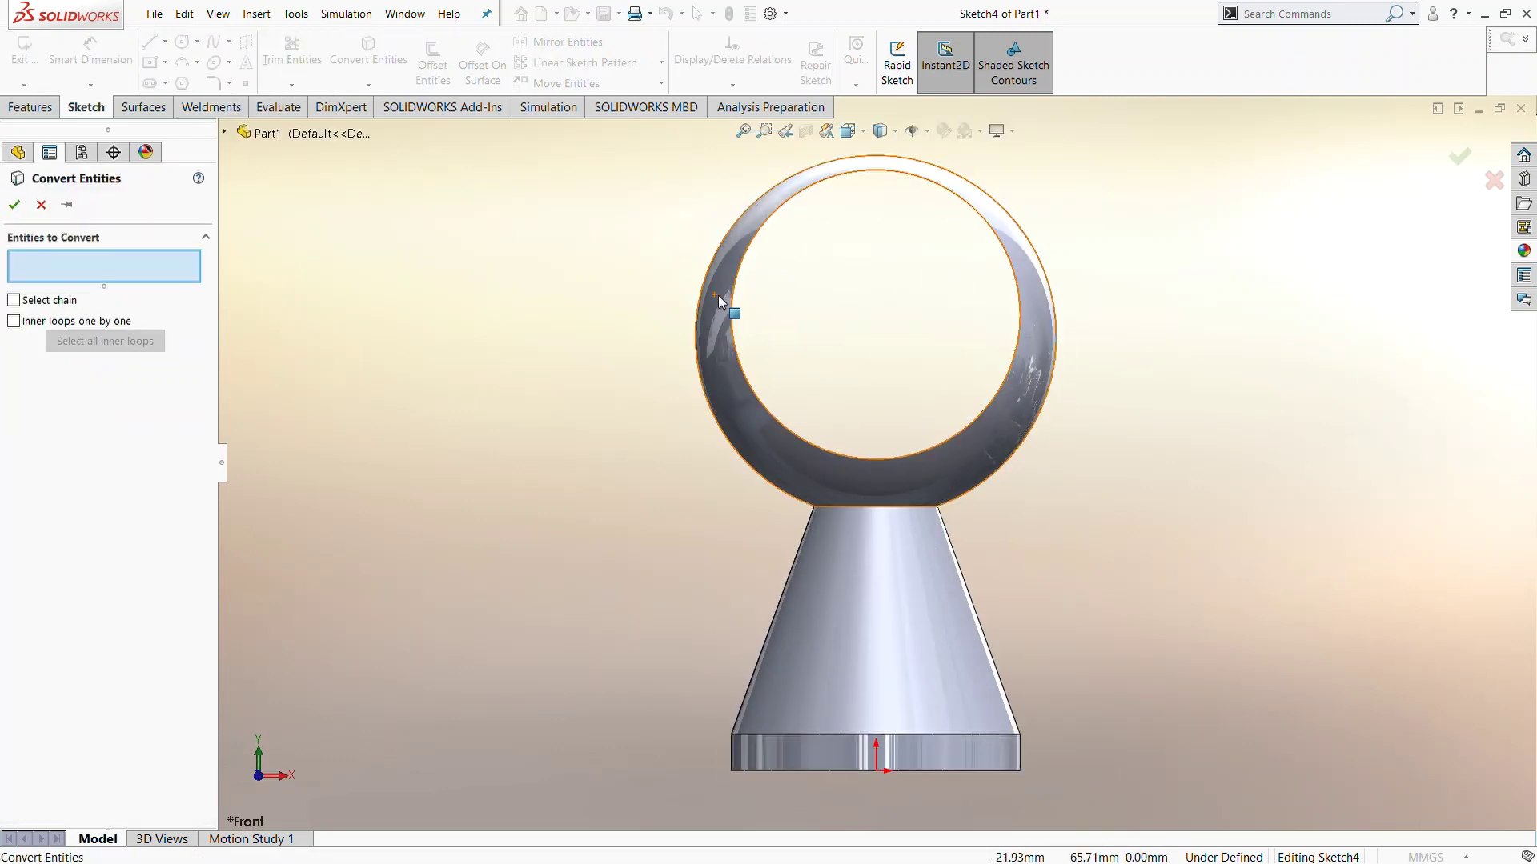
pyautogui.click(733, 303)
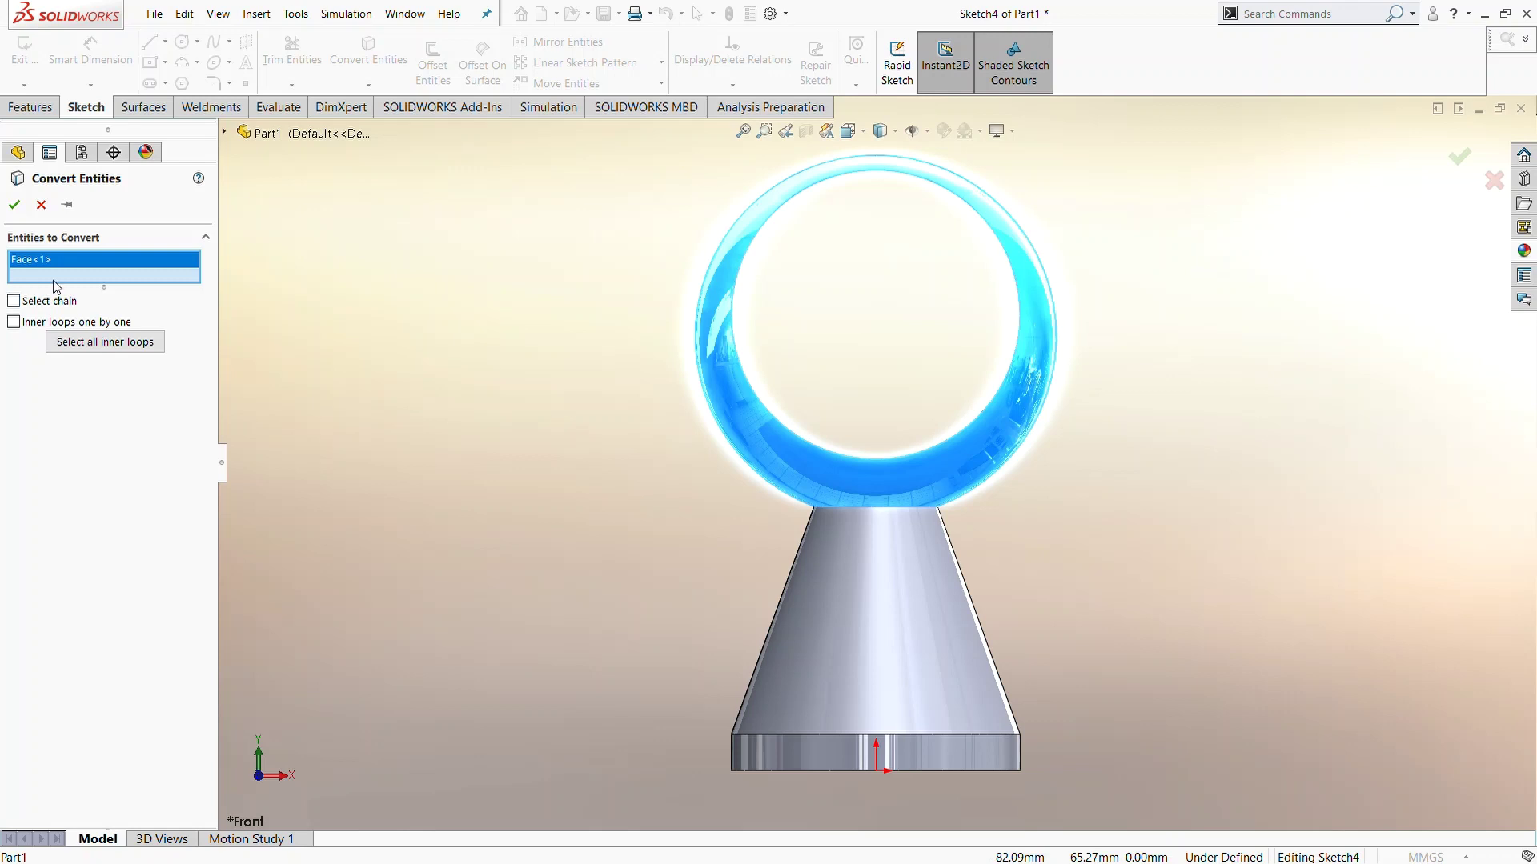
pyautogui.click(733, 286)
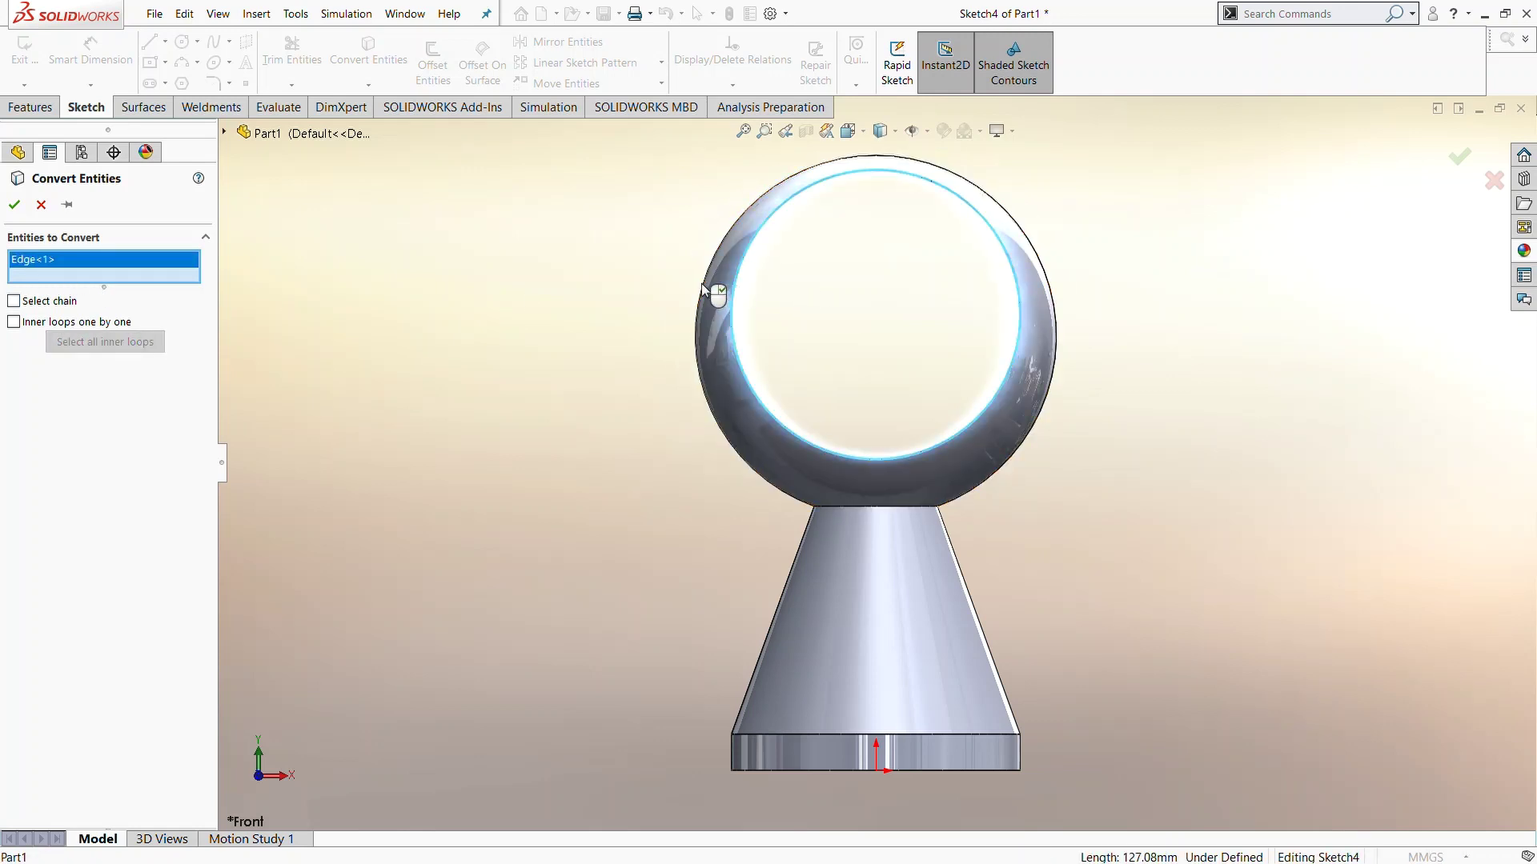
pyautogui.click(704, 289)
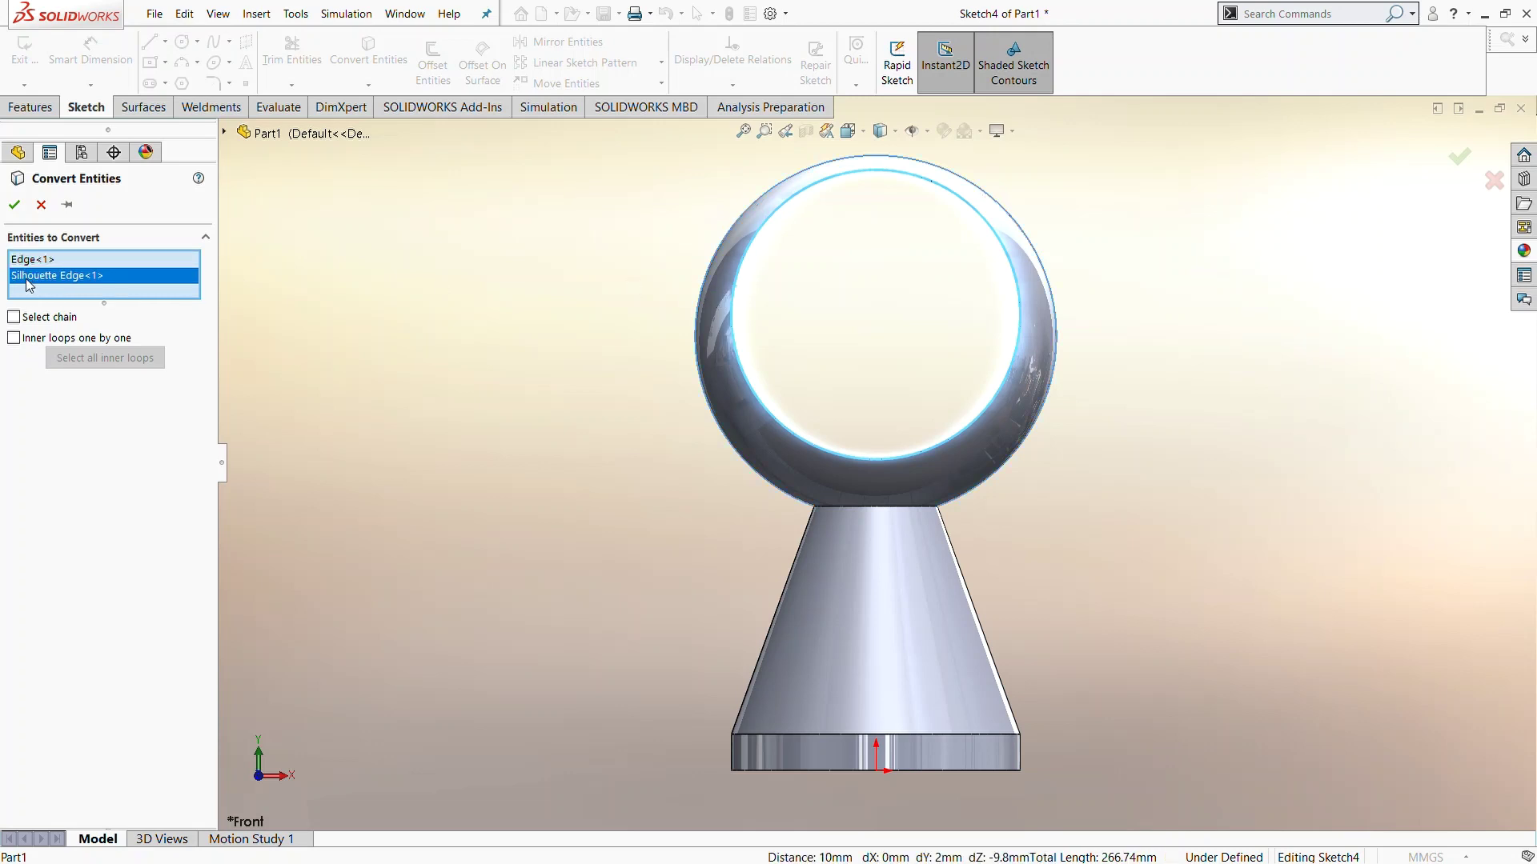
pyautogui.click(15, 205)
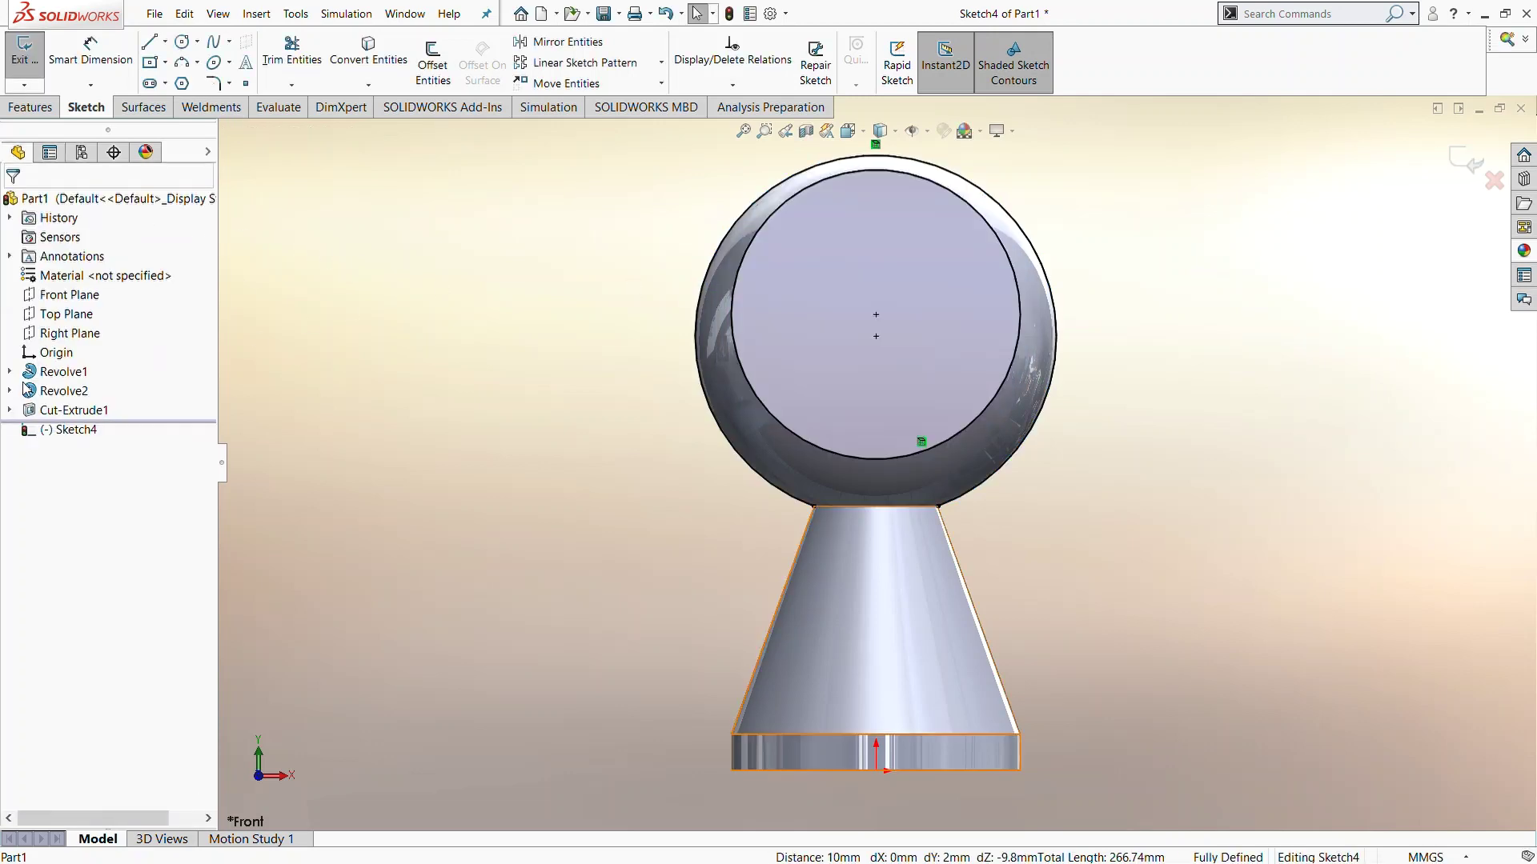
# Step: Draw a vertical line and a slanted line from the sphere centre, 35° apart
pyautogui.scroll(-1, 872, 232)
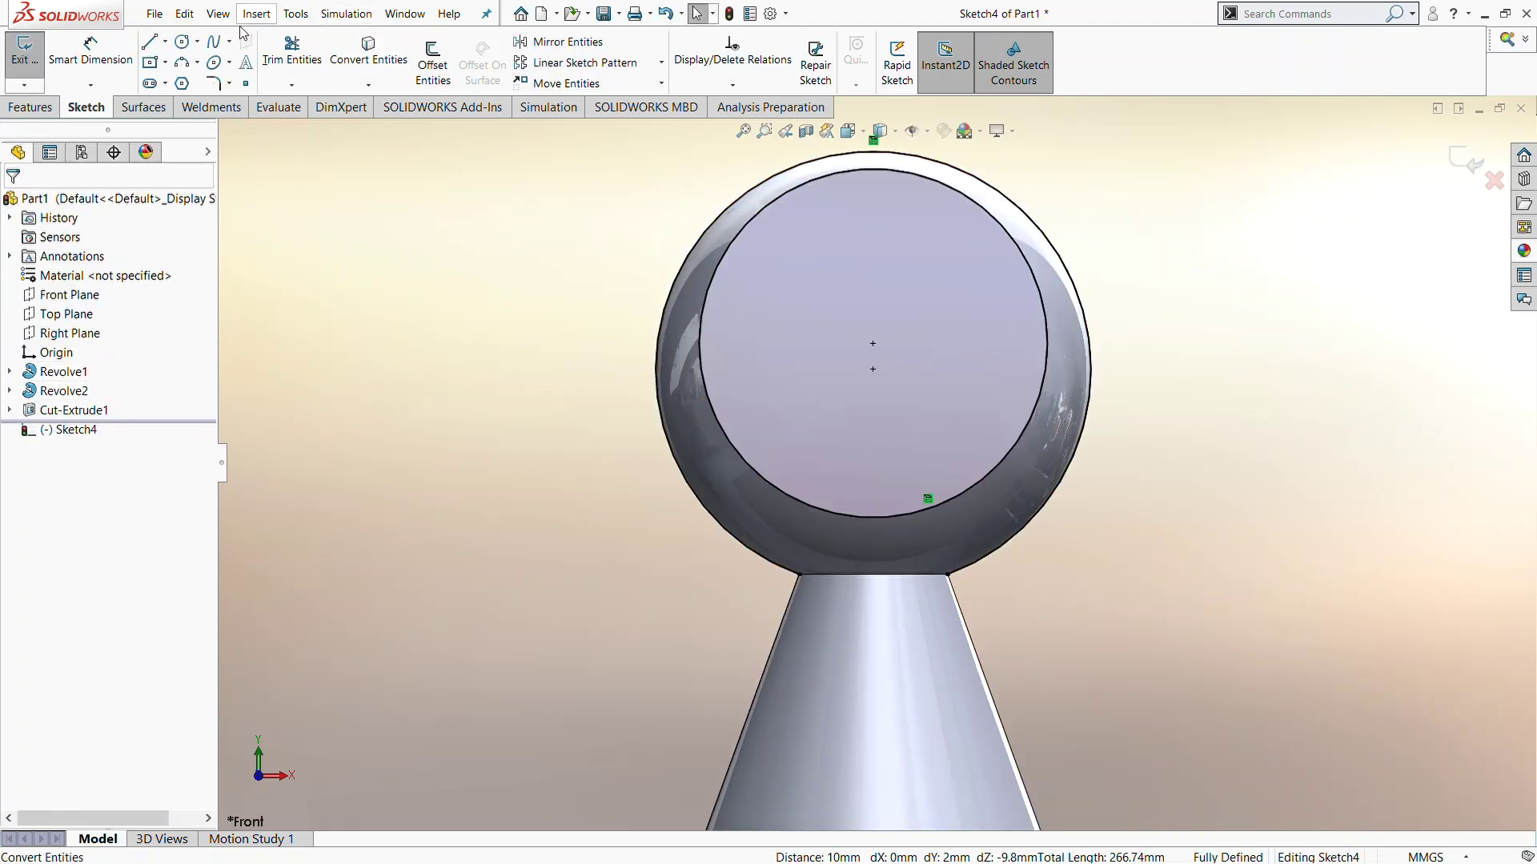
pyautogui.click(162, 45)
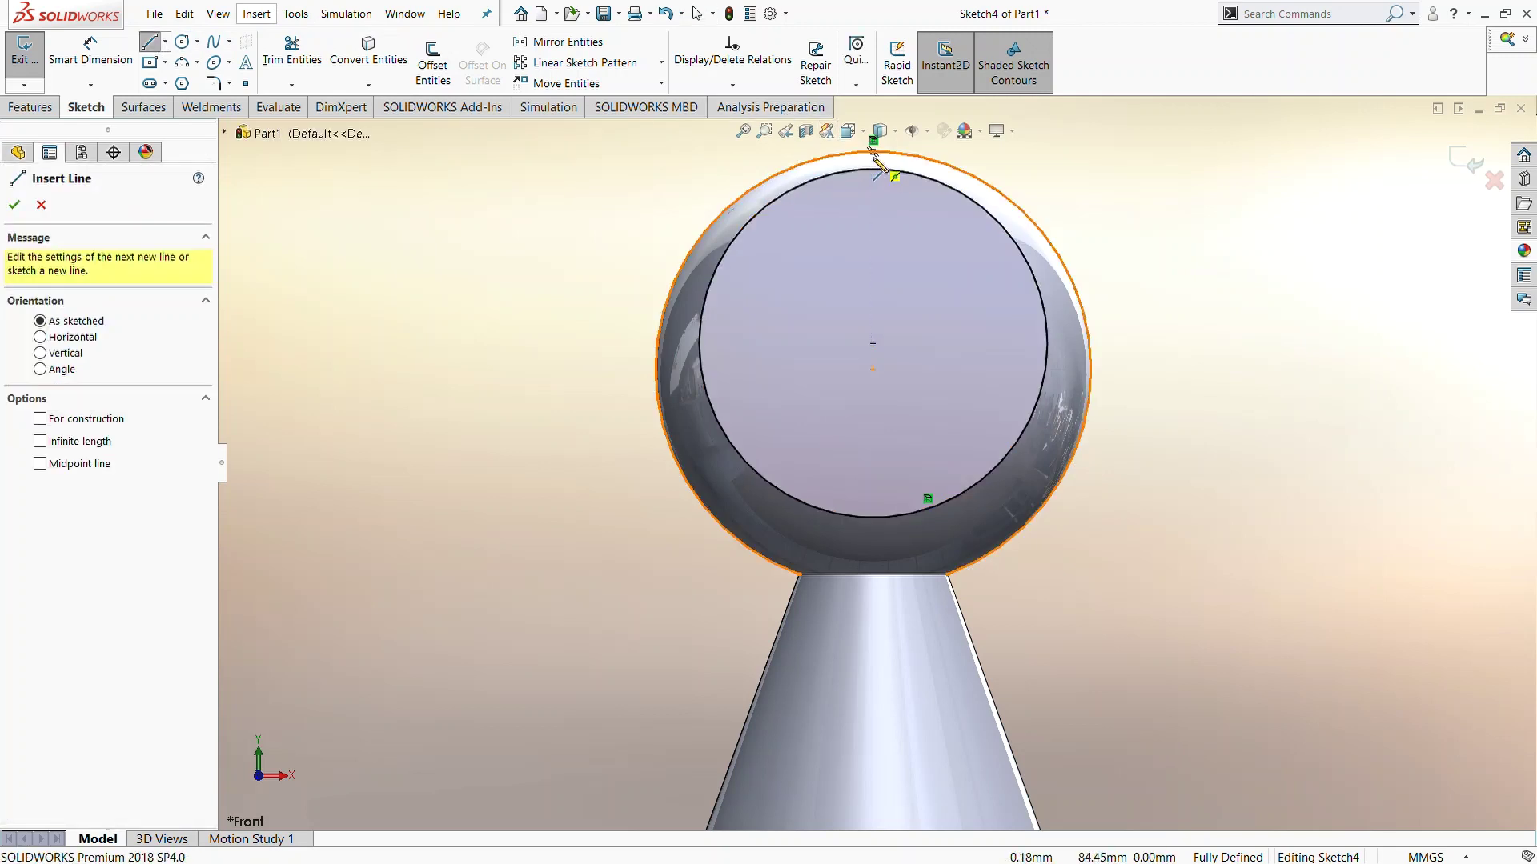
pyautogui.moveTo(872, 152); pyautogui.dragTo(872, 344)
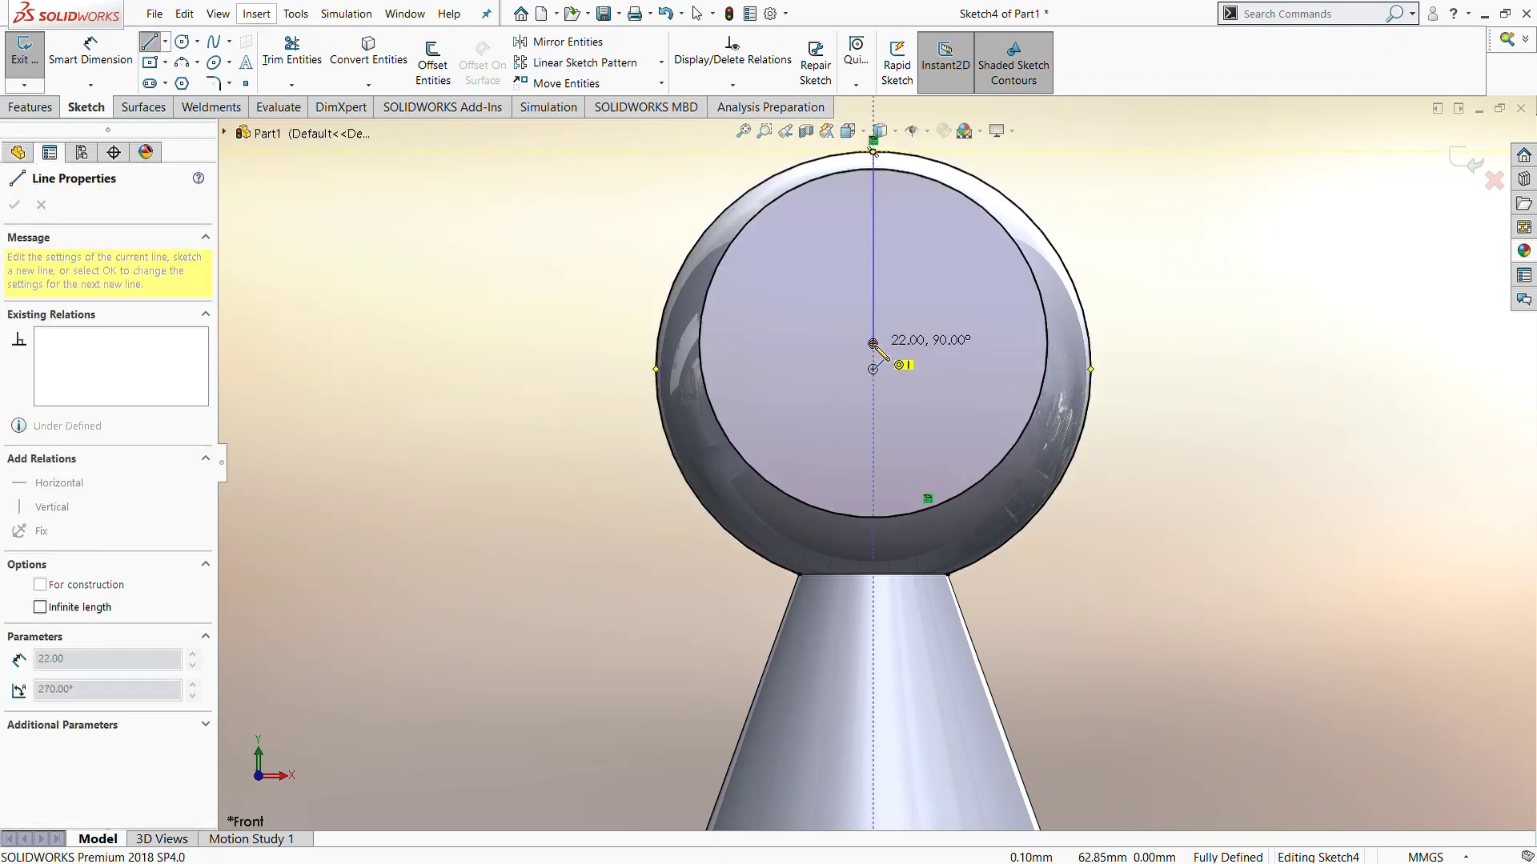
pyautogui.click(792, 177)
pyautogui.click(91, 49)
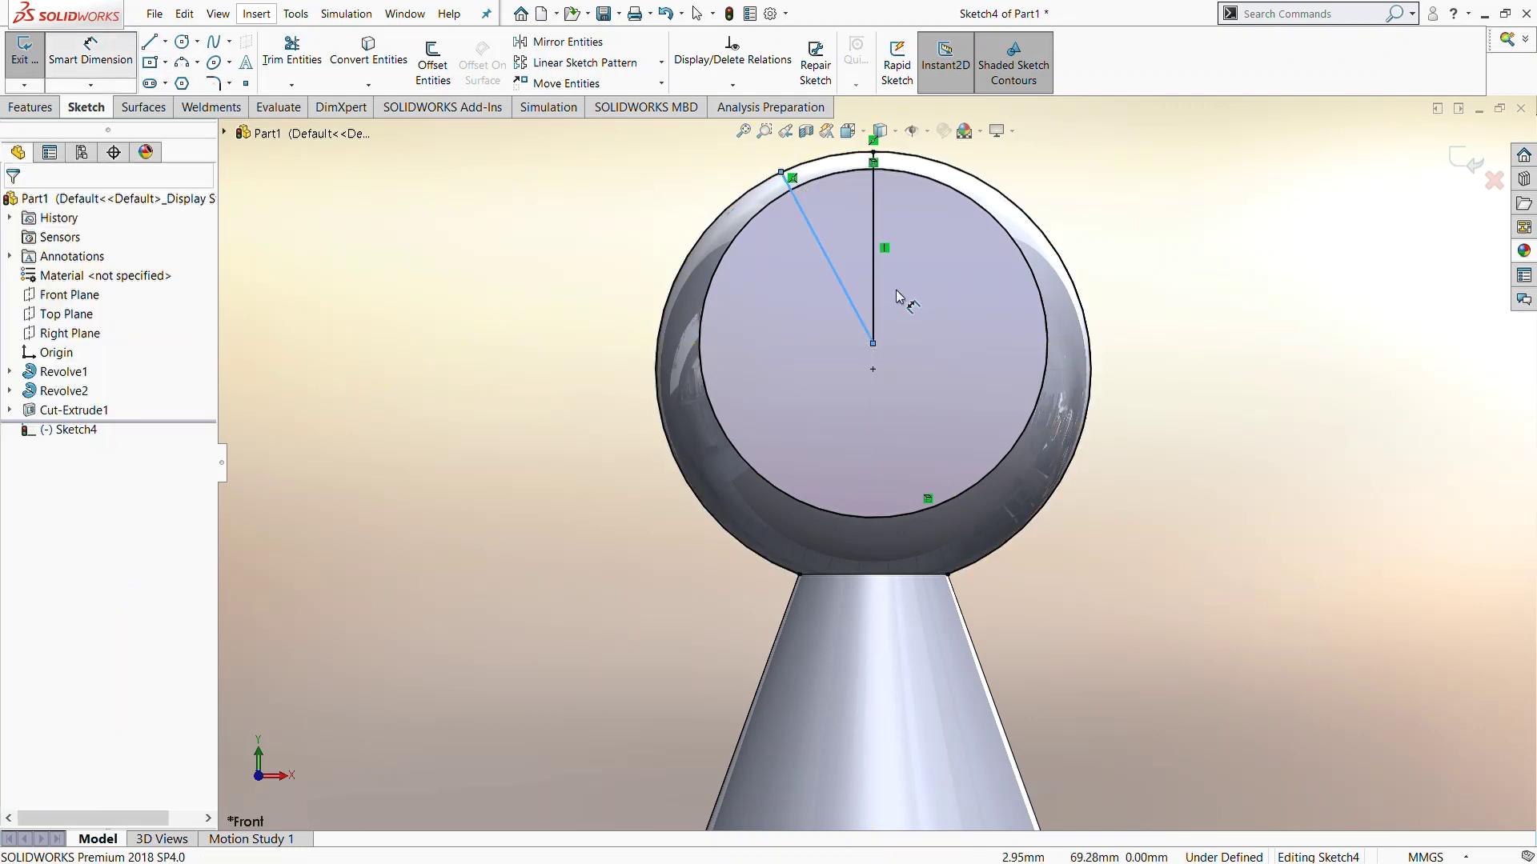
pyautogui.click(843, 288)
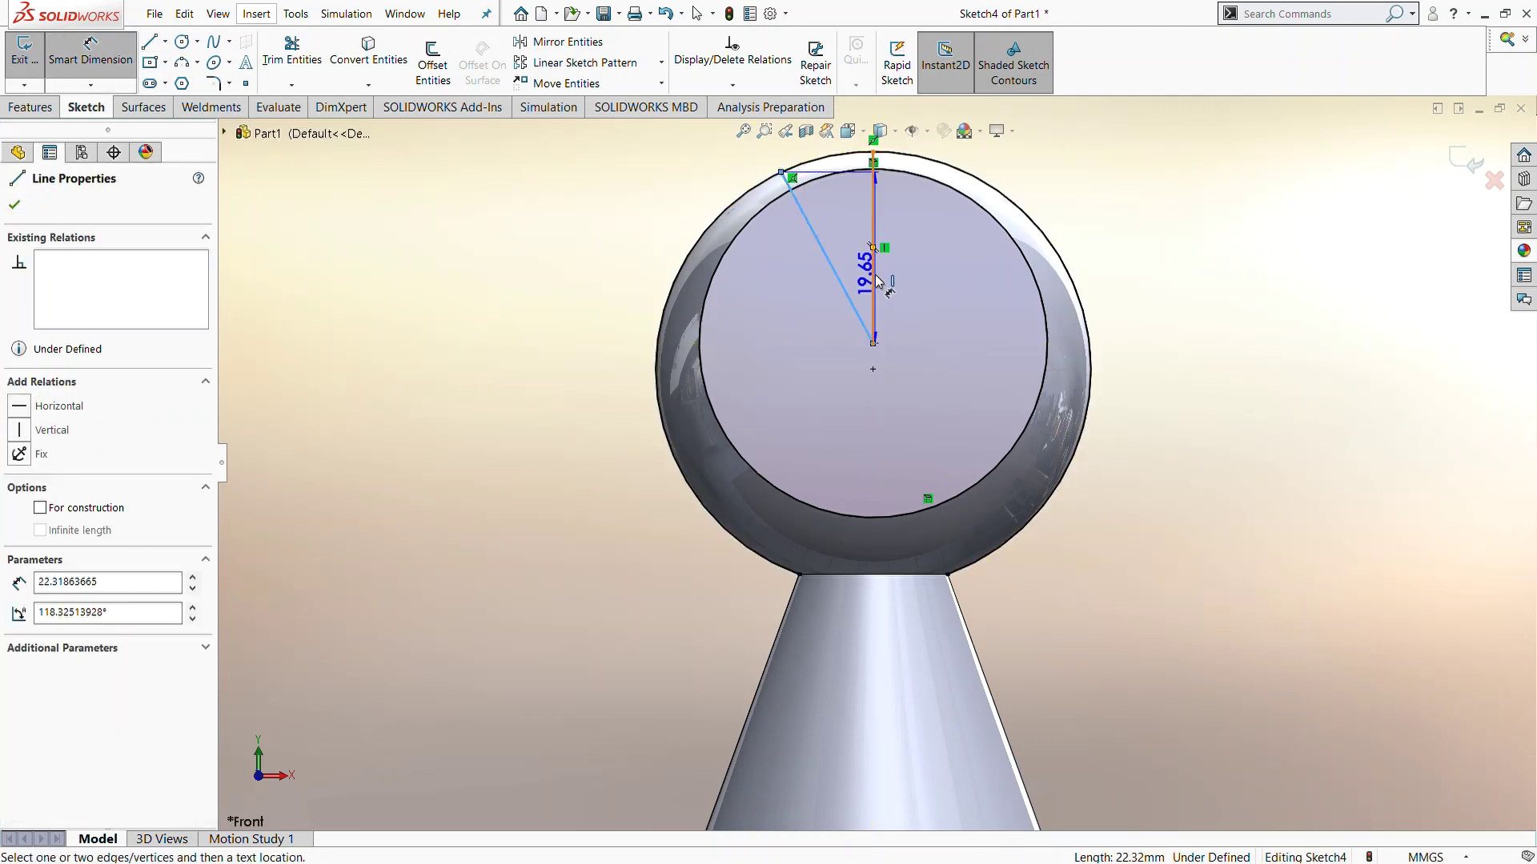
pyautogui.click(851, 243)
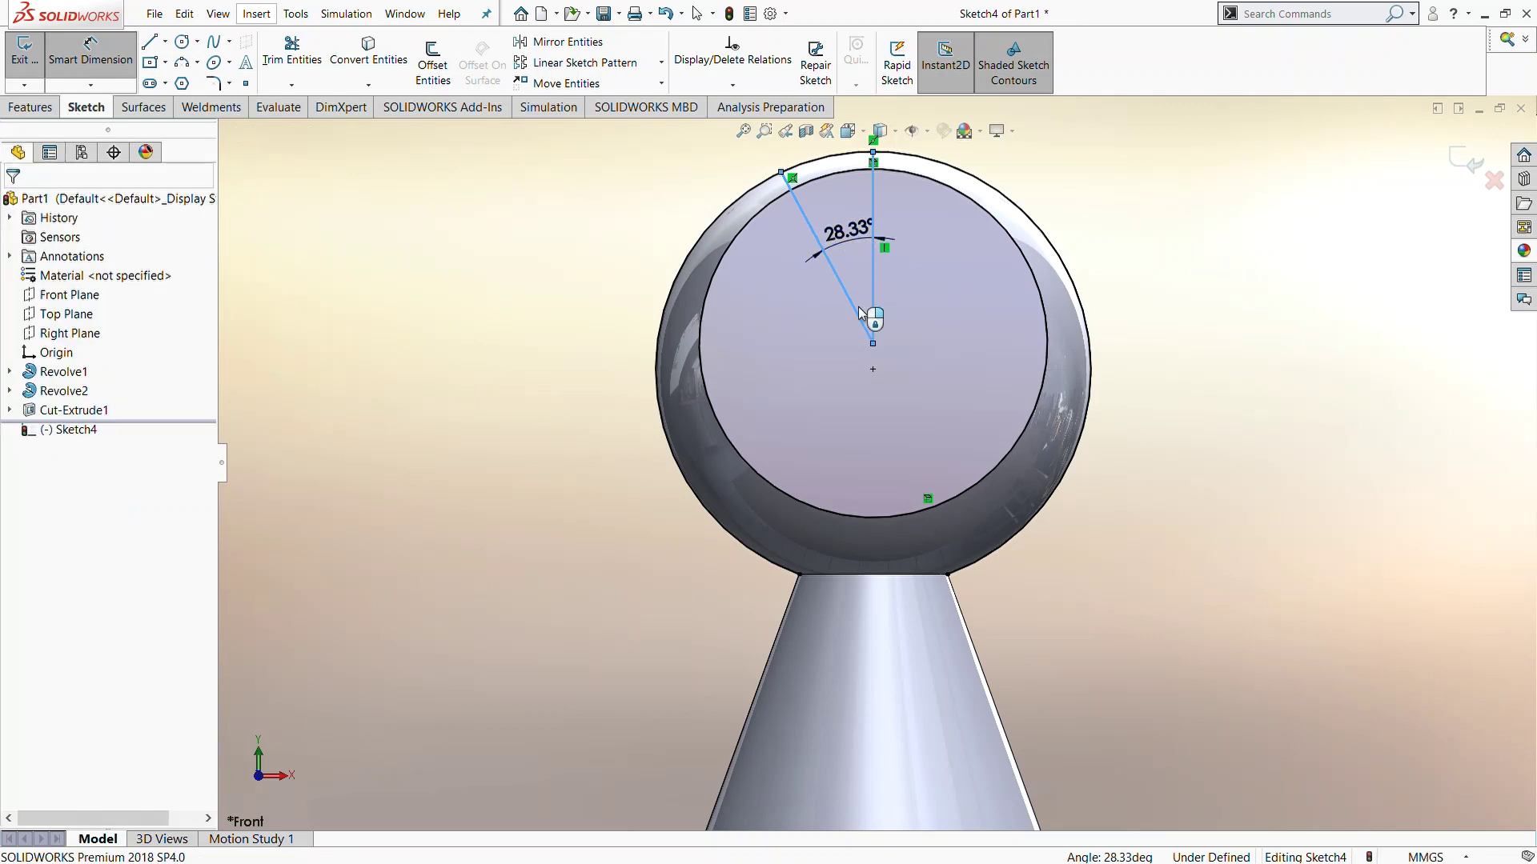
pyautogui.write('35')
pyautogui.press('Return')
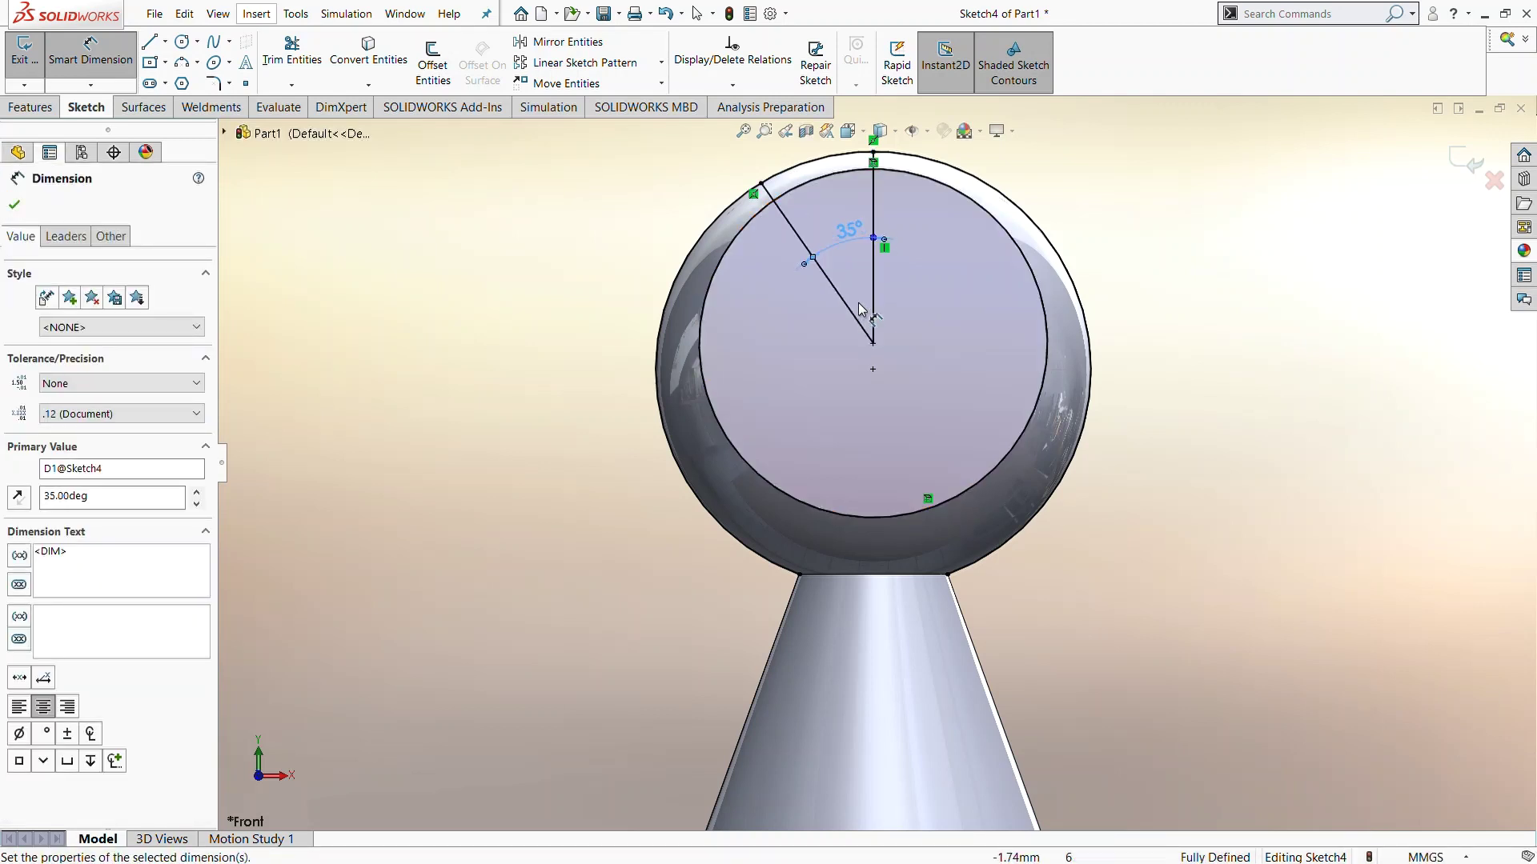
# Step: Mirror the slanted line about the Right Plane
pyautogui.click(558, 41)
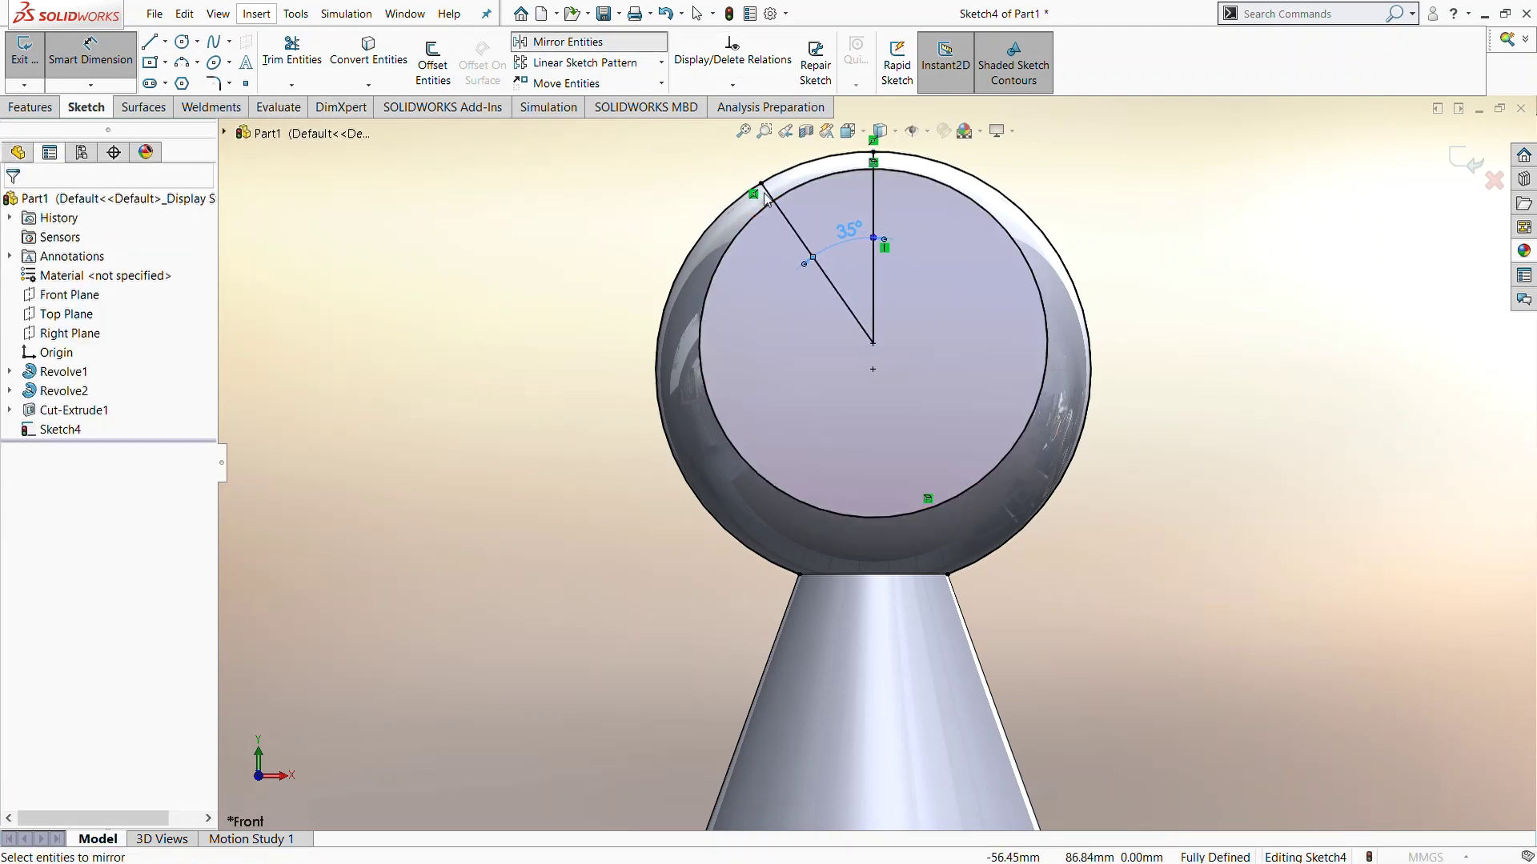
pyautogui.click(799, 231)
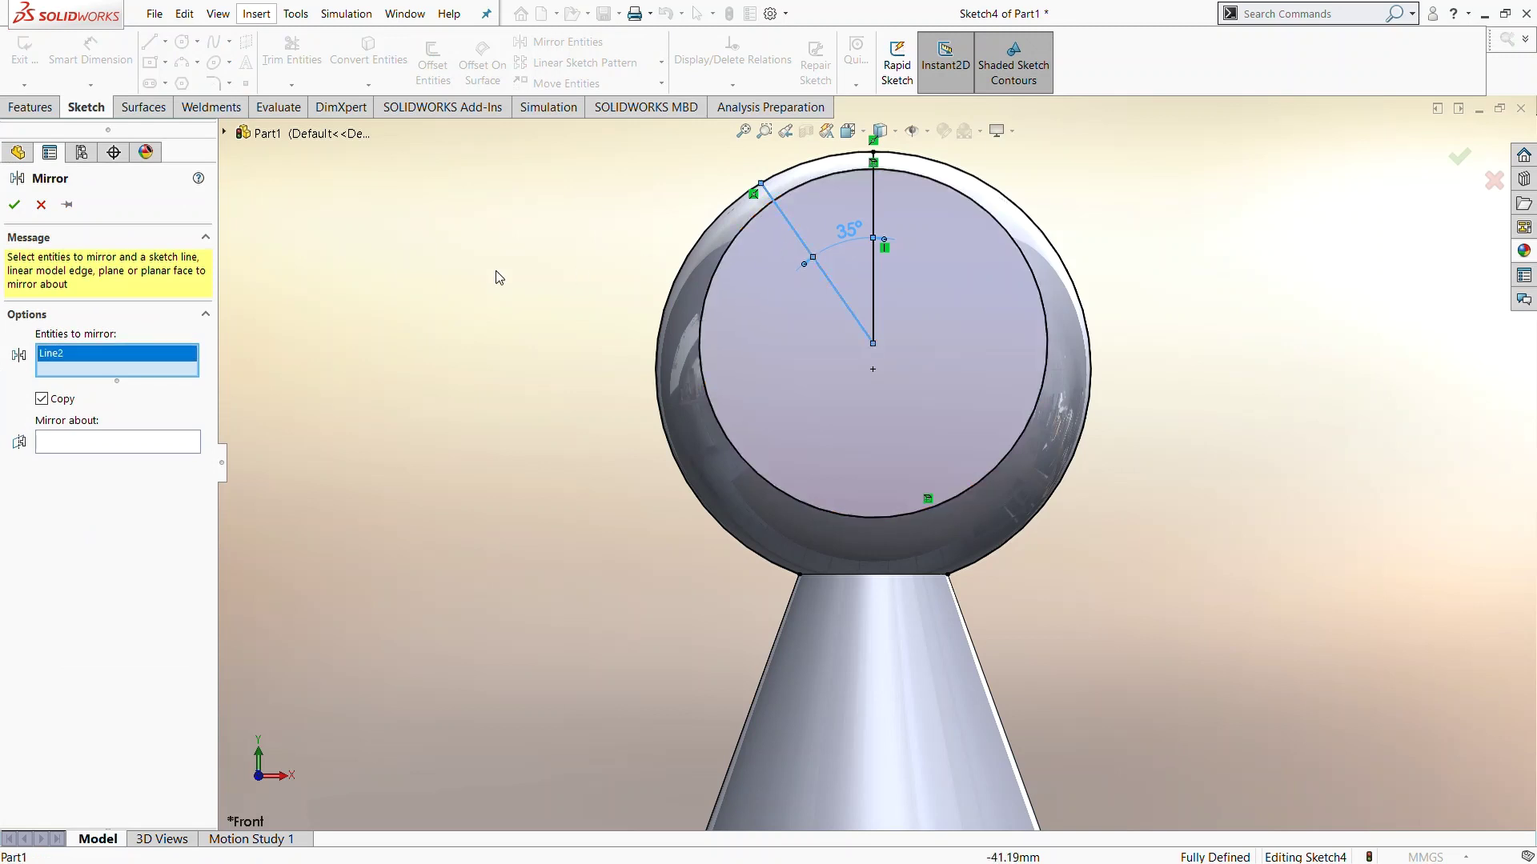
pyautogui.click(130, 443)
pyautogui.moveTo(224, 133)
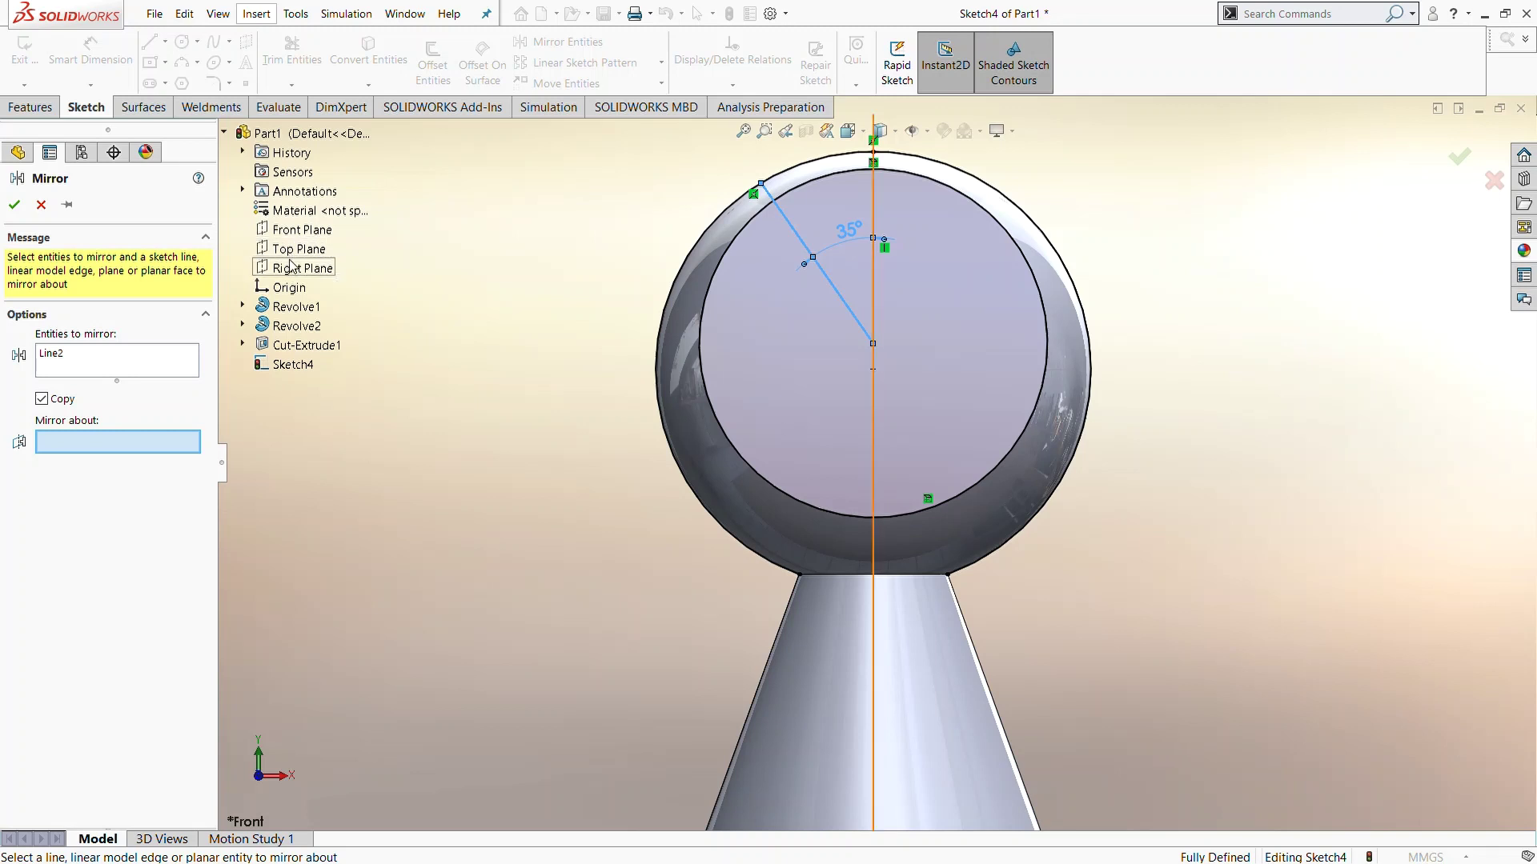
pyautogui.click(291, 271)
# Step: Trim the inner circle, line ends and vertical line to leave a closed band between the 35° lines
pyautogui.click(16, 205)
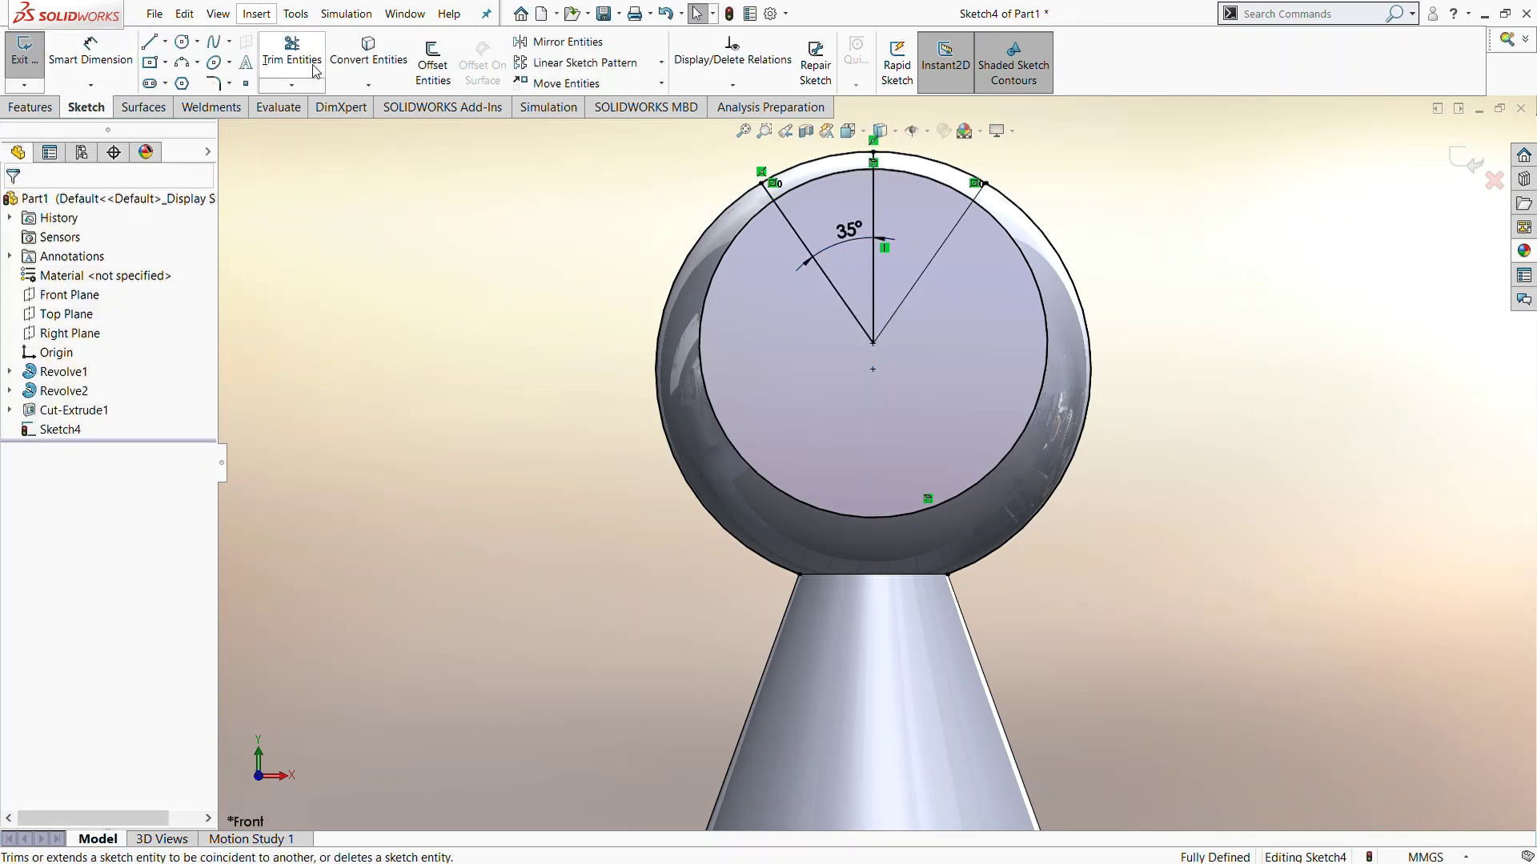
pyautogui.click(292, 50)
pyautogui.moveTo(646, 284); pyautogui.dragTo(918, 344)
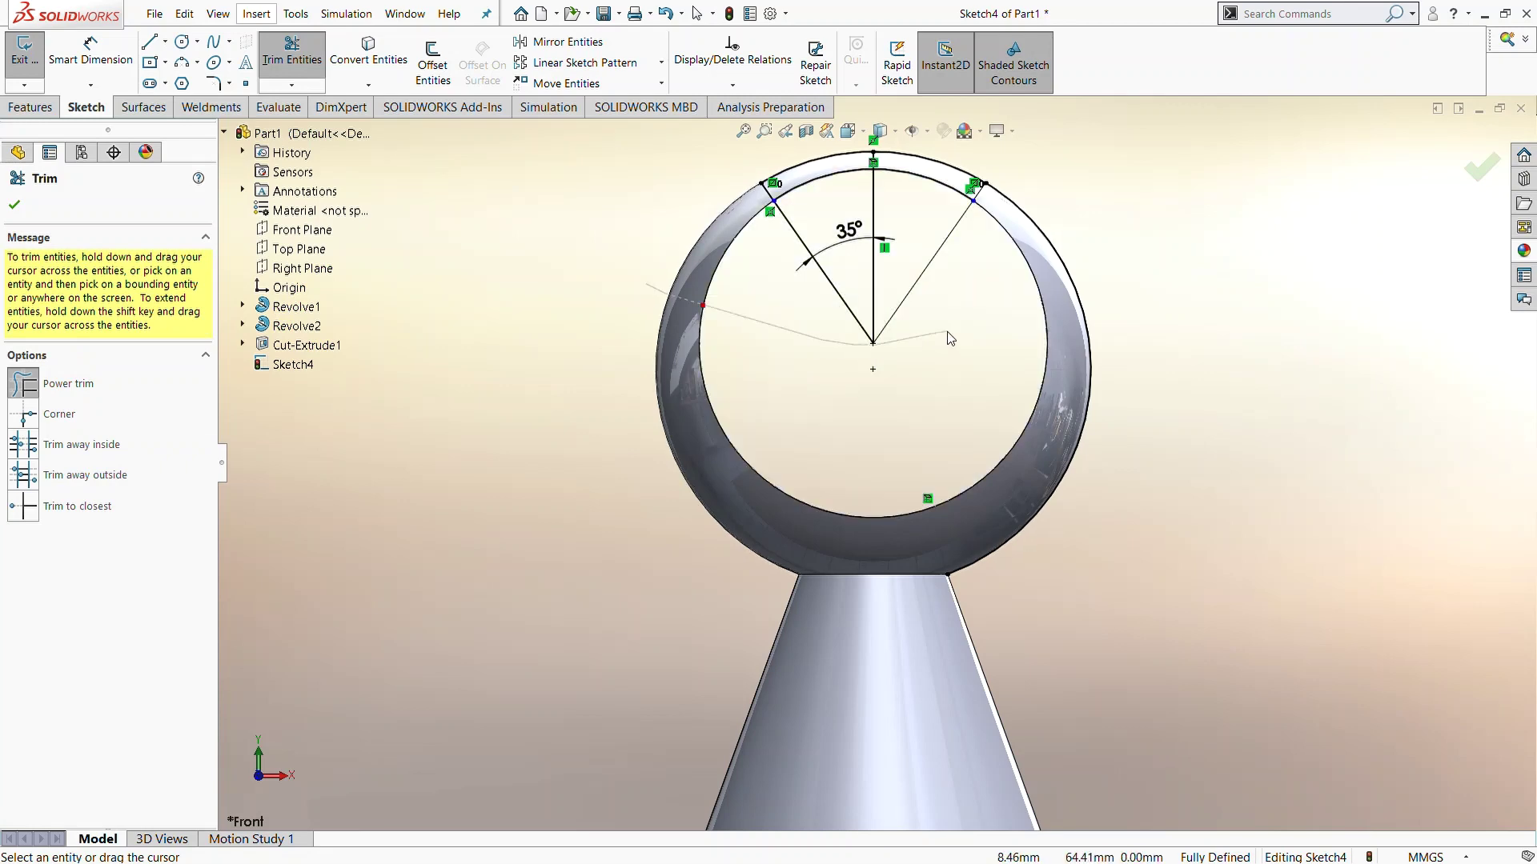
pyautogui.moveTo(1073, 286); pyautogui.dragTo(822, 310)
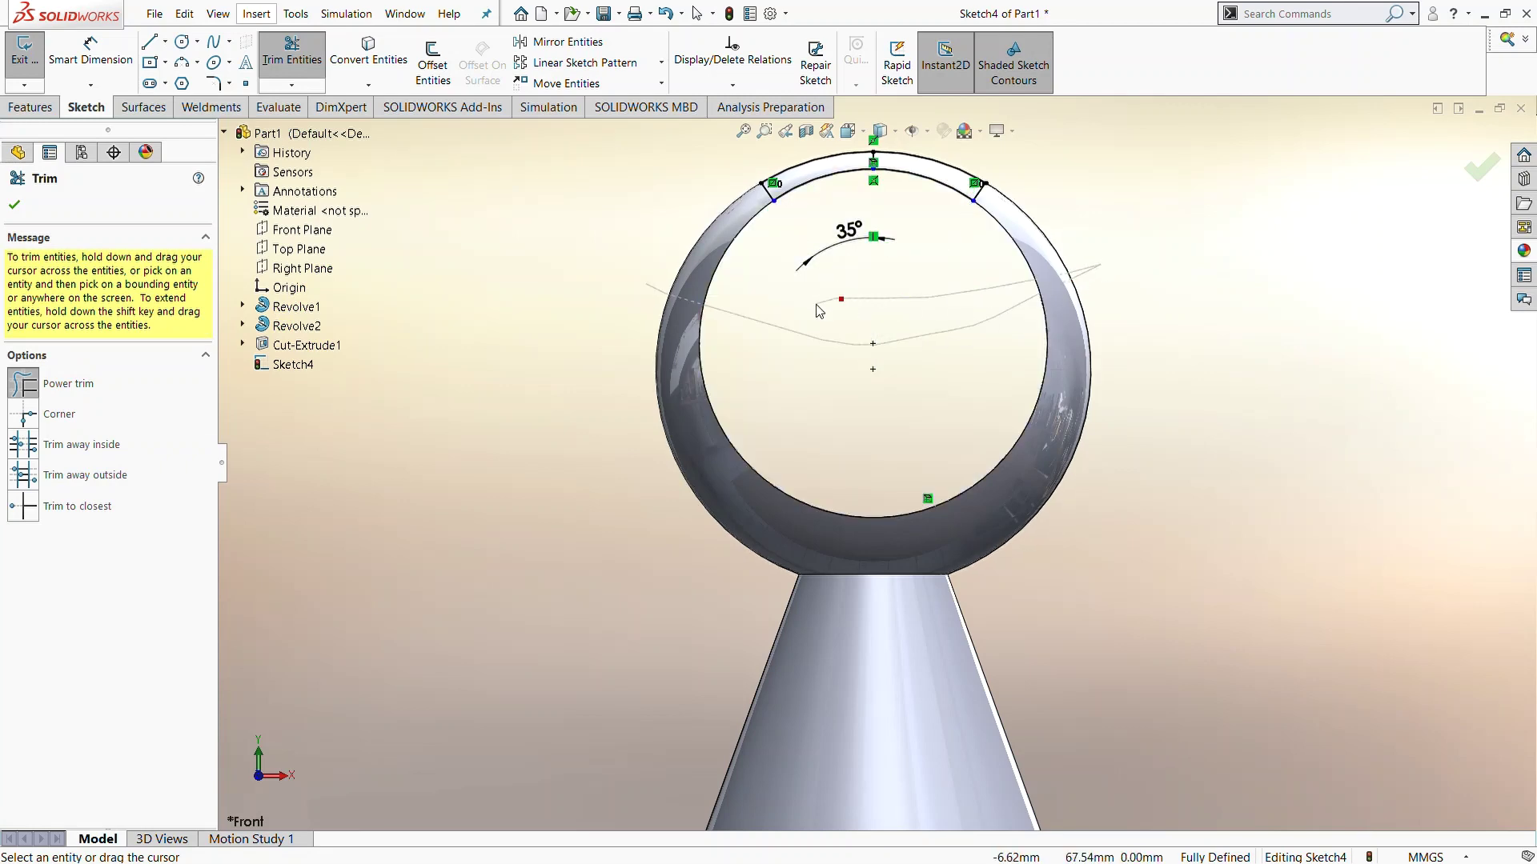
pyautogui.scroll(-3, 863, 192)
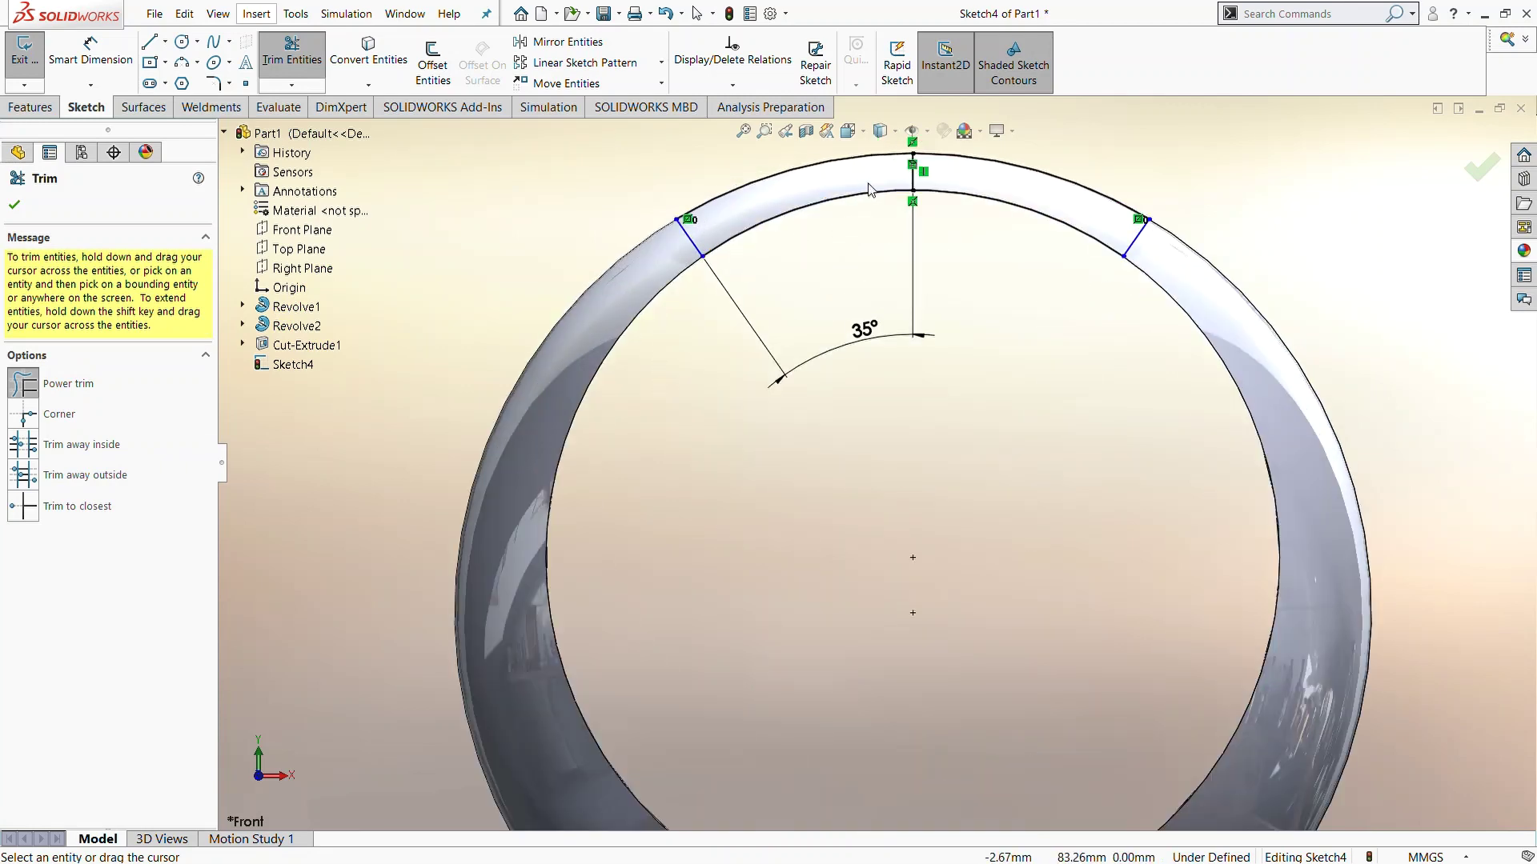
pyautogui.moveTo(884, 182); pyautogui.dragTo(934, 181)
pyautogui.scroll(3, 866, 218)
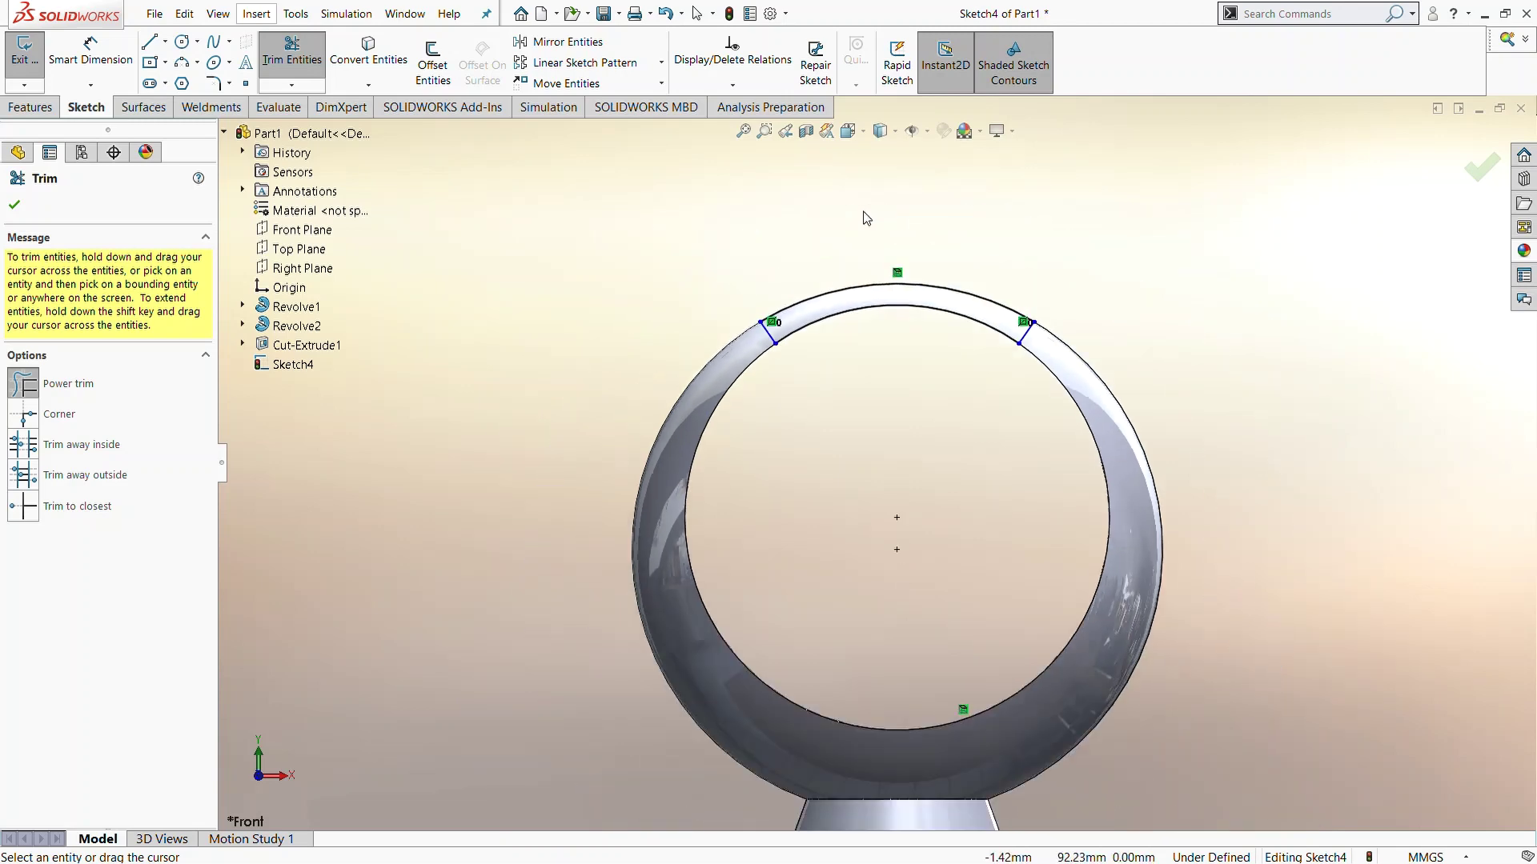
pyautogui.click(13, 206)
pyautogui.click(32, 106)
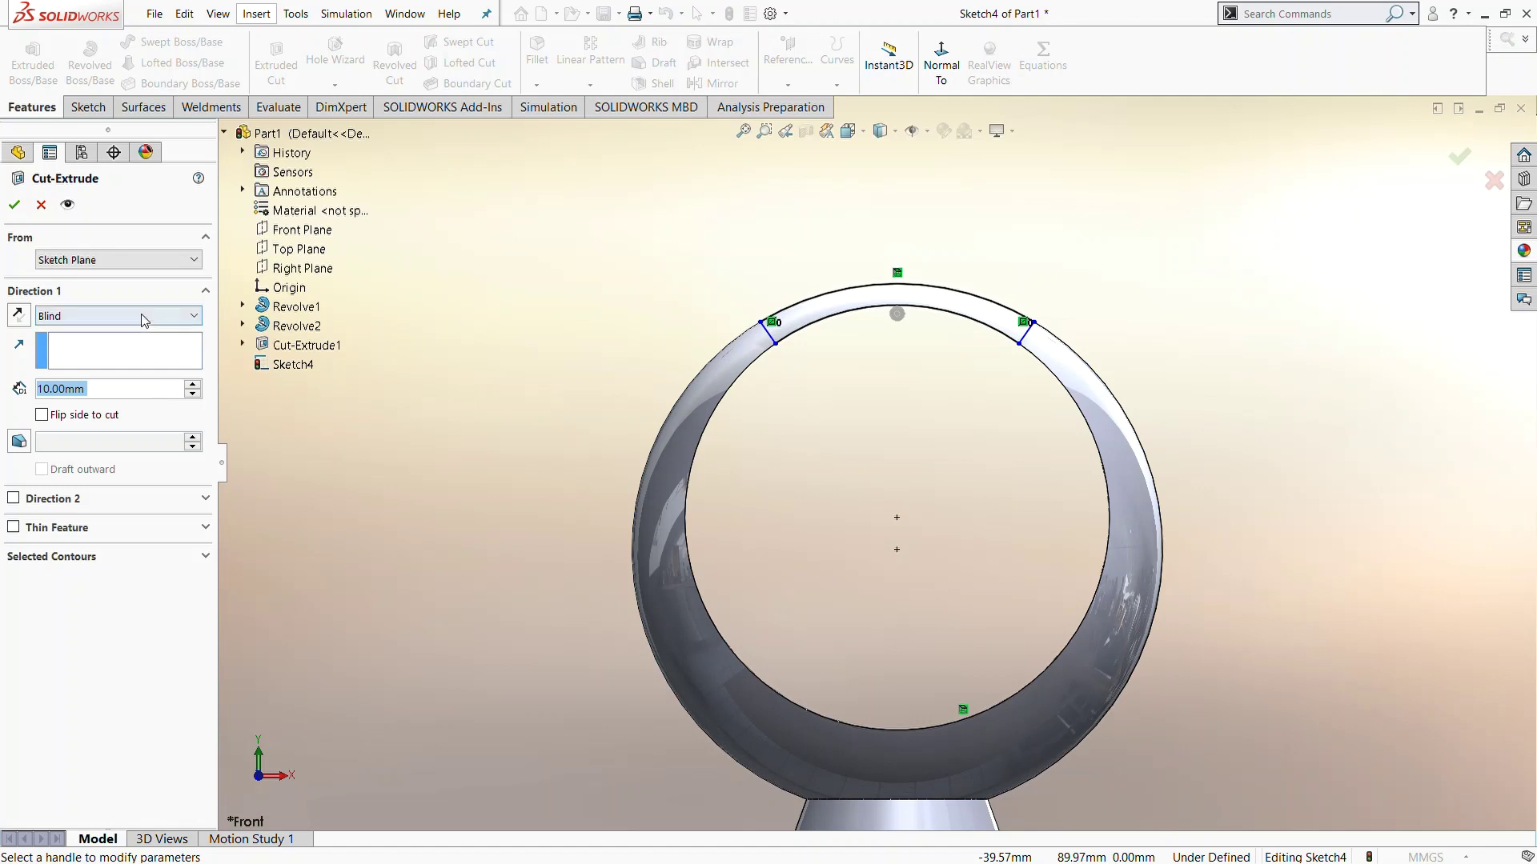
# Step: Cut the band Through All – Both directions to open the ring into a crescent
pyautogui.press('Down')
pyautogui.press('Down')
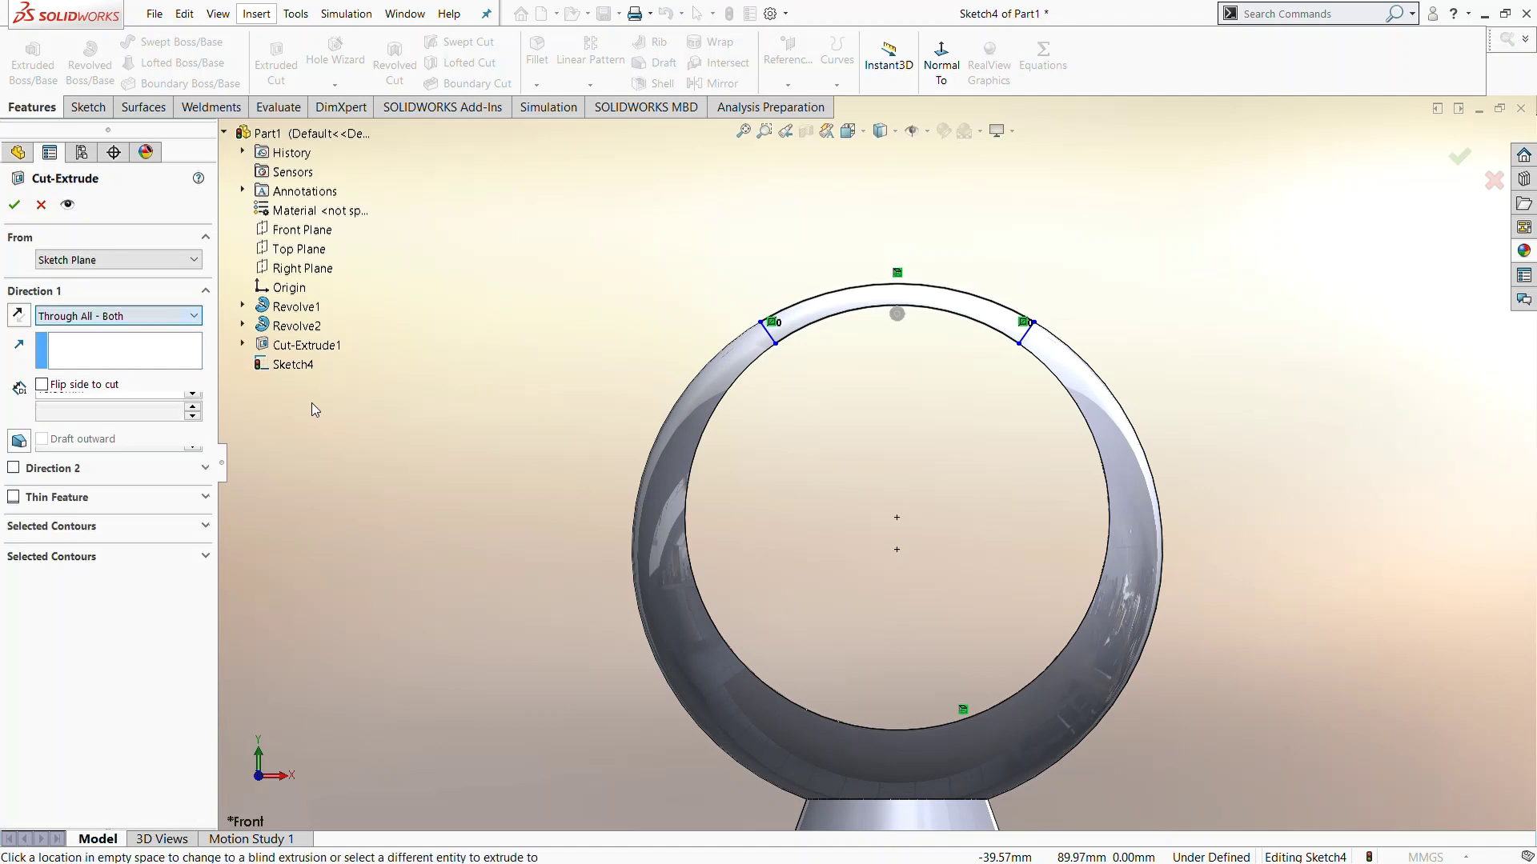
pyautogui.click(14, 206)
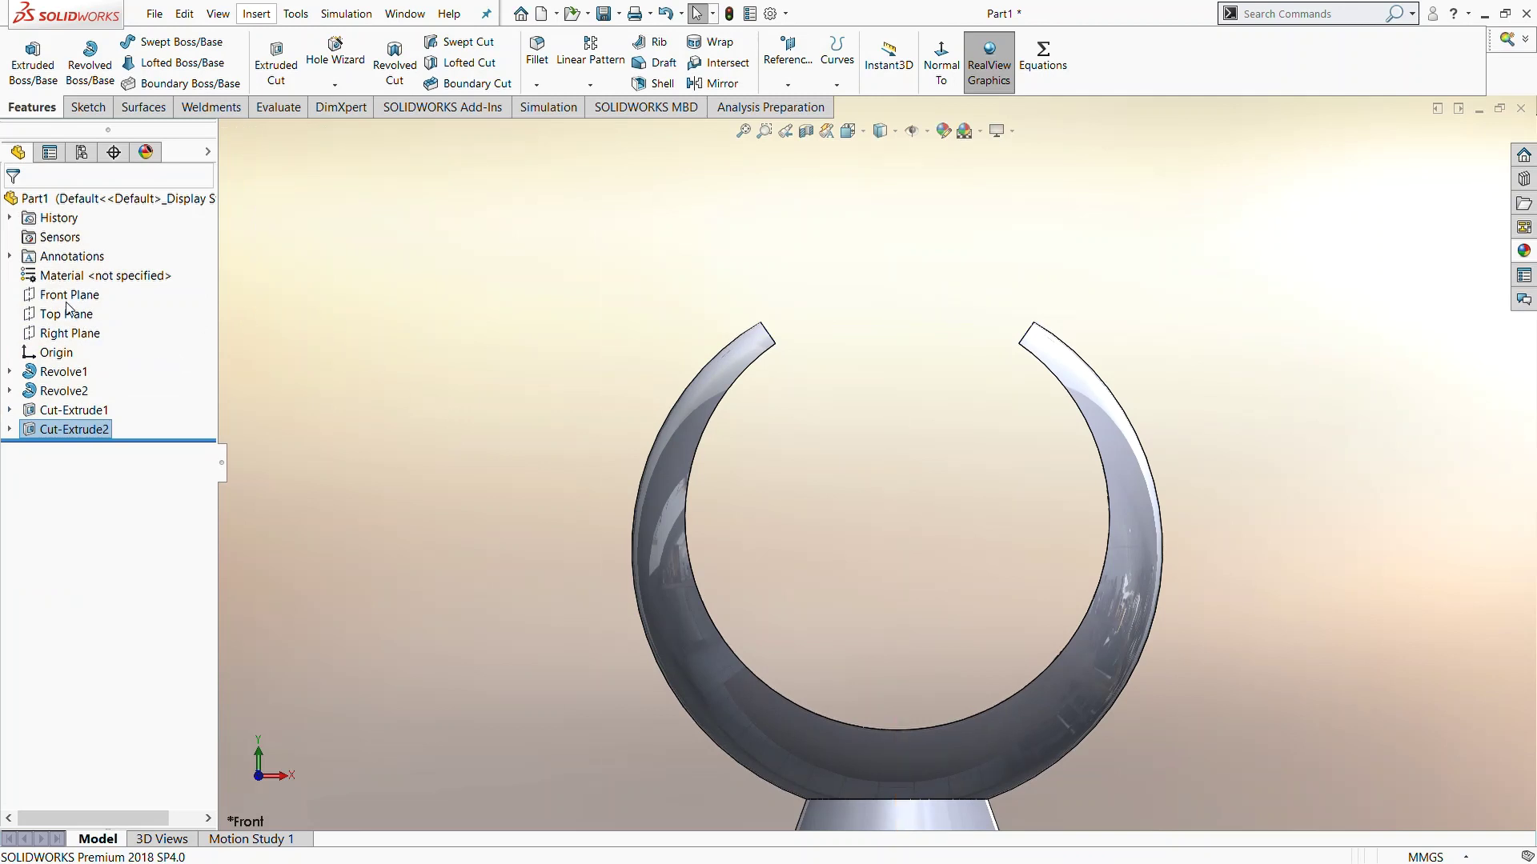
pyautogui.click(68, 295)
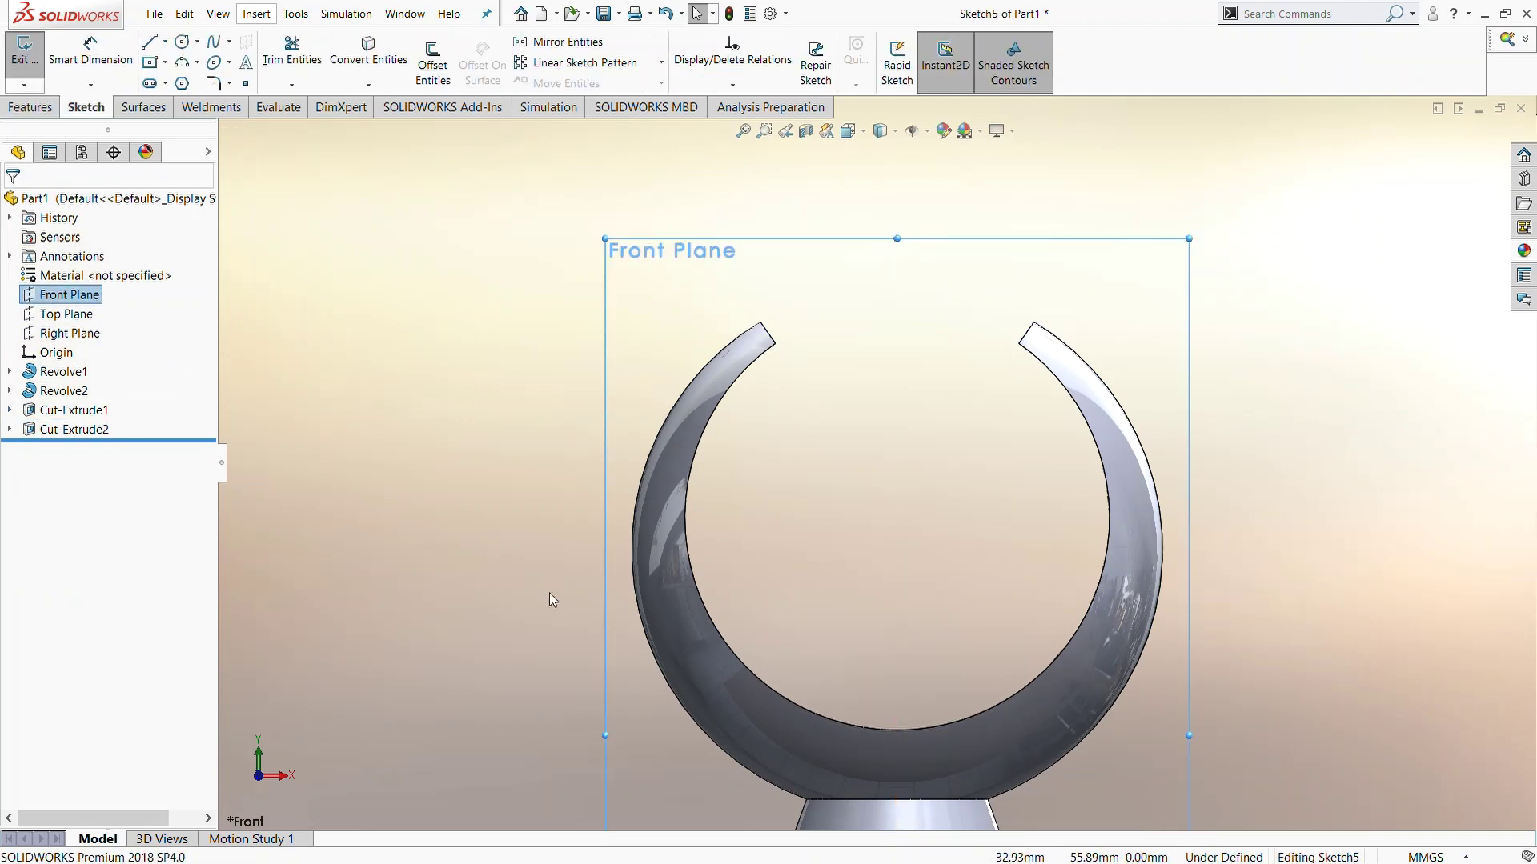
# Step: Start Sketch5 on the Front Plane, viewed Normal To, with the Line tool active
pyautogui.moveTo(561, 583); pyautogui.dragTo(506, 576, button='middle')
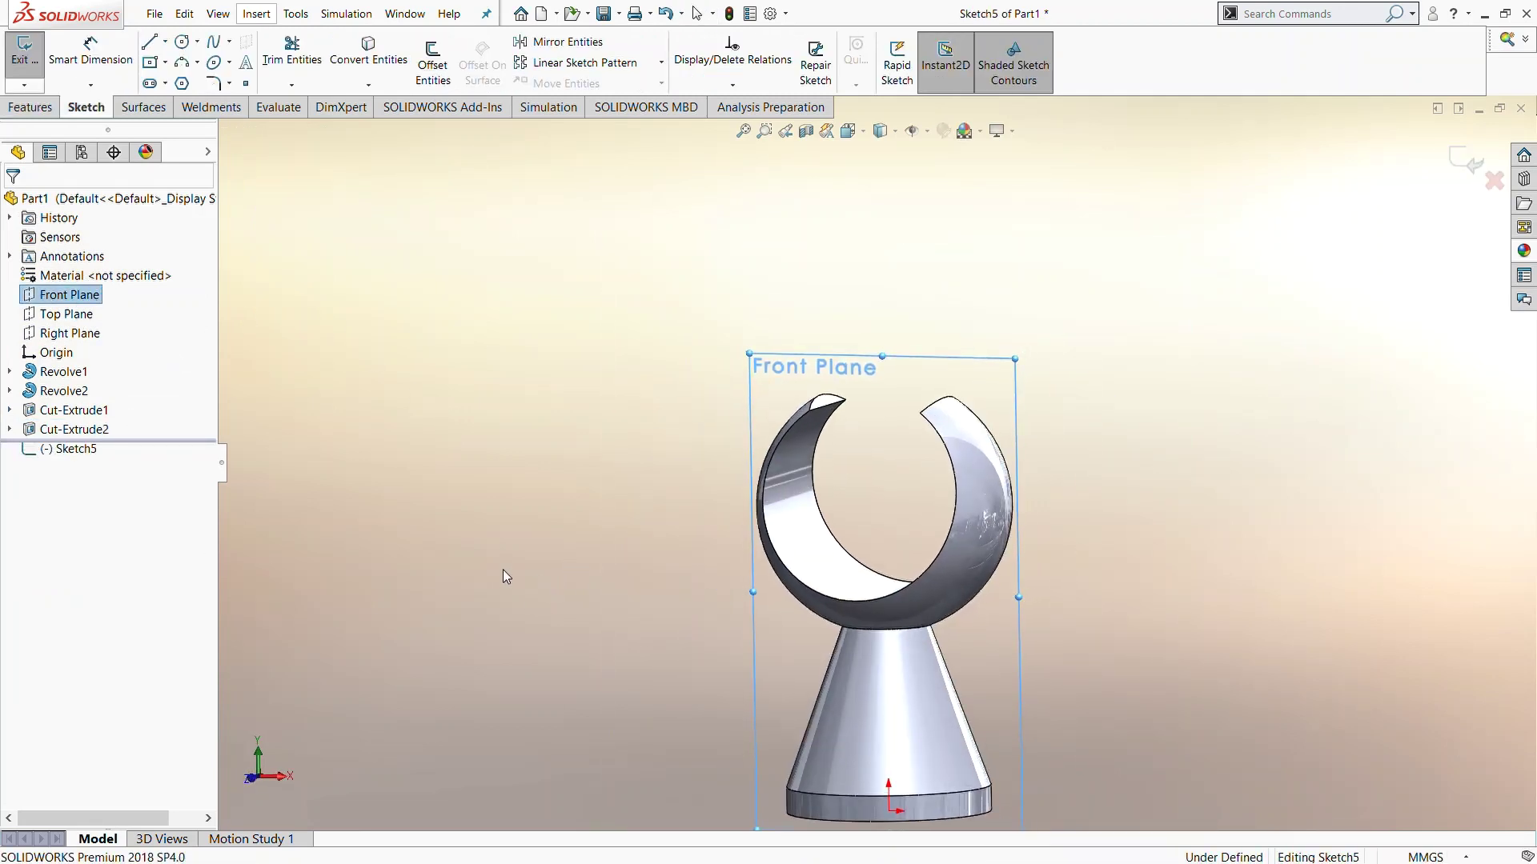
pyautogui.click(64, 449)
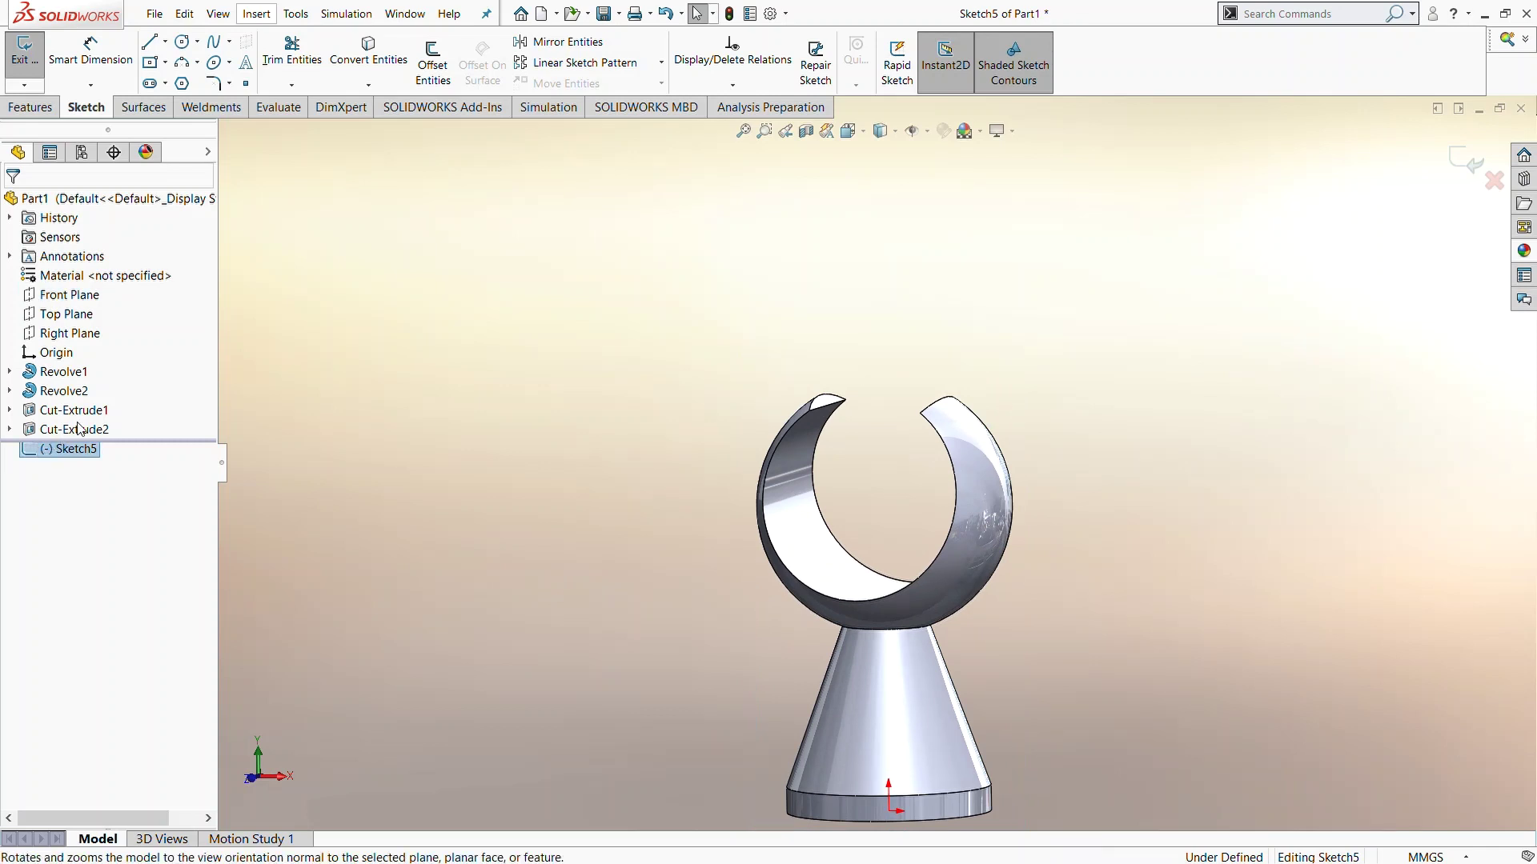
pyautogui.click(104, 472)
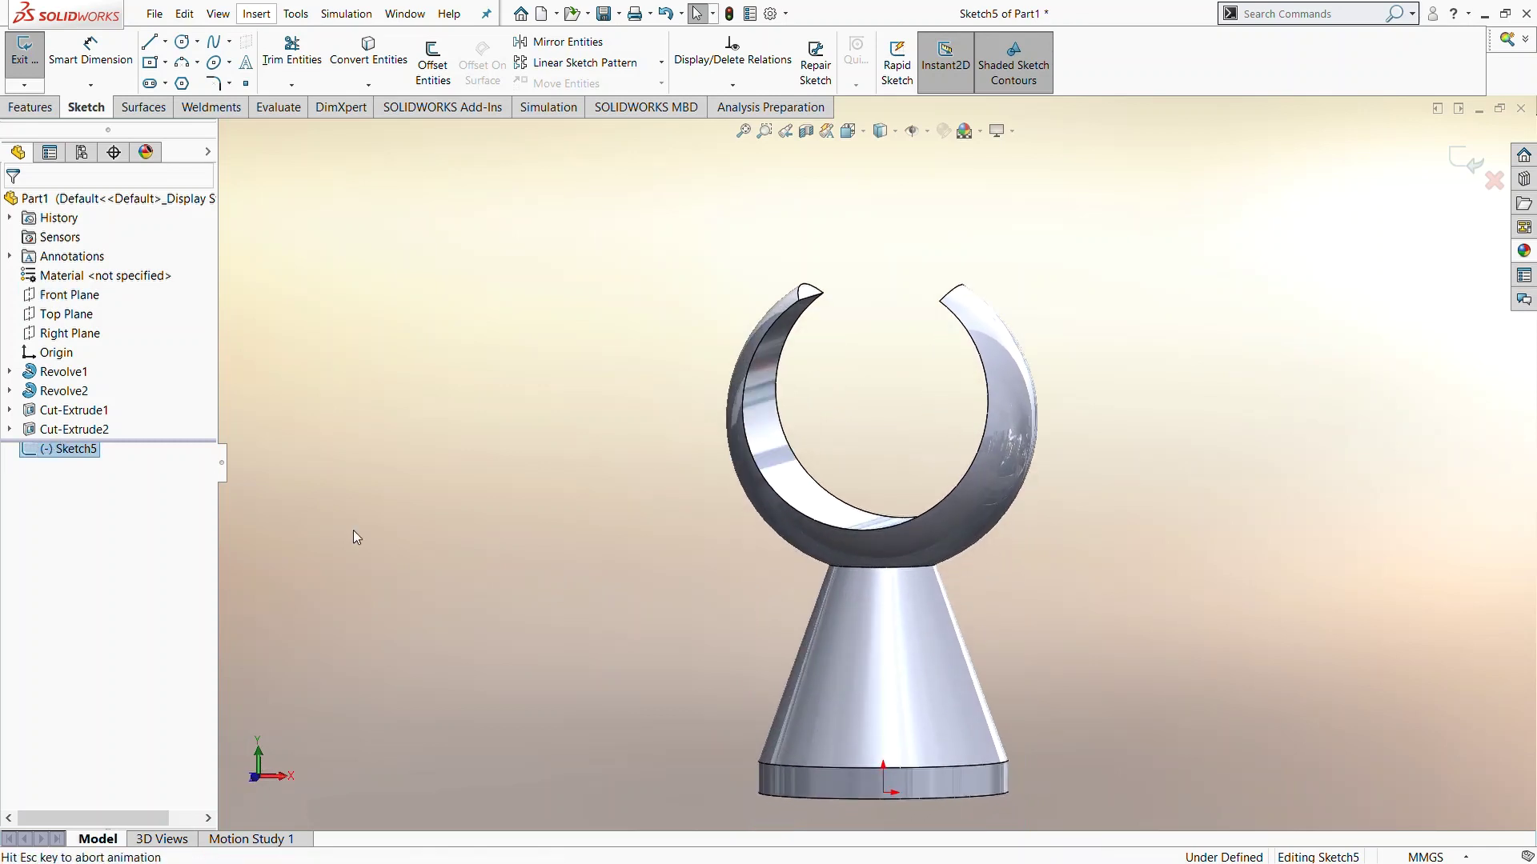
pyautogui.click(150, 41)
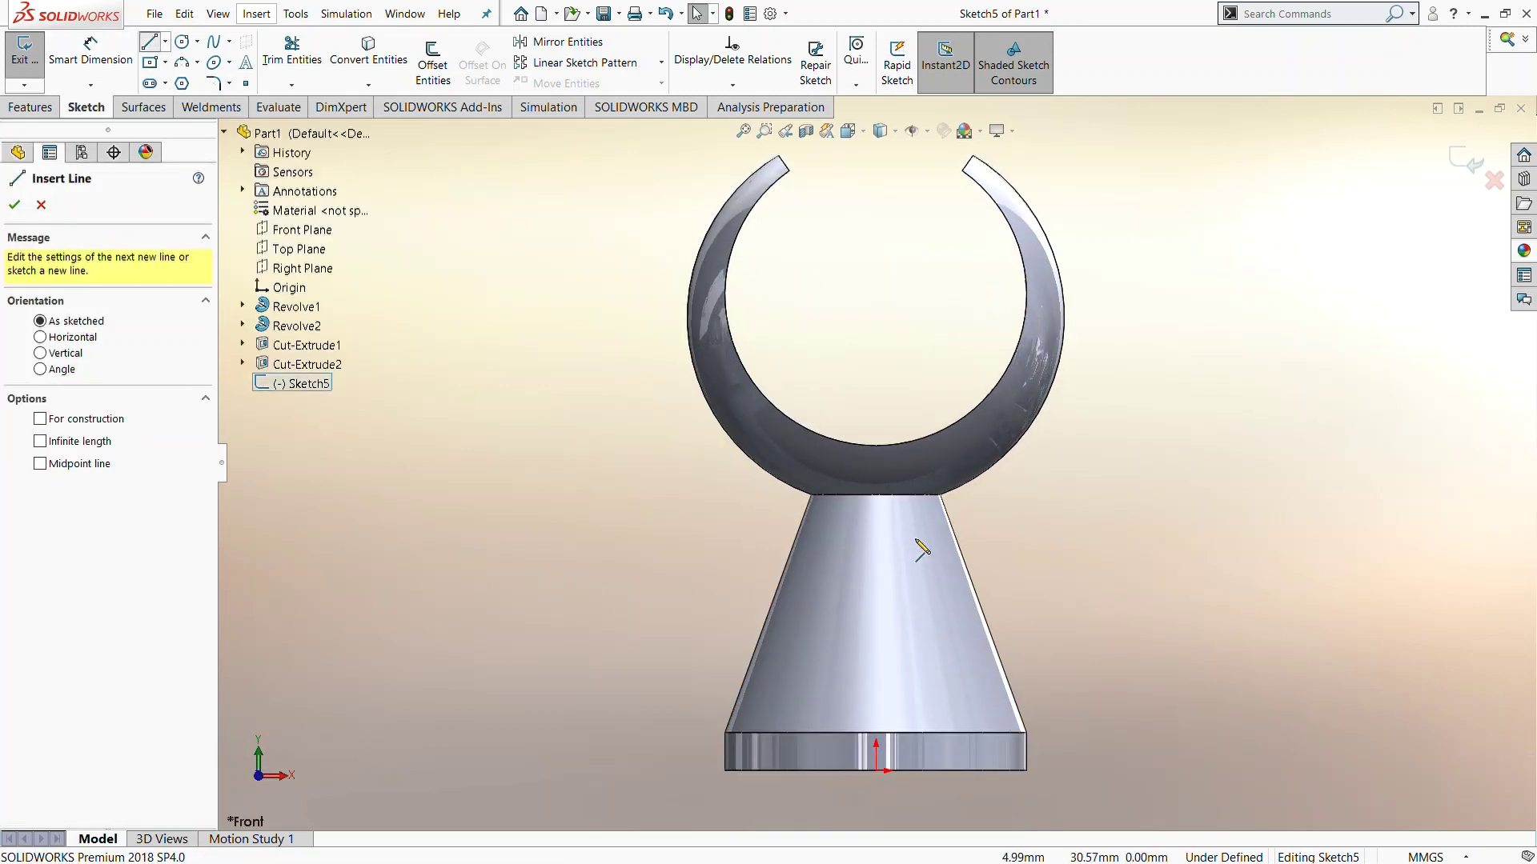
# Step: Draw a closed stepped line profile from the ring down the axis and back up the cone
pyautogui.click(877, 415)
pyautogui.click(875, 771)
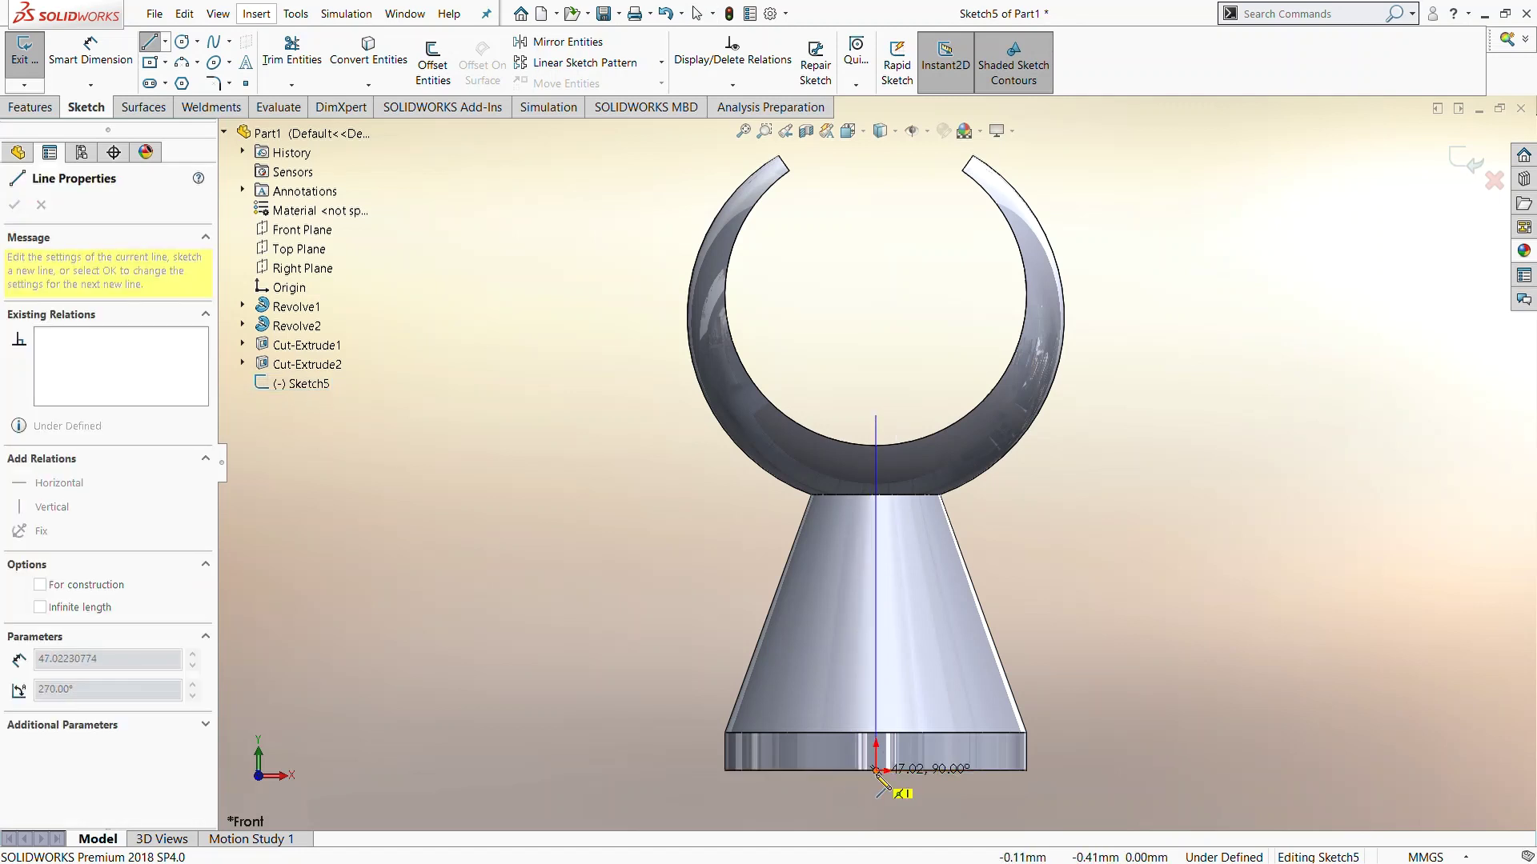
pyautogui.click(905, 771)
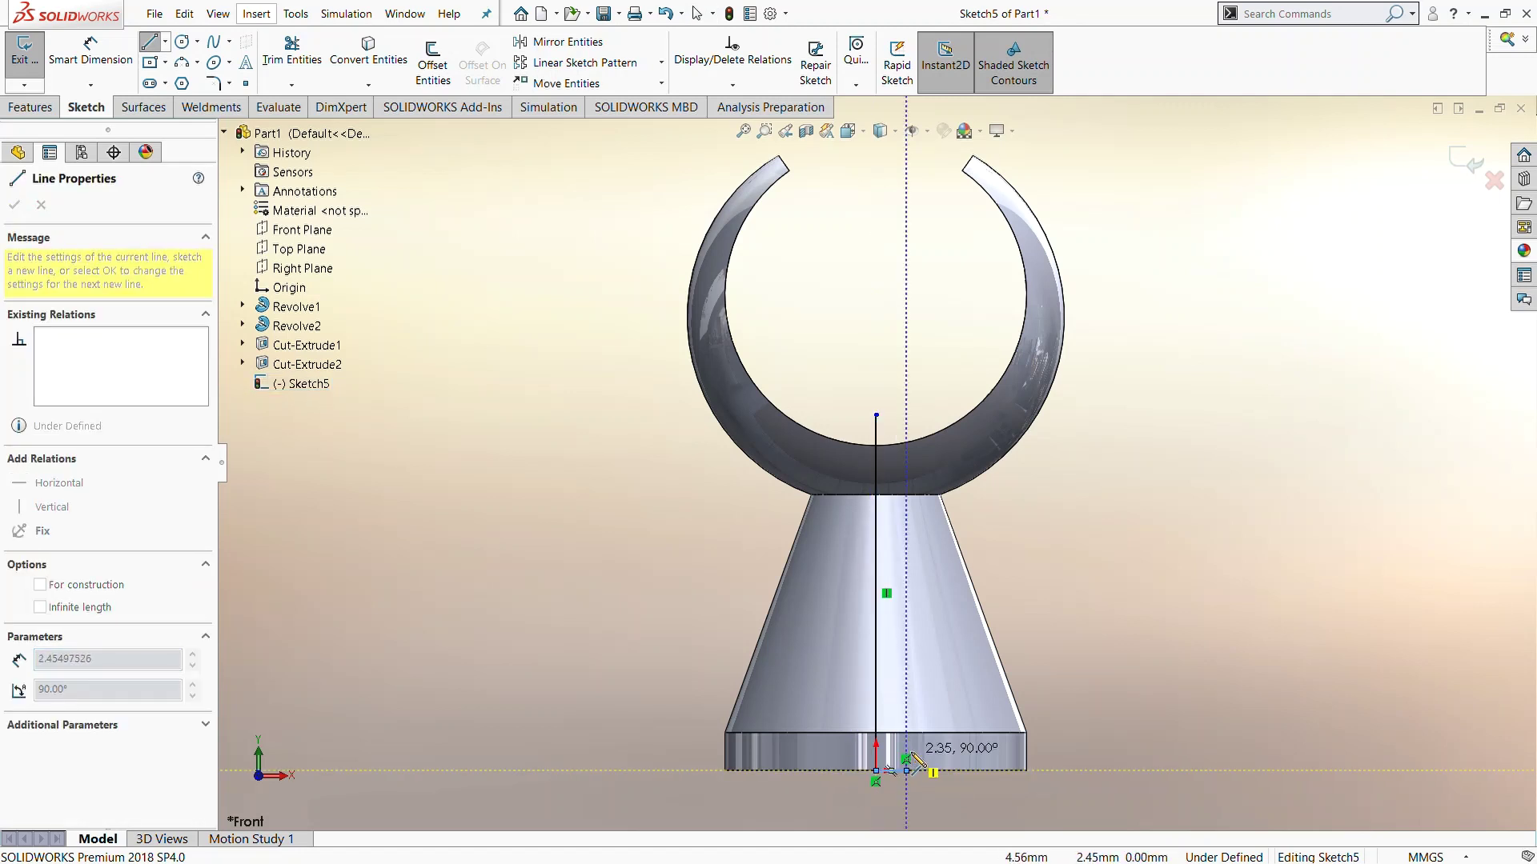
pyautogui.click(906, 751)
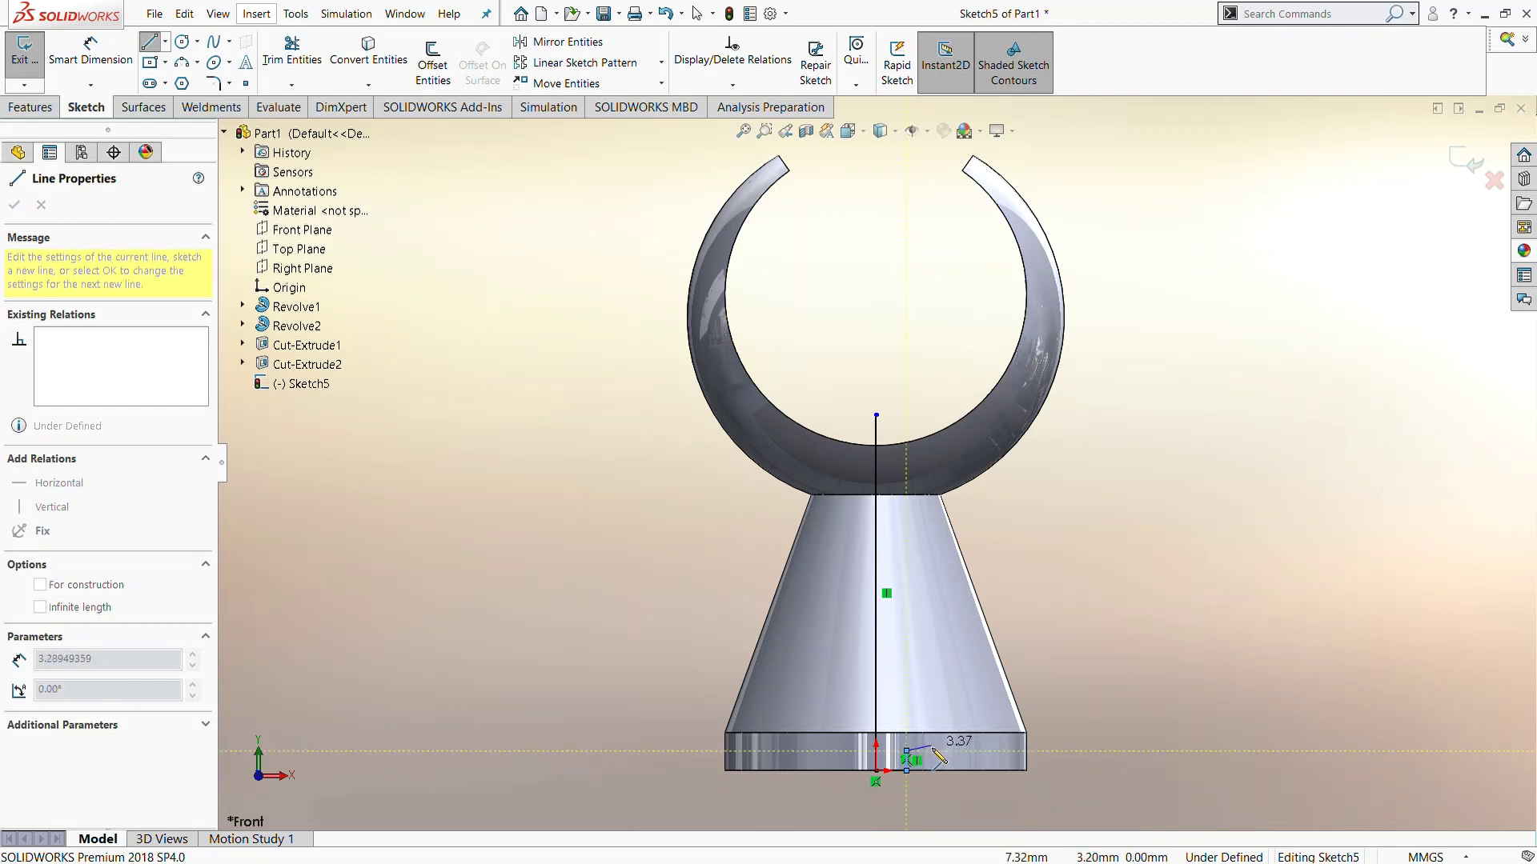
pyautogui.click(931, 750)
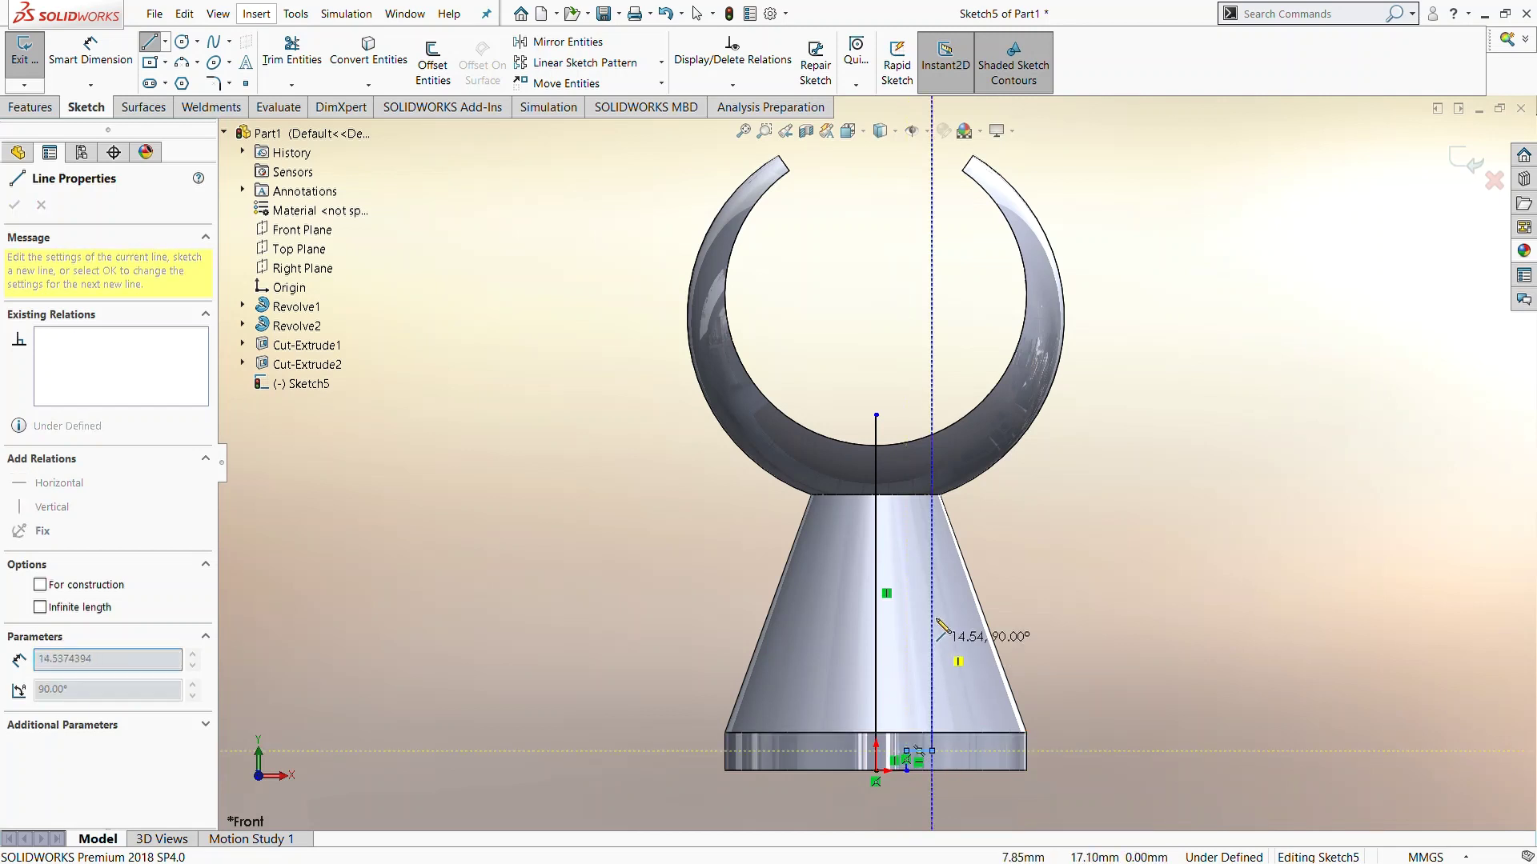
pyautogui.click(931, 554)
pyautogui.click(974, 554)
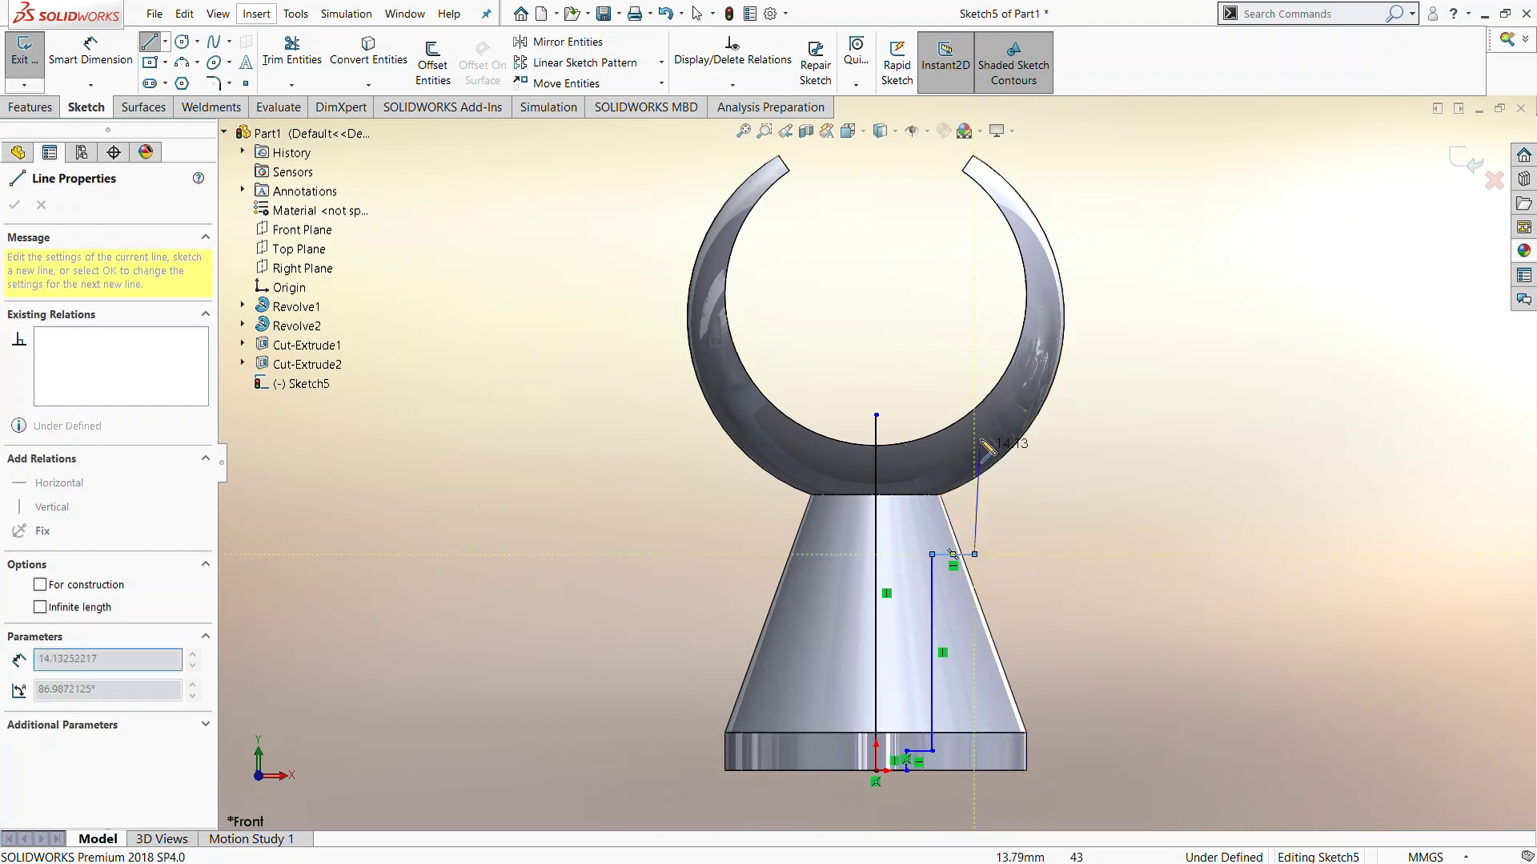
pyautogui.click(973, 398)
pyautogui.click(877, 415)
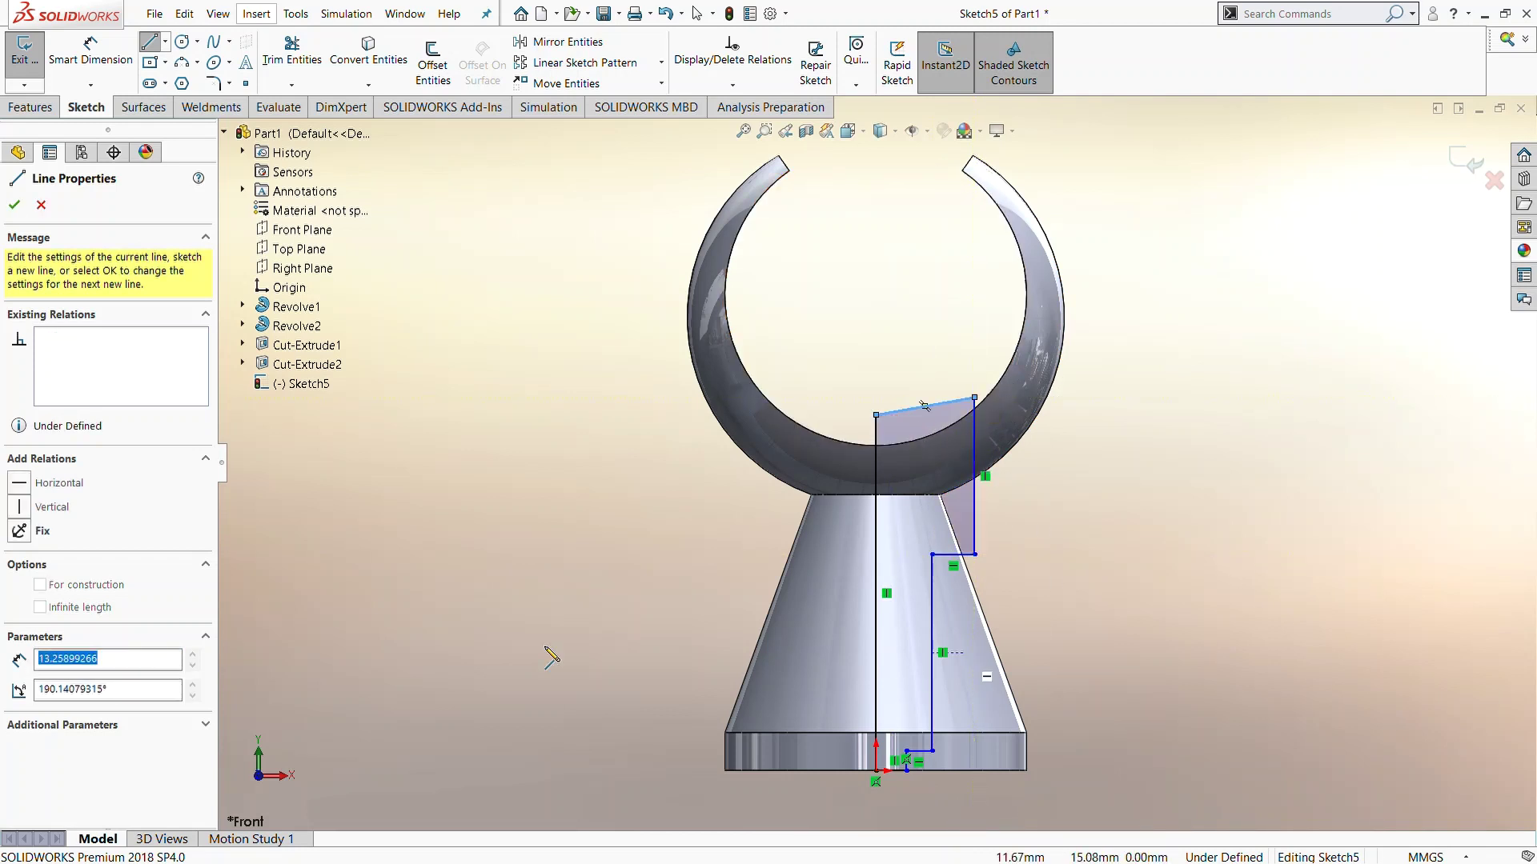
pyautogui.click(90, 52)
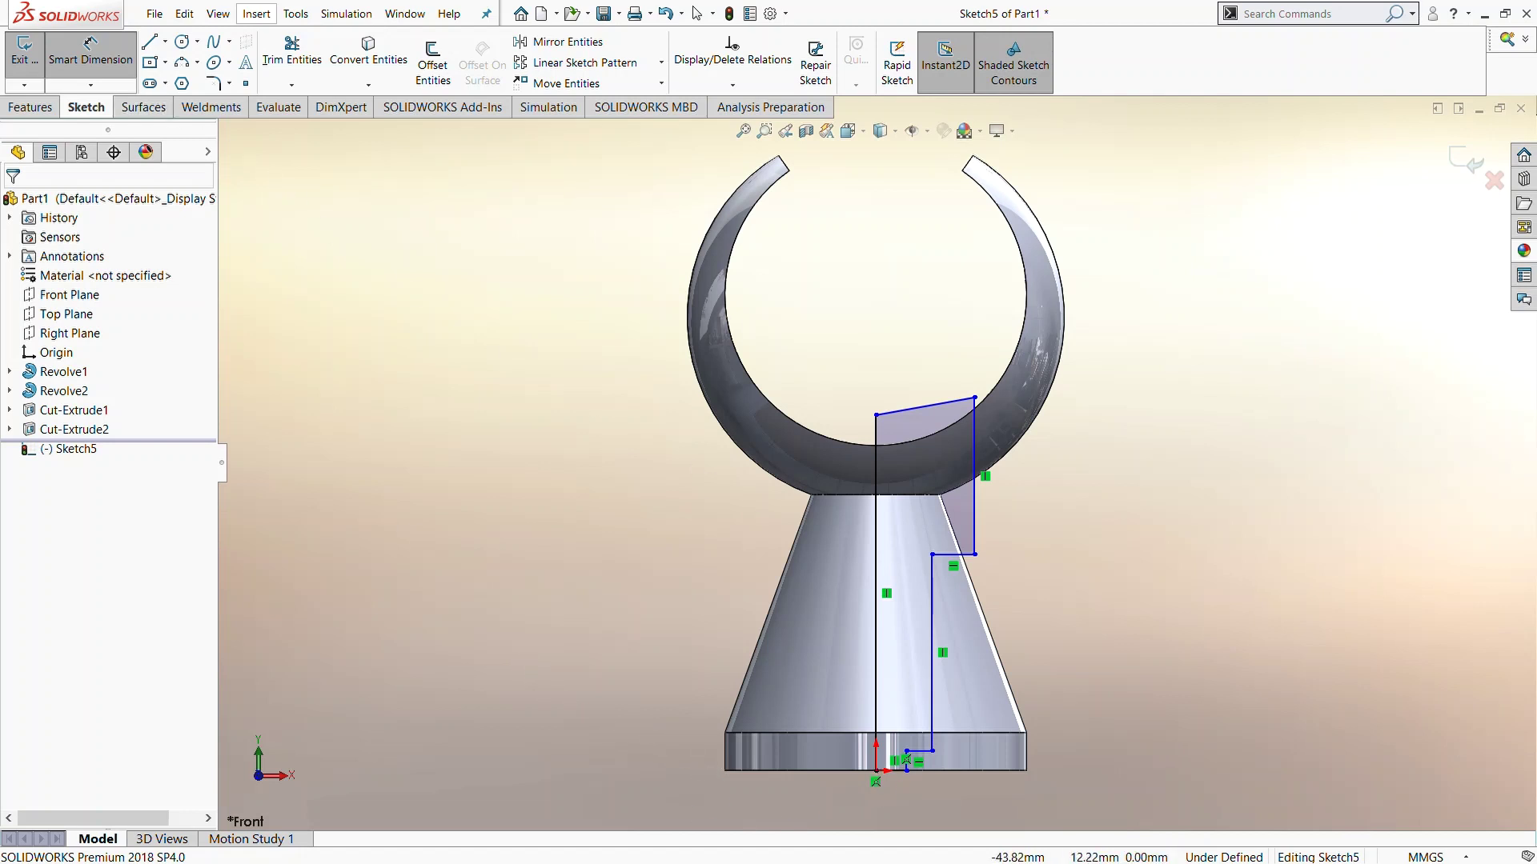
# Step: Dimension the profile's bottom width to 3 mm and step height to 3.5 mm
pyautogui.scroll(-1, 919, 756)
pyautogui.scroll(-1, 875, 762)
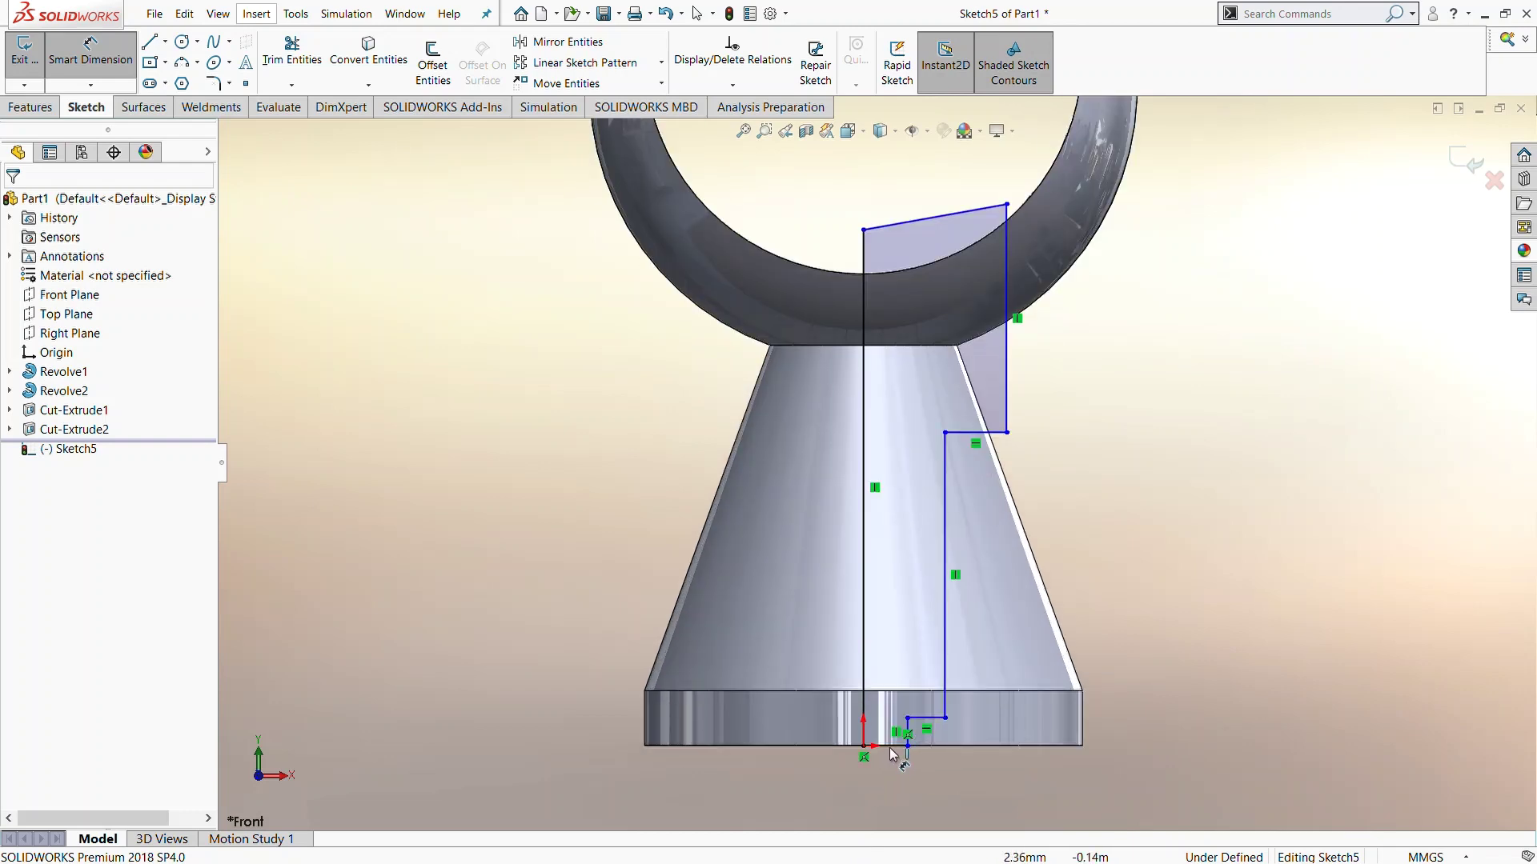
pyautogui.click(895, 774)
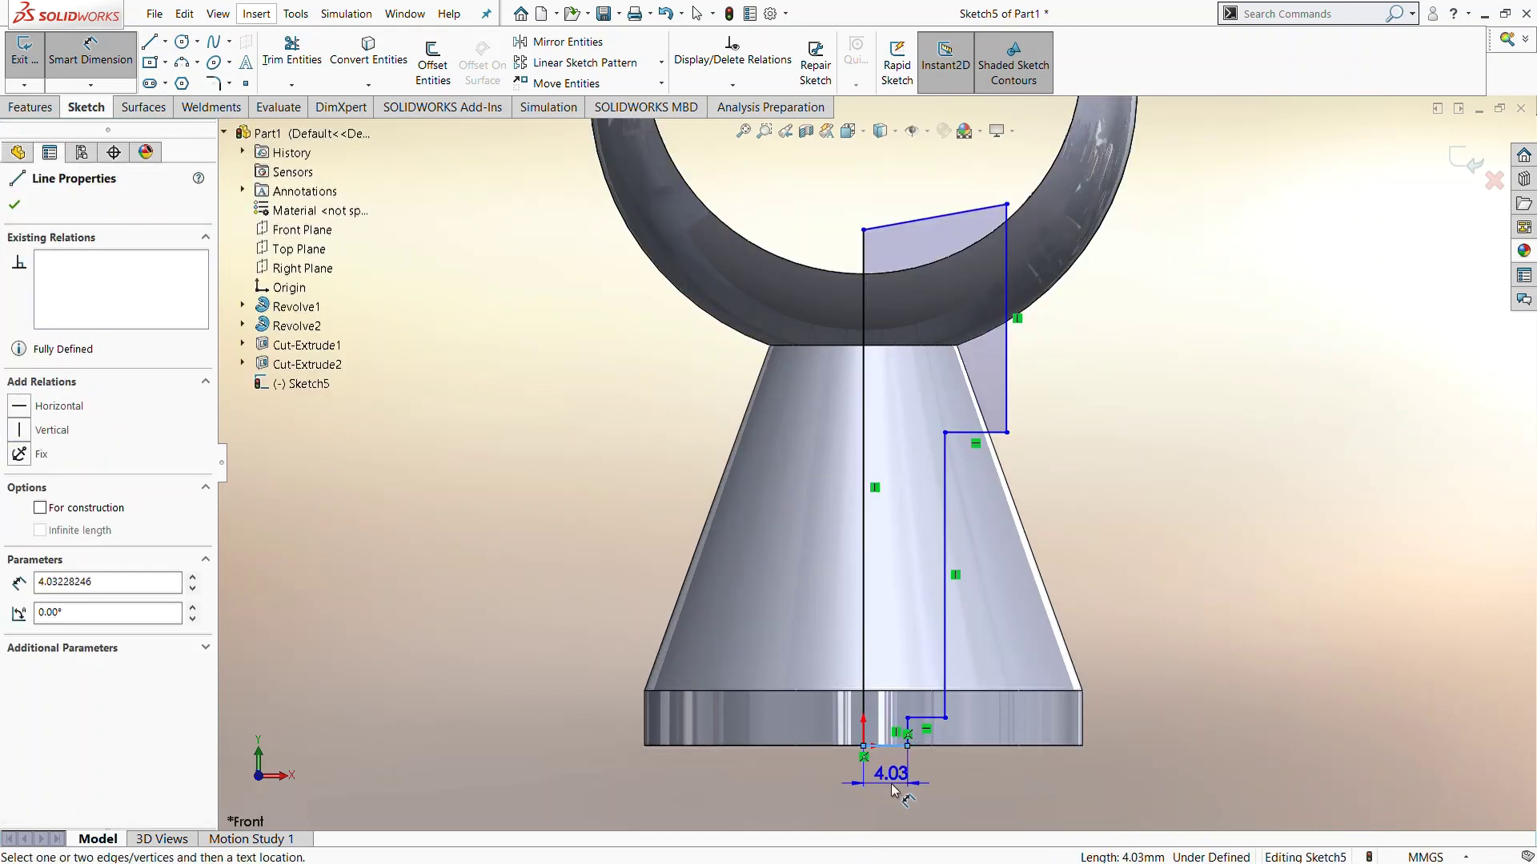
pyautogui.click(893, 789)
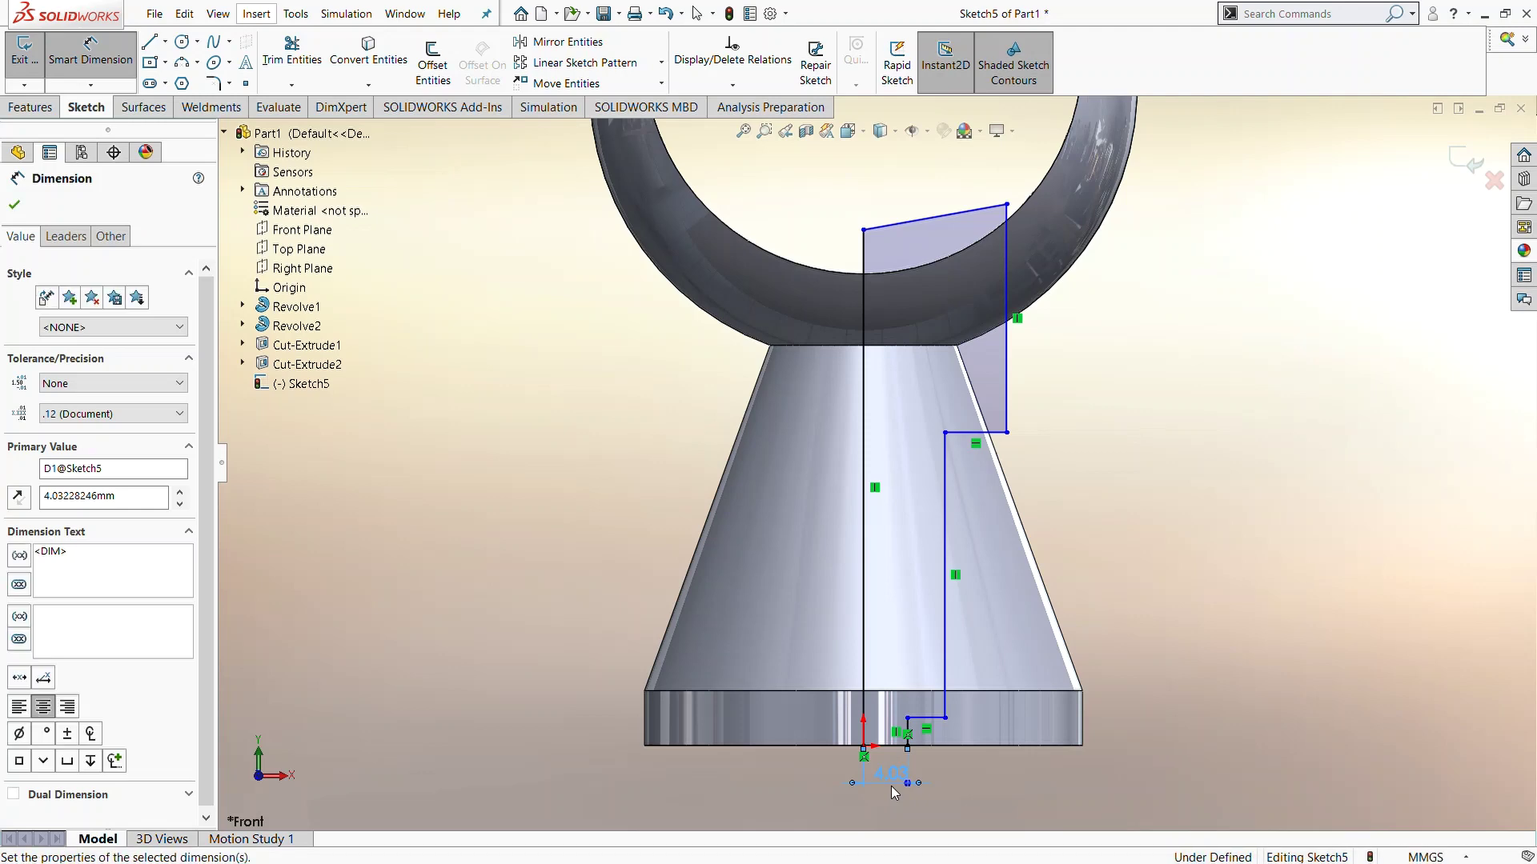
pyautogui.write('3')
pyautogui.press('Return')
pyautogui.scroll(-1, 896, 730)
pyautogui.scroll(-1, 896, 728)
pyautogui.scroll(2, 894, 720)
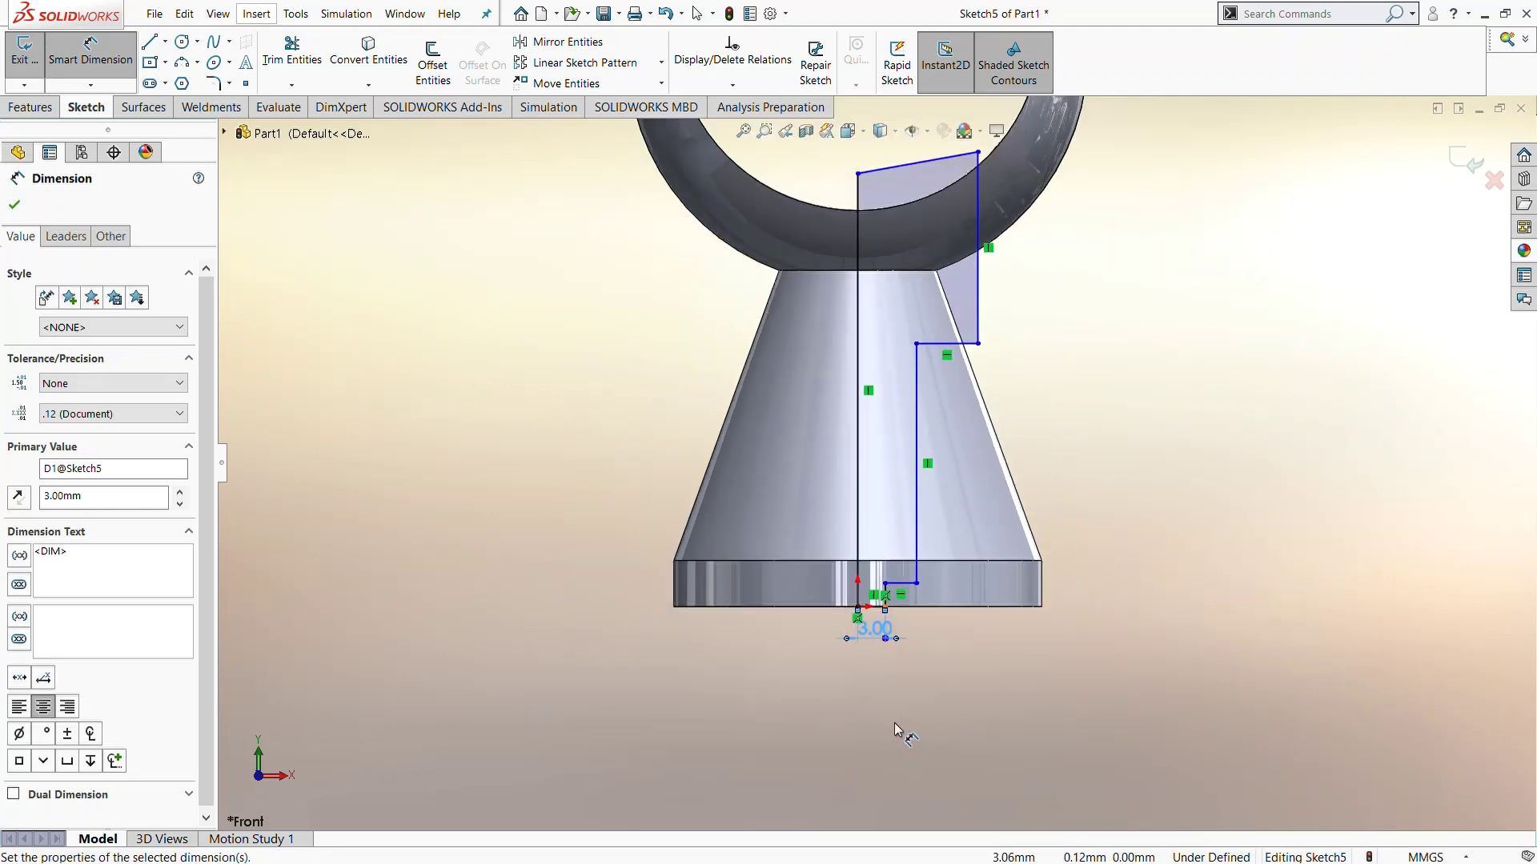
pyautogui.scroll(-2, 893, 608)
pyautogui.scroll(-1, 889, 512)
pyautogui.scroll(-1, 890, 507)
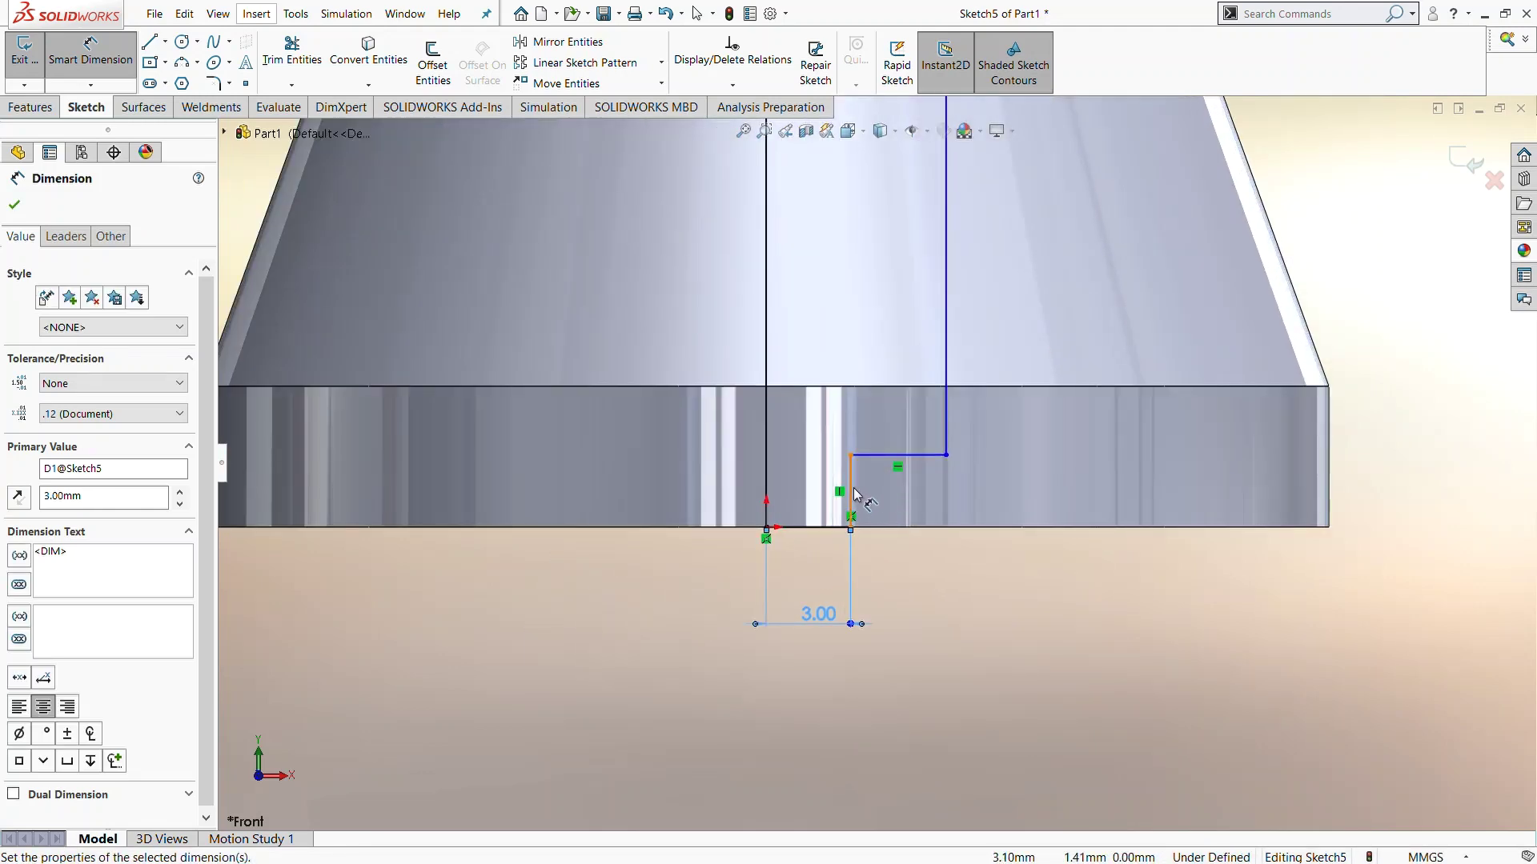
pyautogui.click(855, 495)
pyautogui.click(1412, 512)
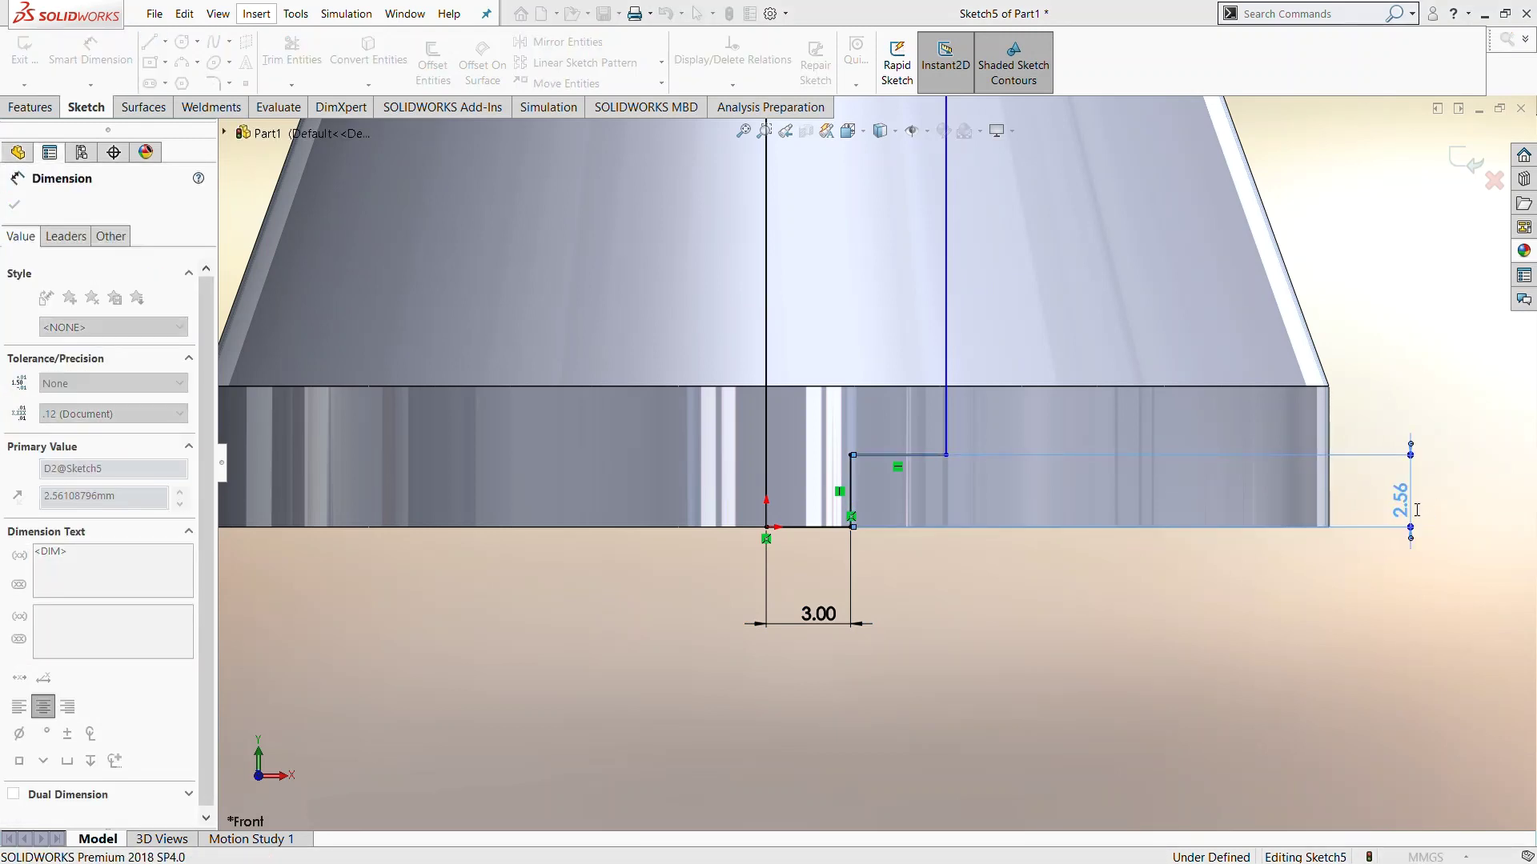
pyautogui.write('3.5')
pyautogui.press('Return')
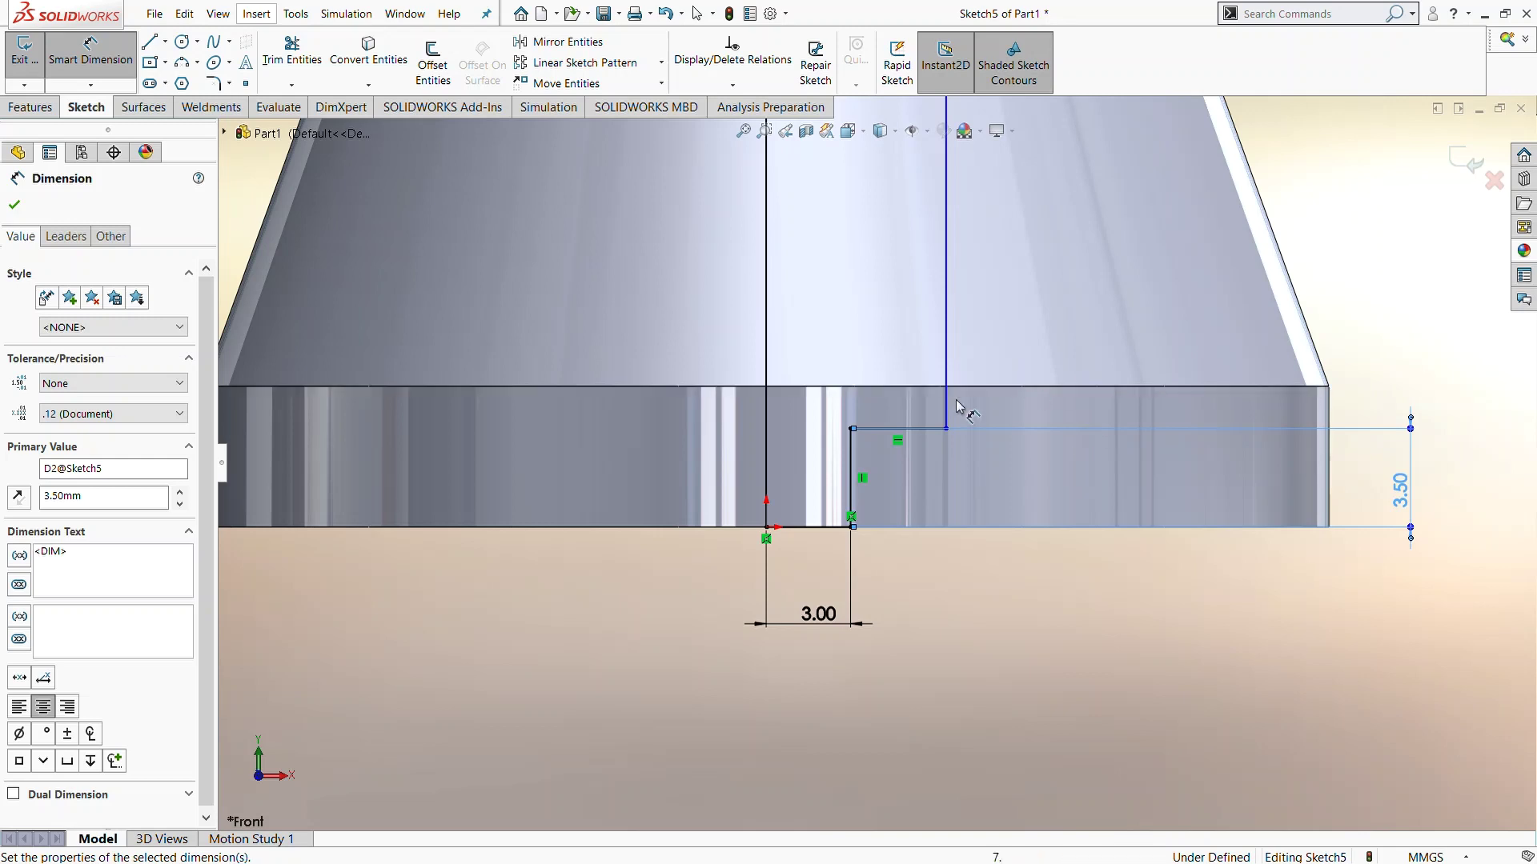
# Step: Set the vertical line spacing to 5 mm and the profile height to 40 mm
pyautogui.click(946, 376)
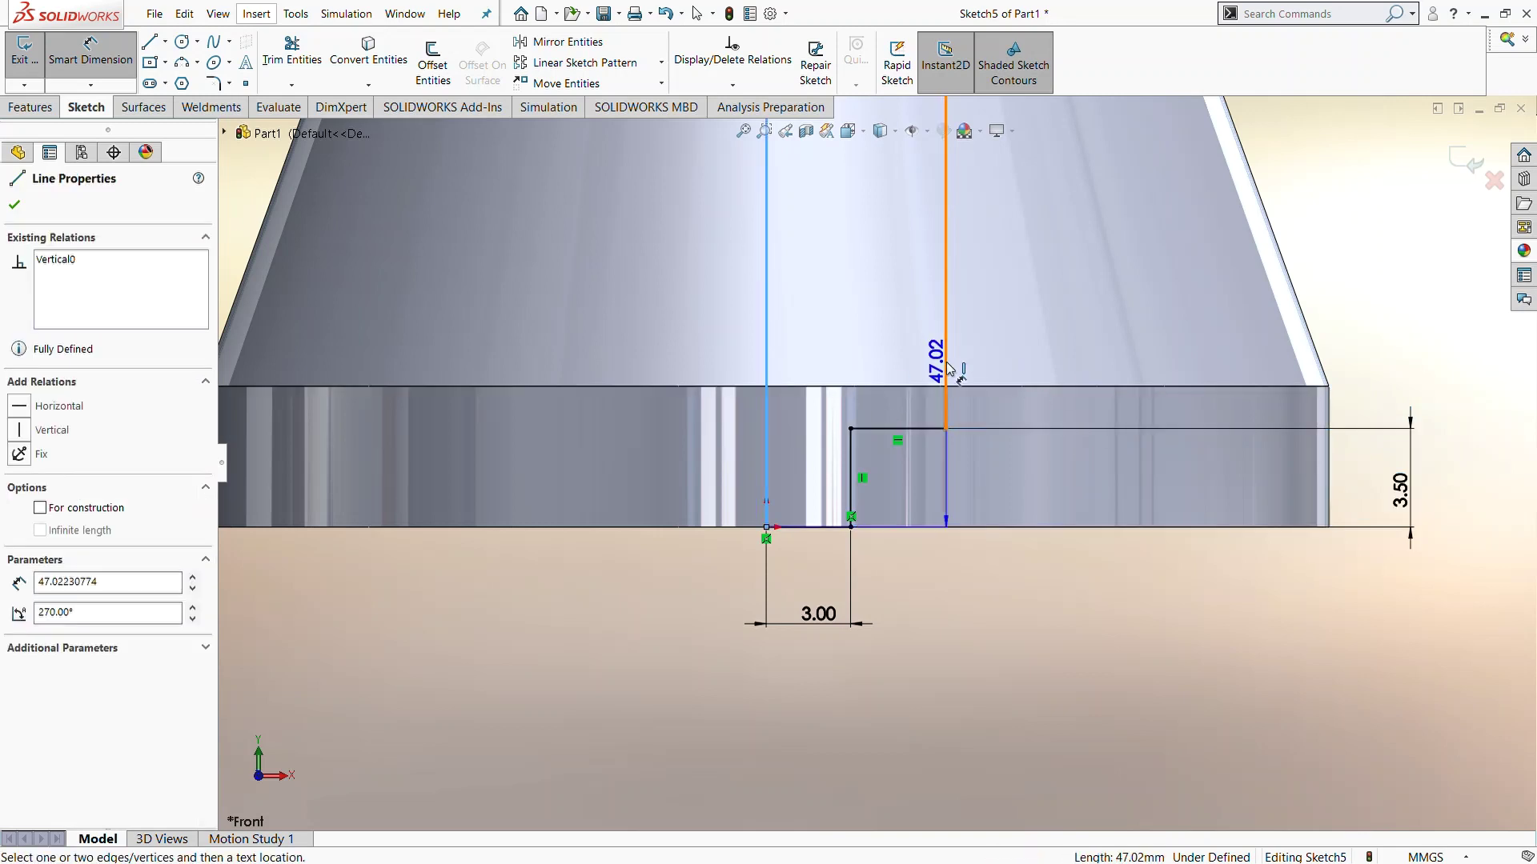
pyautogui.click(1008, 705)
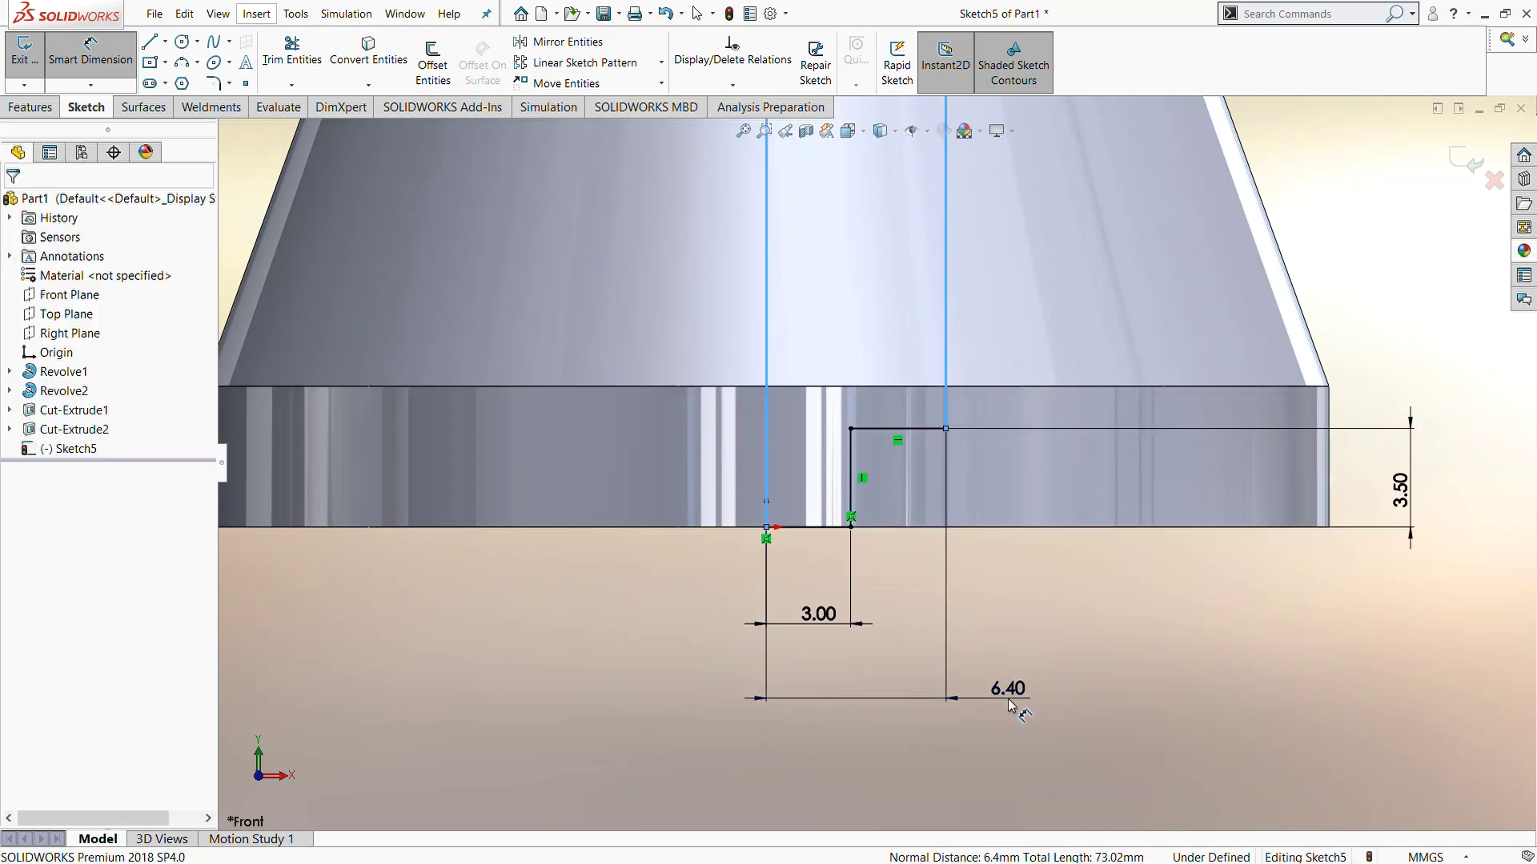
pyautogui.write('5.00mm')
pyautogui.press('Return')
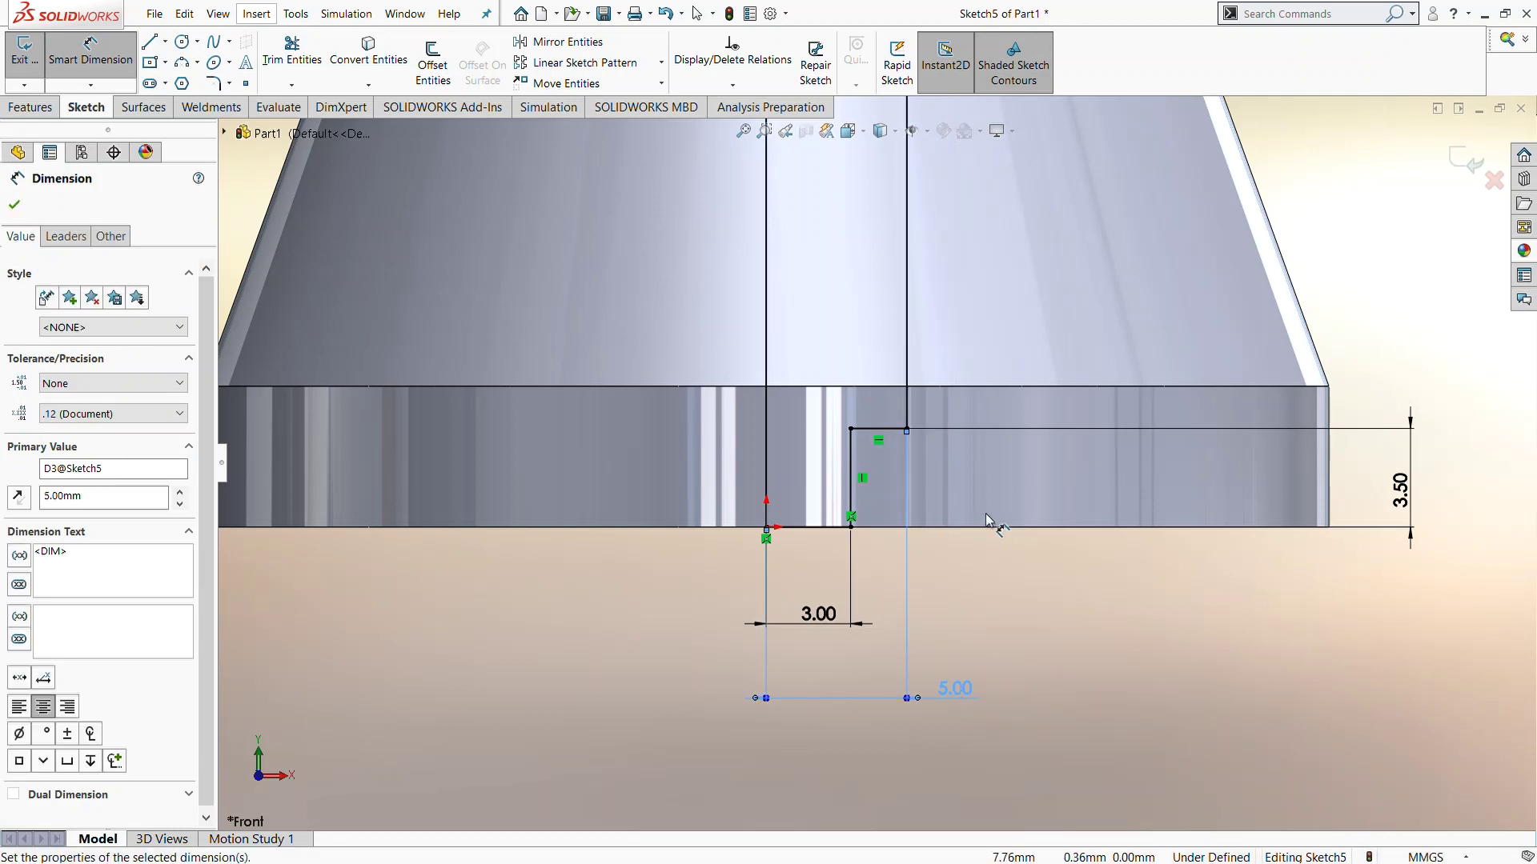
pyautogui.scroll(5, 986, 512)
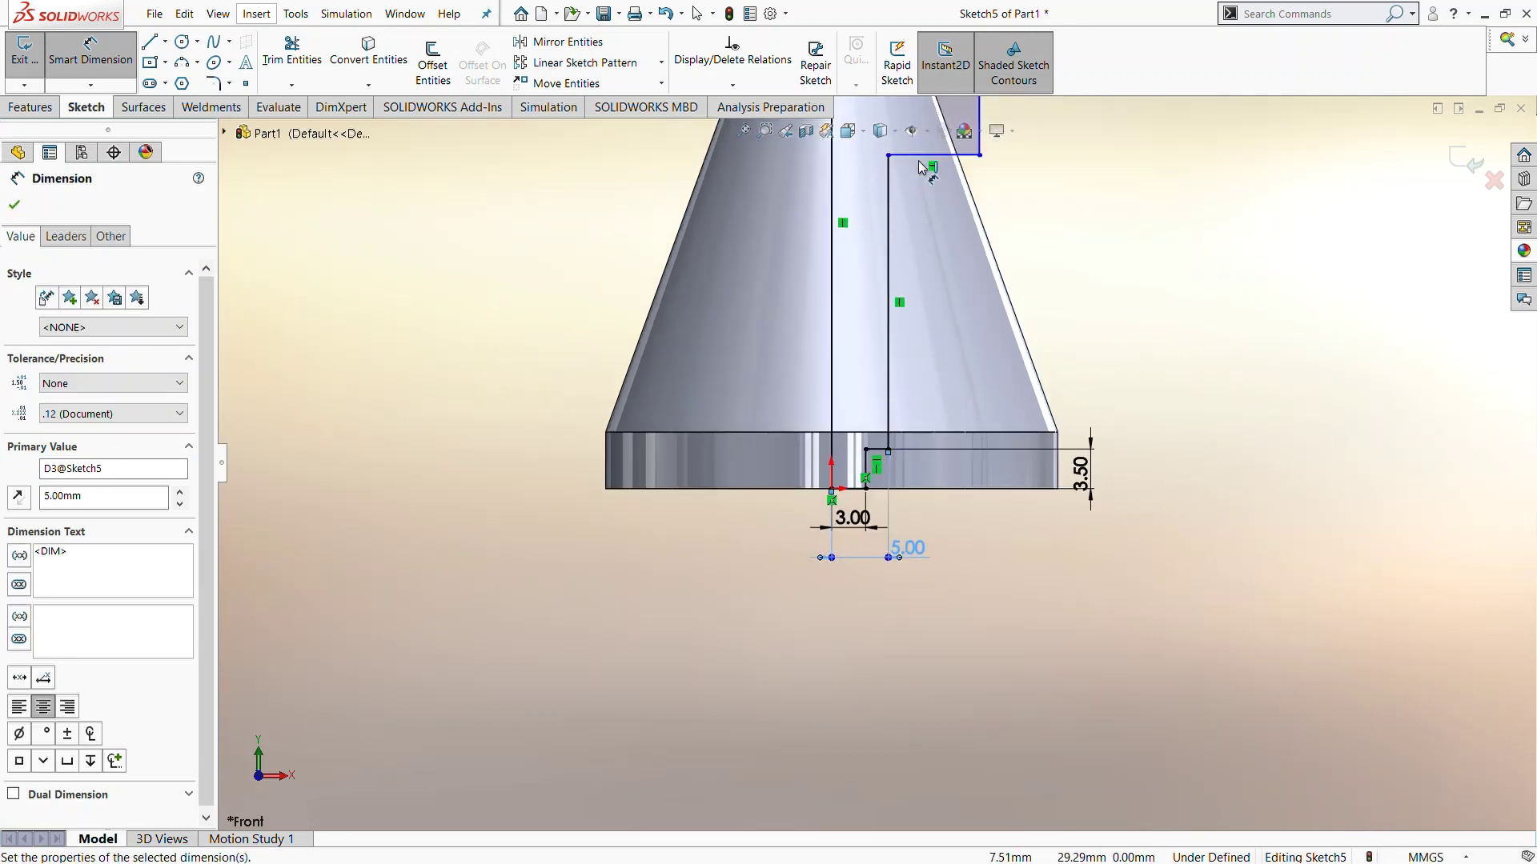
pyautogui.click(929, 155)
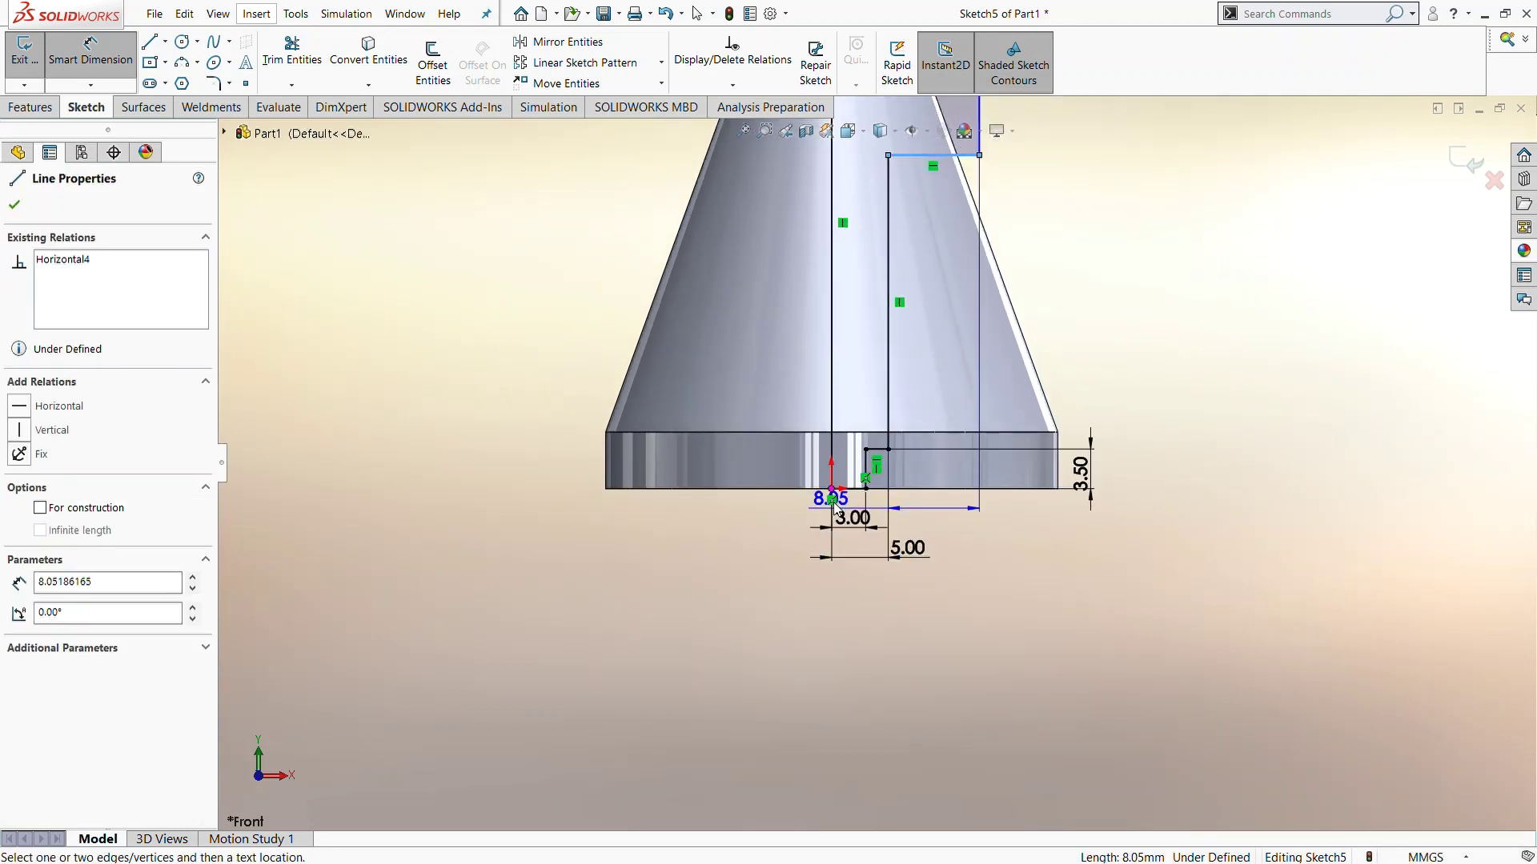
pyautogui.click(839, 490)
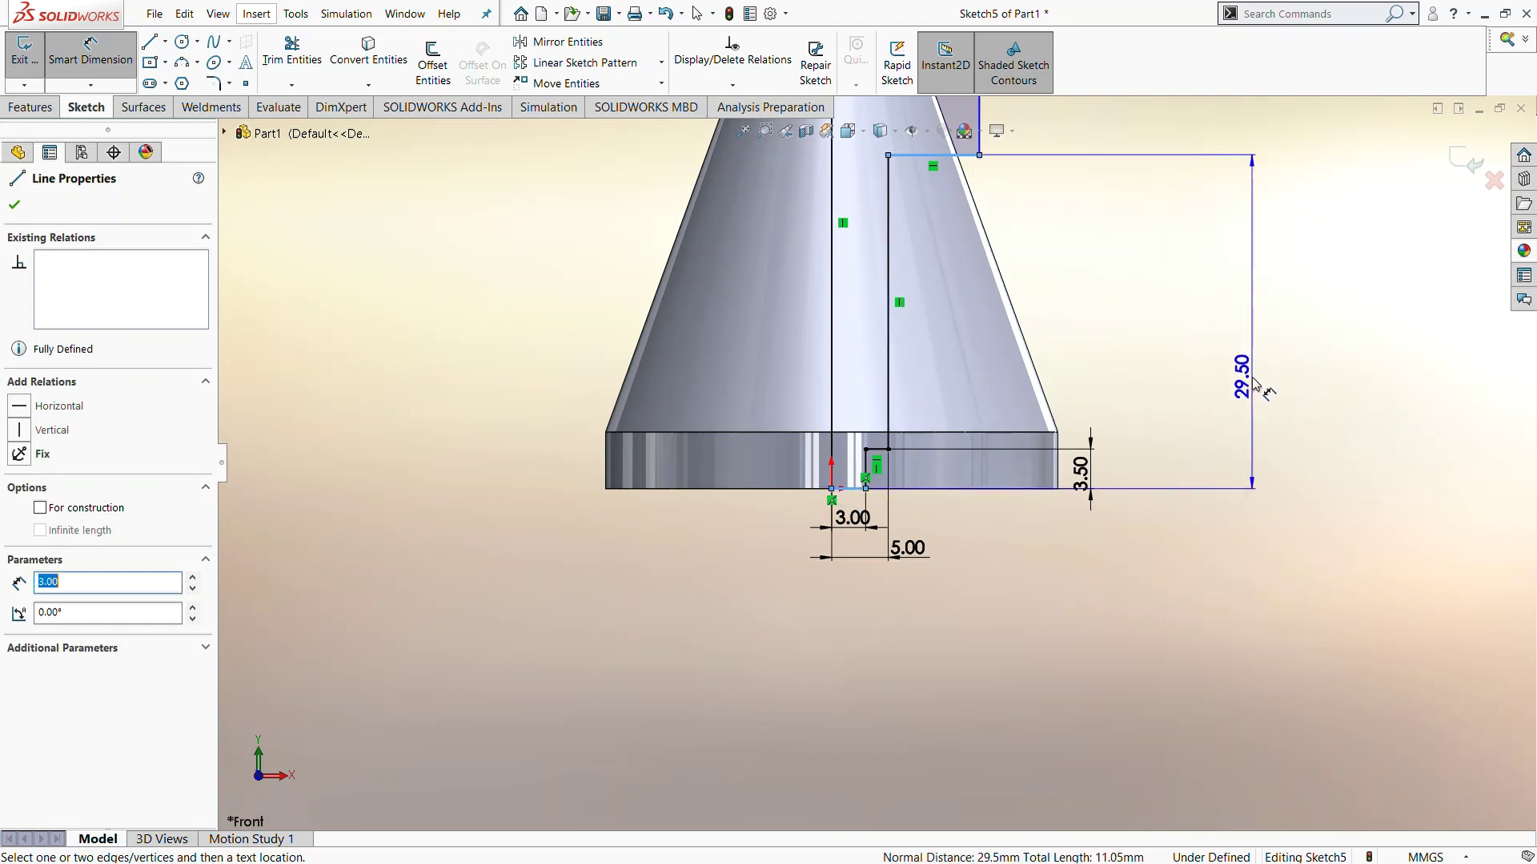
pyautogui.click(1254, 386)
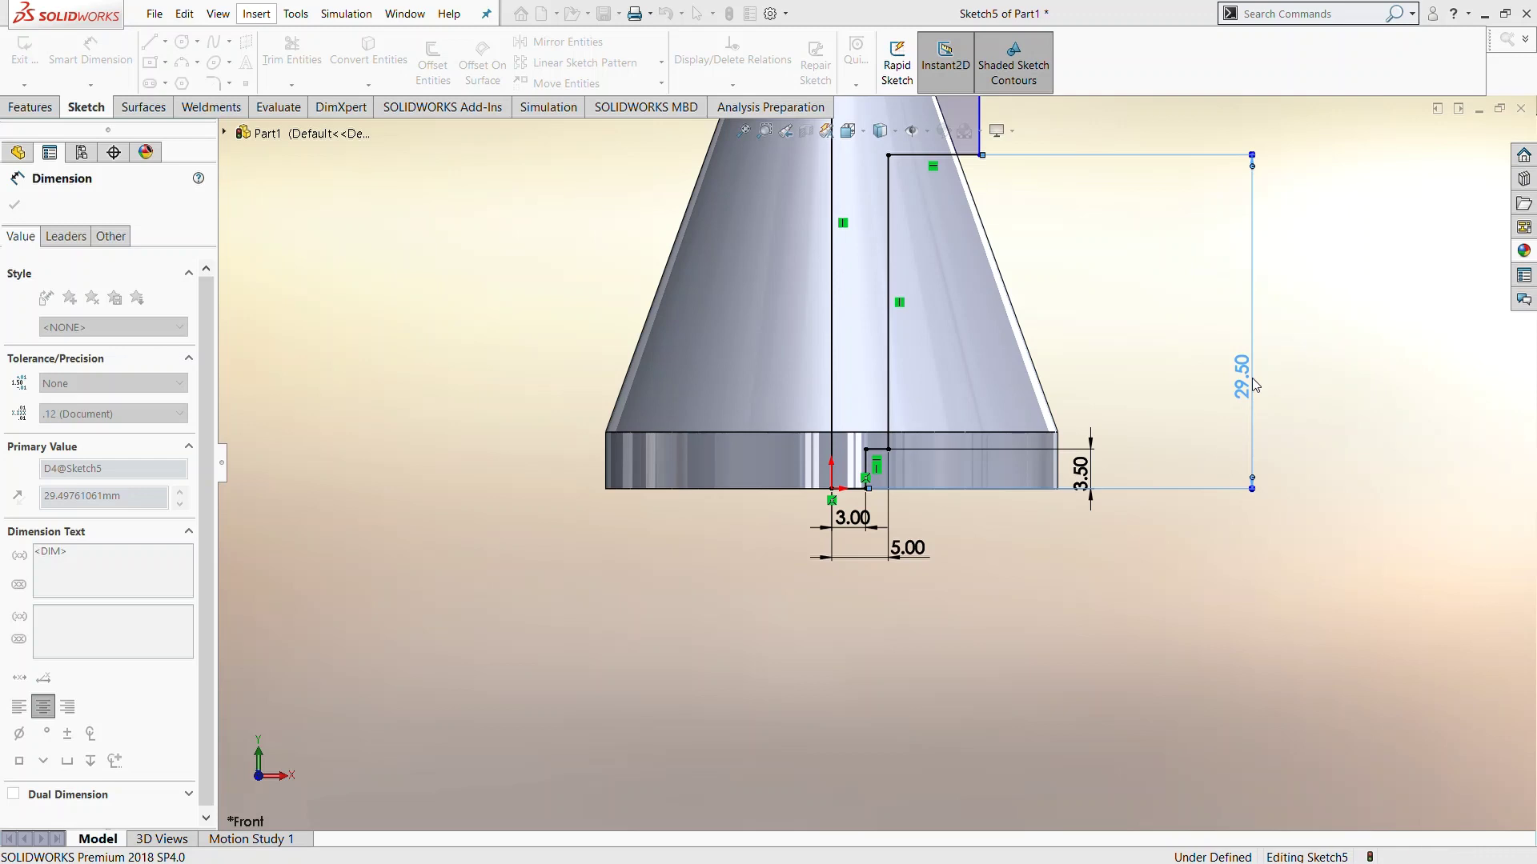
pyautogui.write('40')
pyautogui.press('Return')
# Step: Dimension the right vertical line inside the ring to 10 mm
pyautogui.press('z')
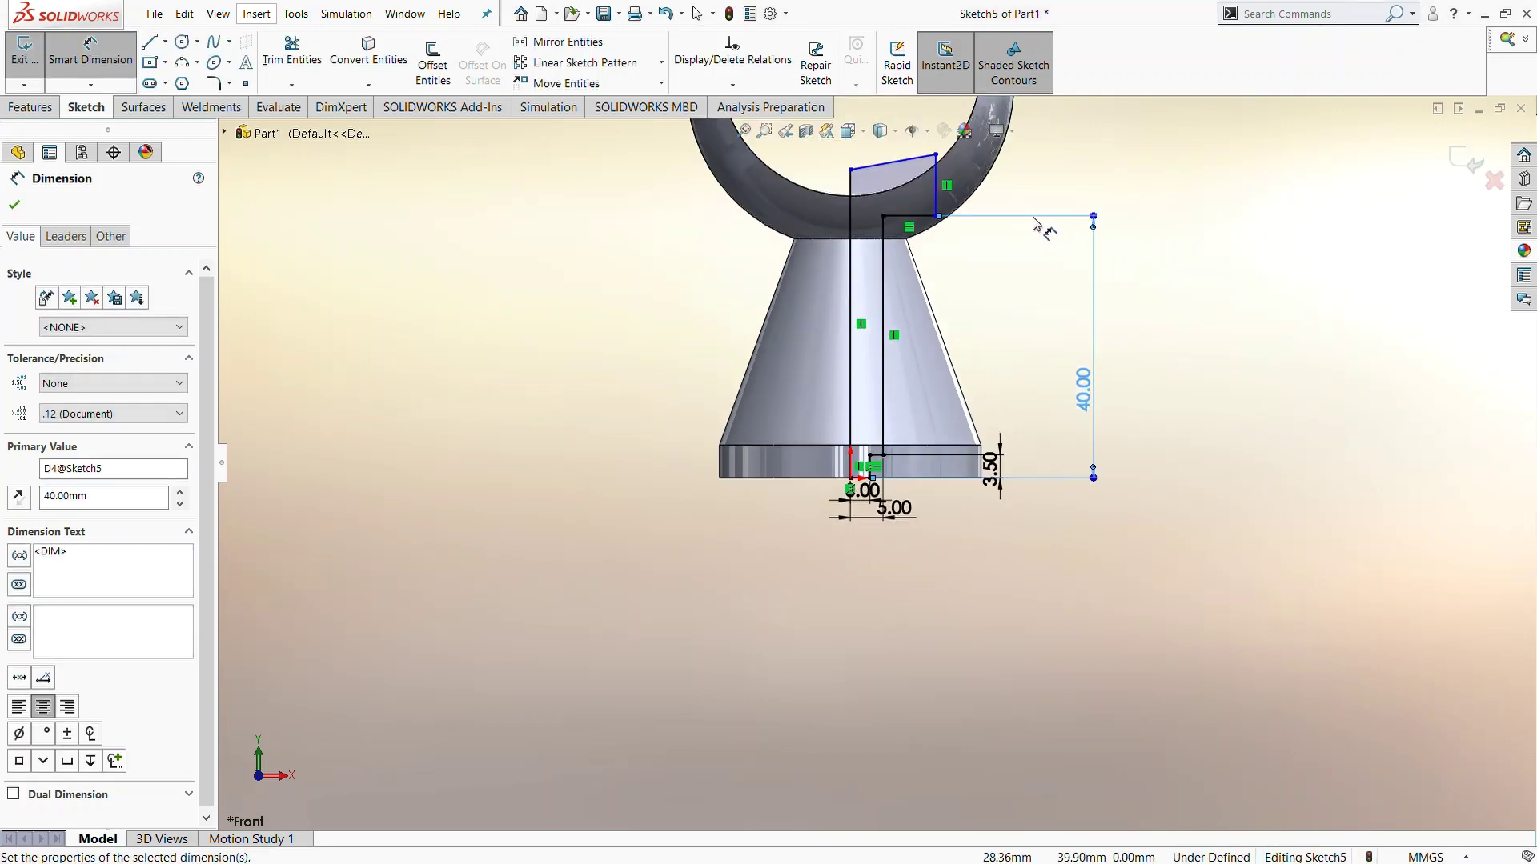
pyautogui.press('z')
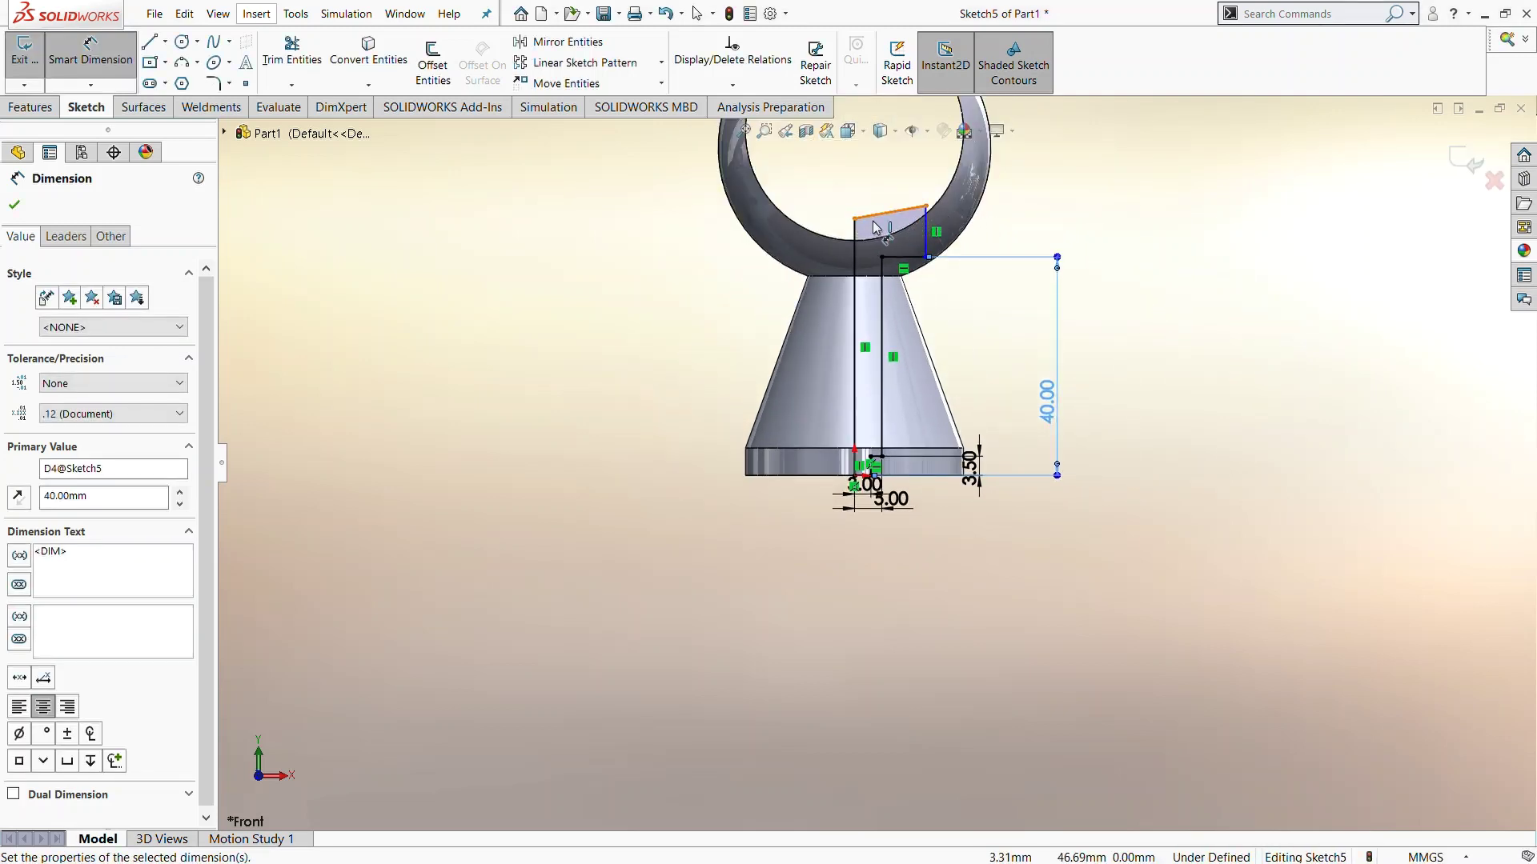
pyautogui.click(926, 240)
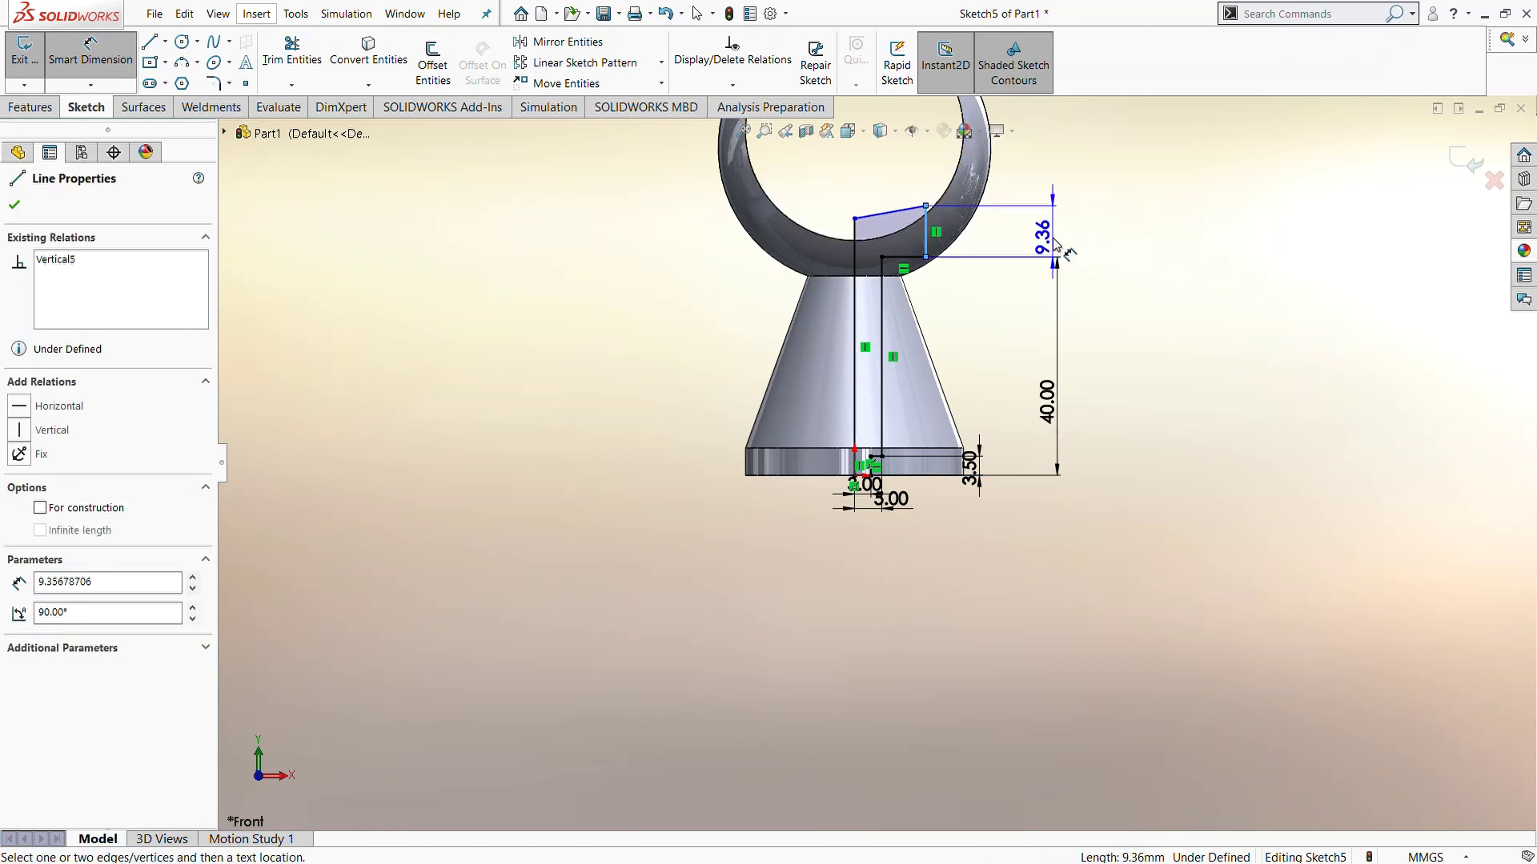
pyautogui.click(1053, 244)
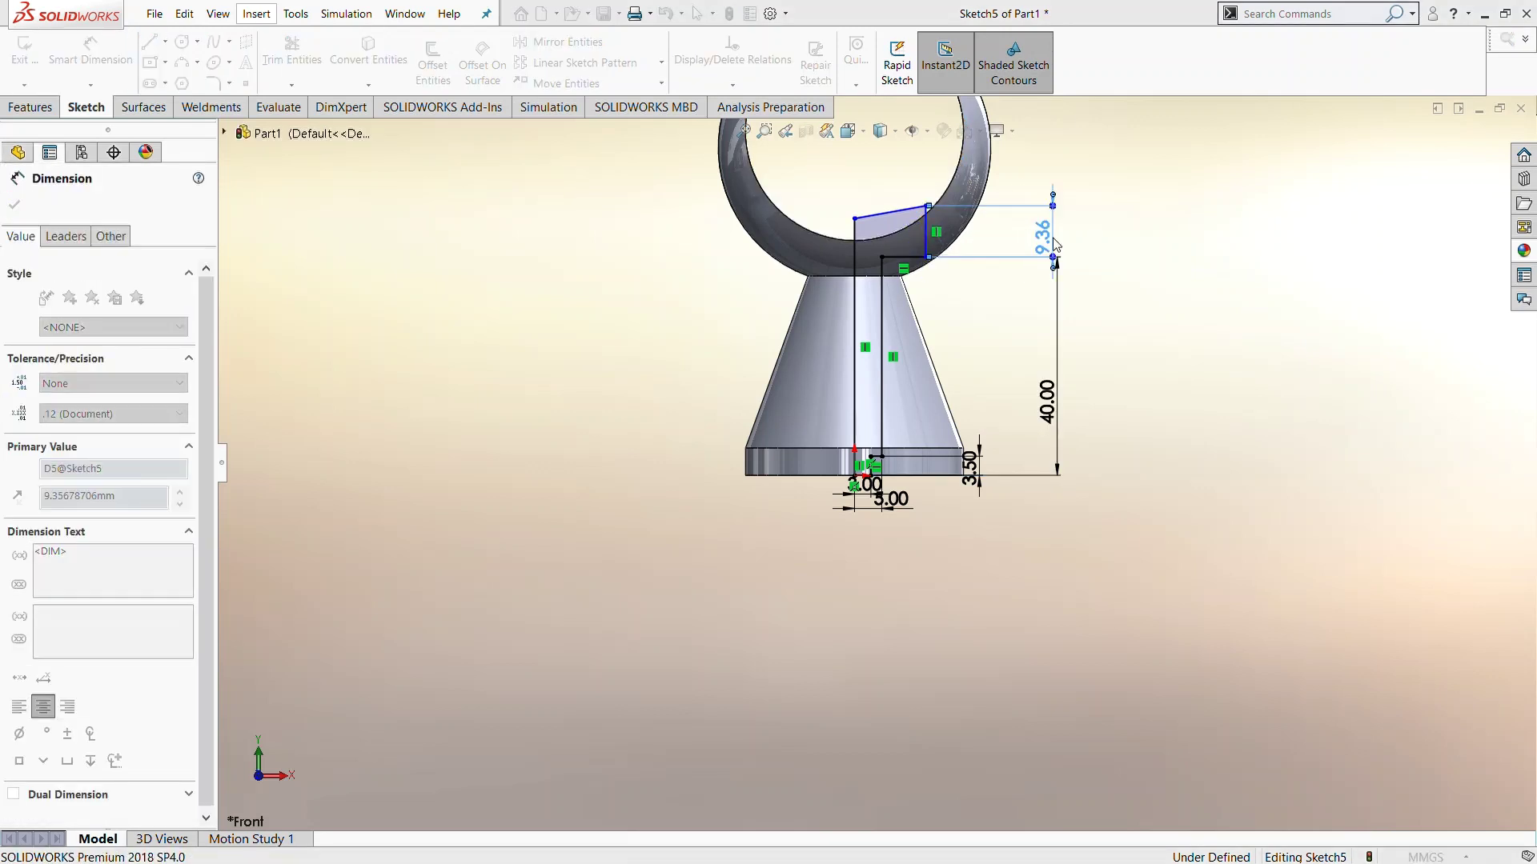
pyautogui.write('10')
pyautogui.press('Return')
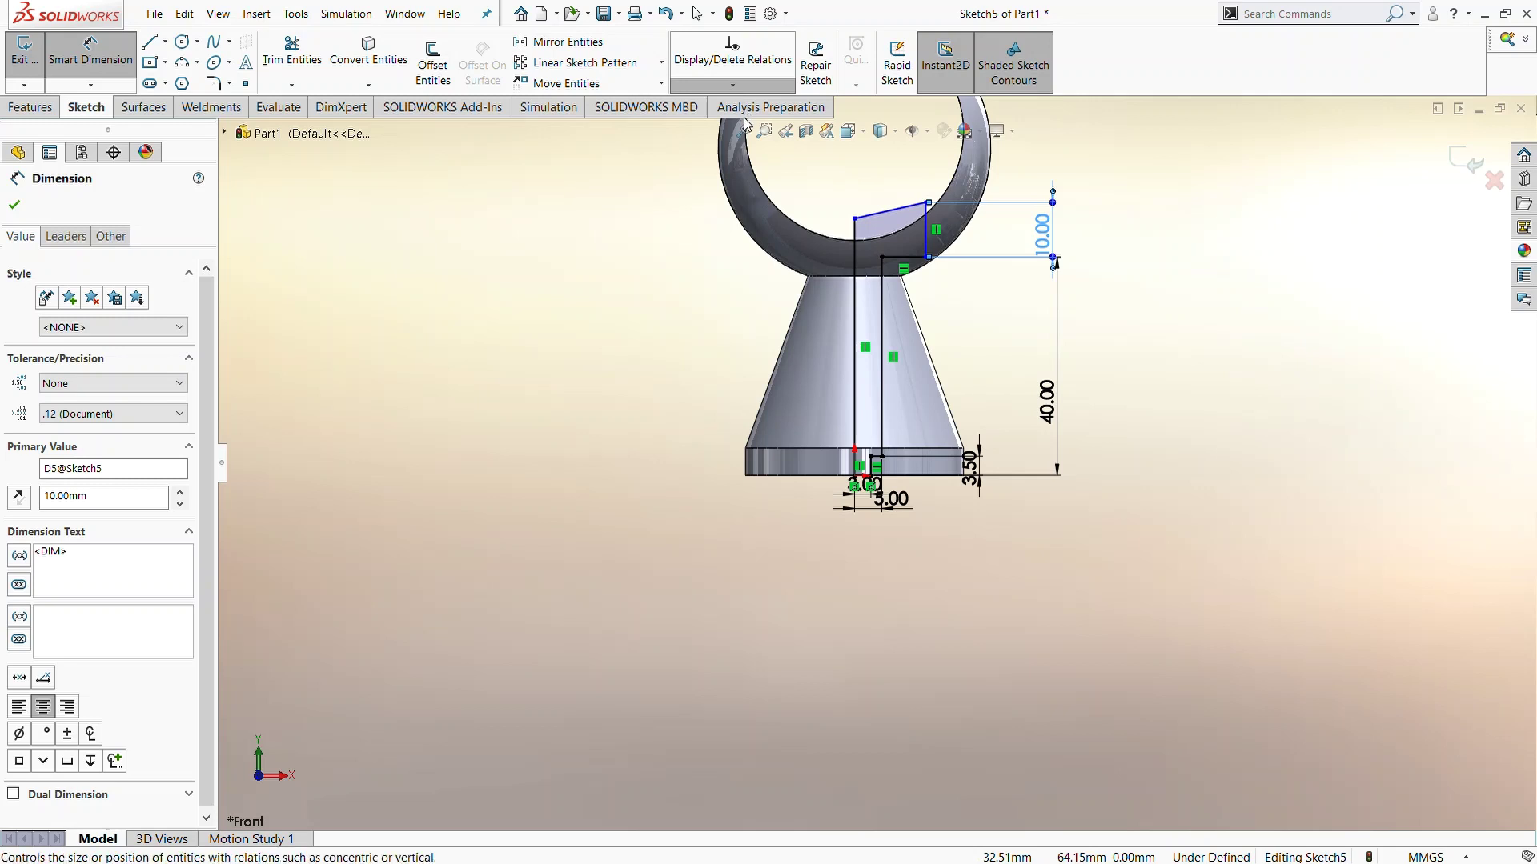
# Step: Make the profile's slanted top line horizontal
pyautogui.keyDown('ctrl'); pyautogui.click(870, 243); pyautogui.keyUp('ctrl')
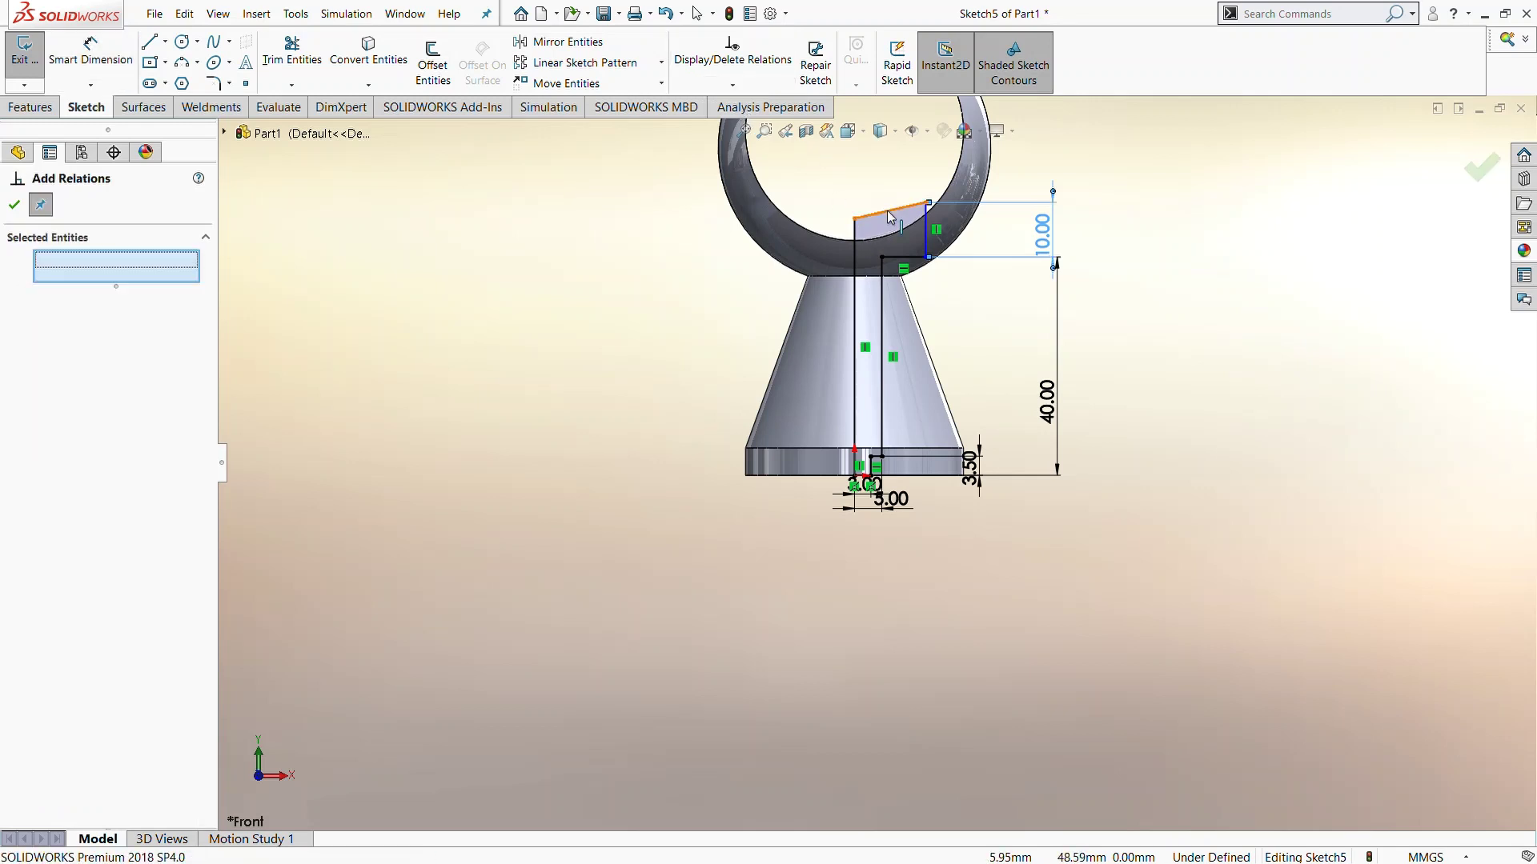
pyautogui.click(19, 497)
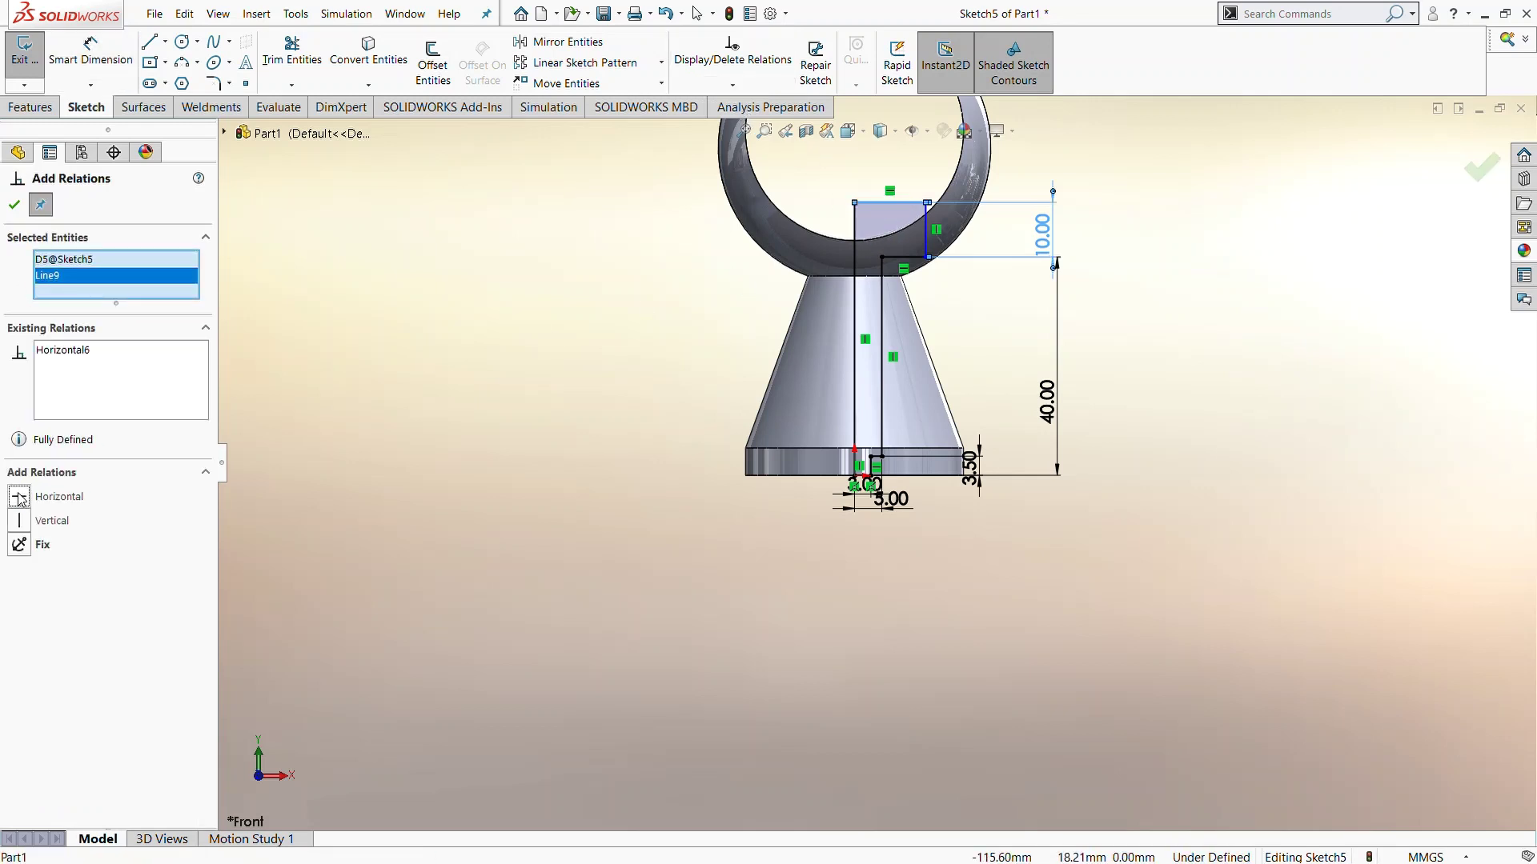
pyautogui.click(13, 204)
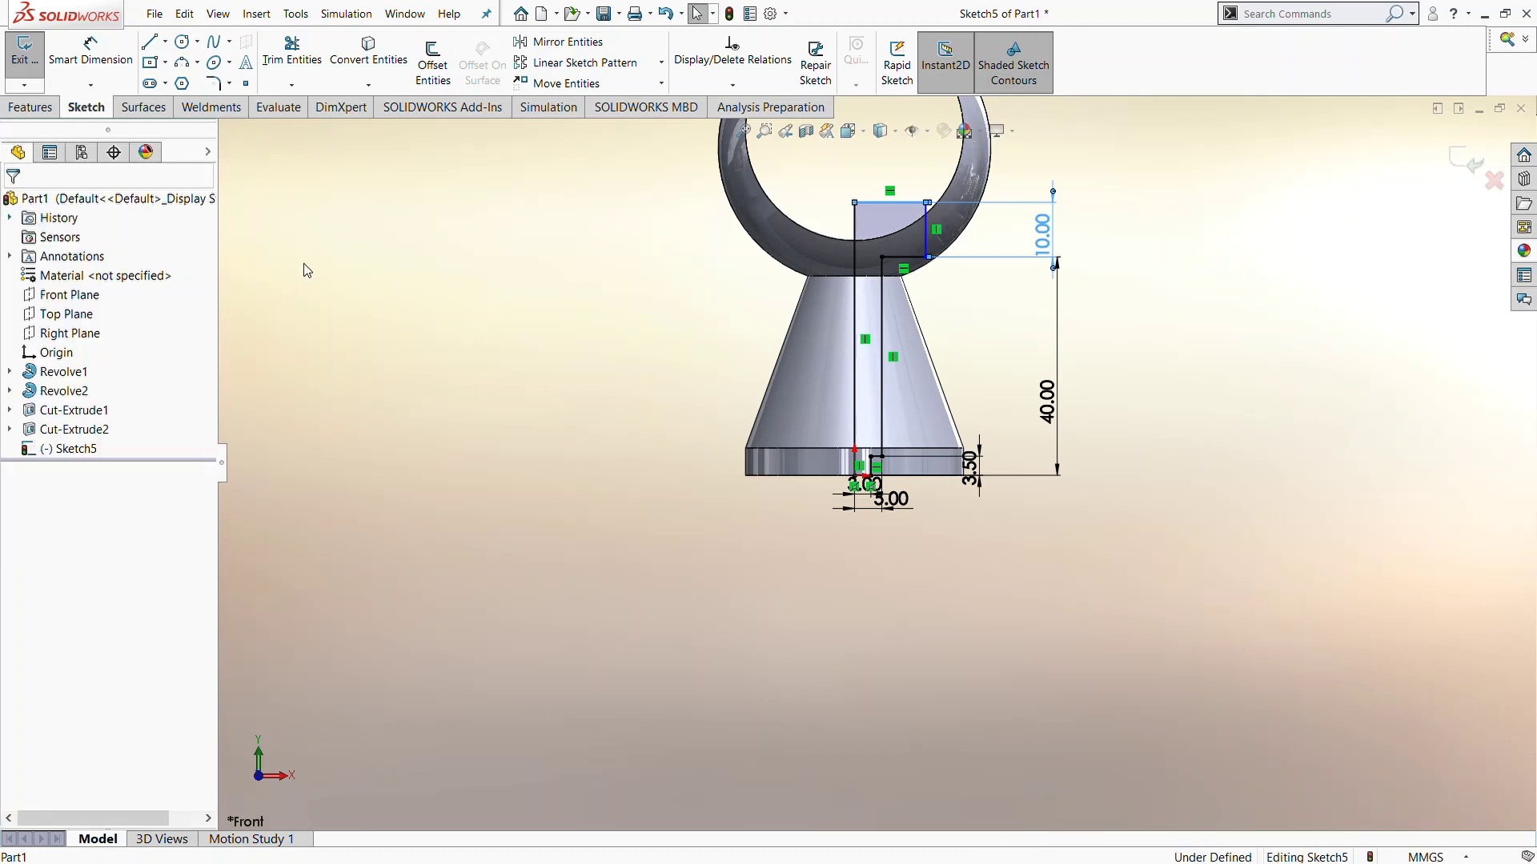
pyautogui.press('z')
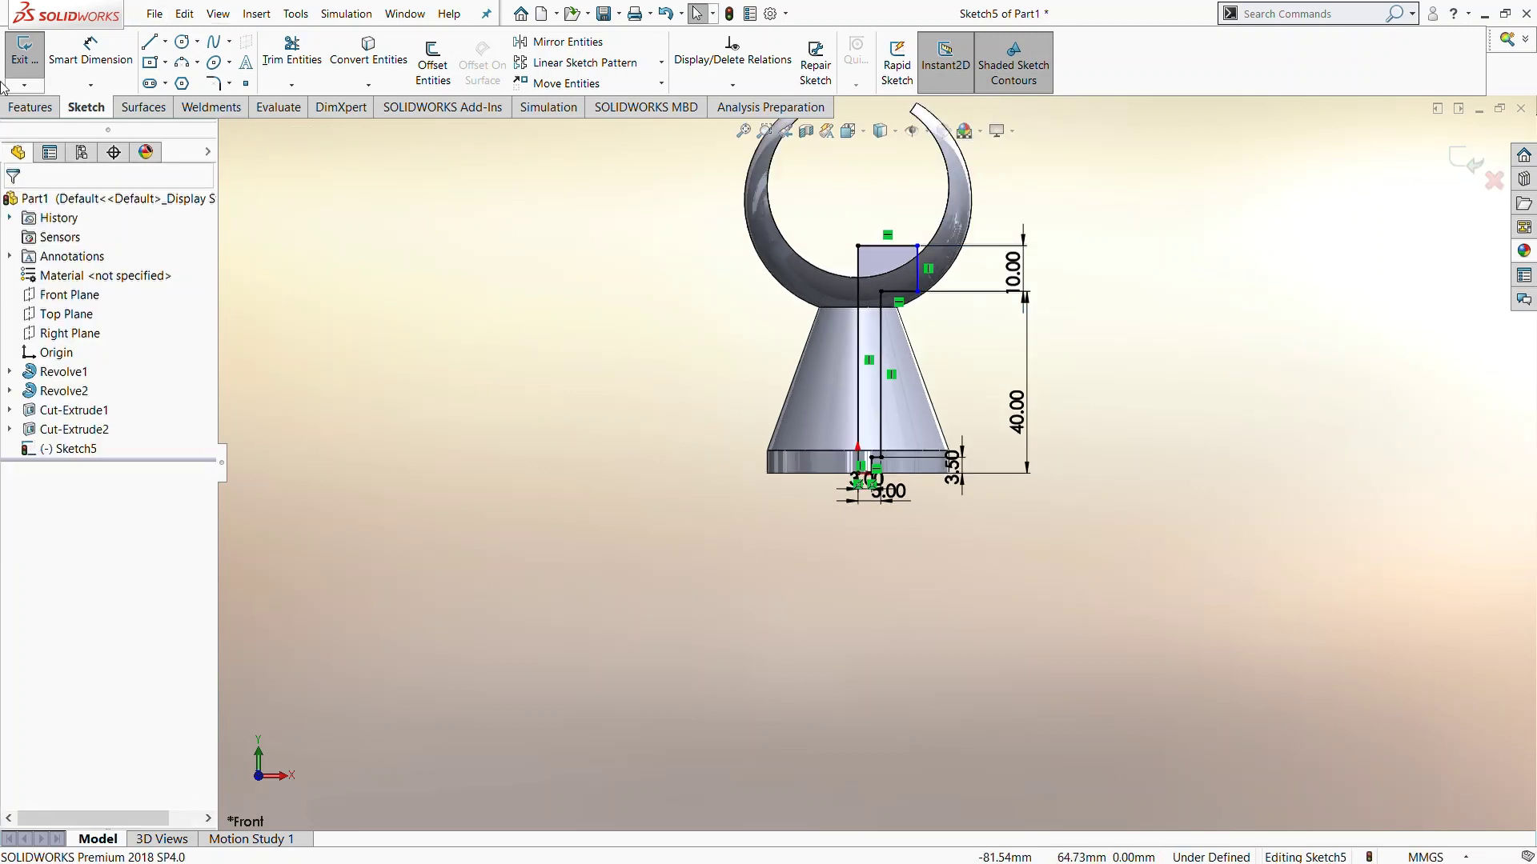
pyautogui.click(29, 107)
# Step: Revolve-cut the profile 360° around centre line Line1 to hollow the stand's core
pyautogui.click(404, 70)
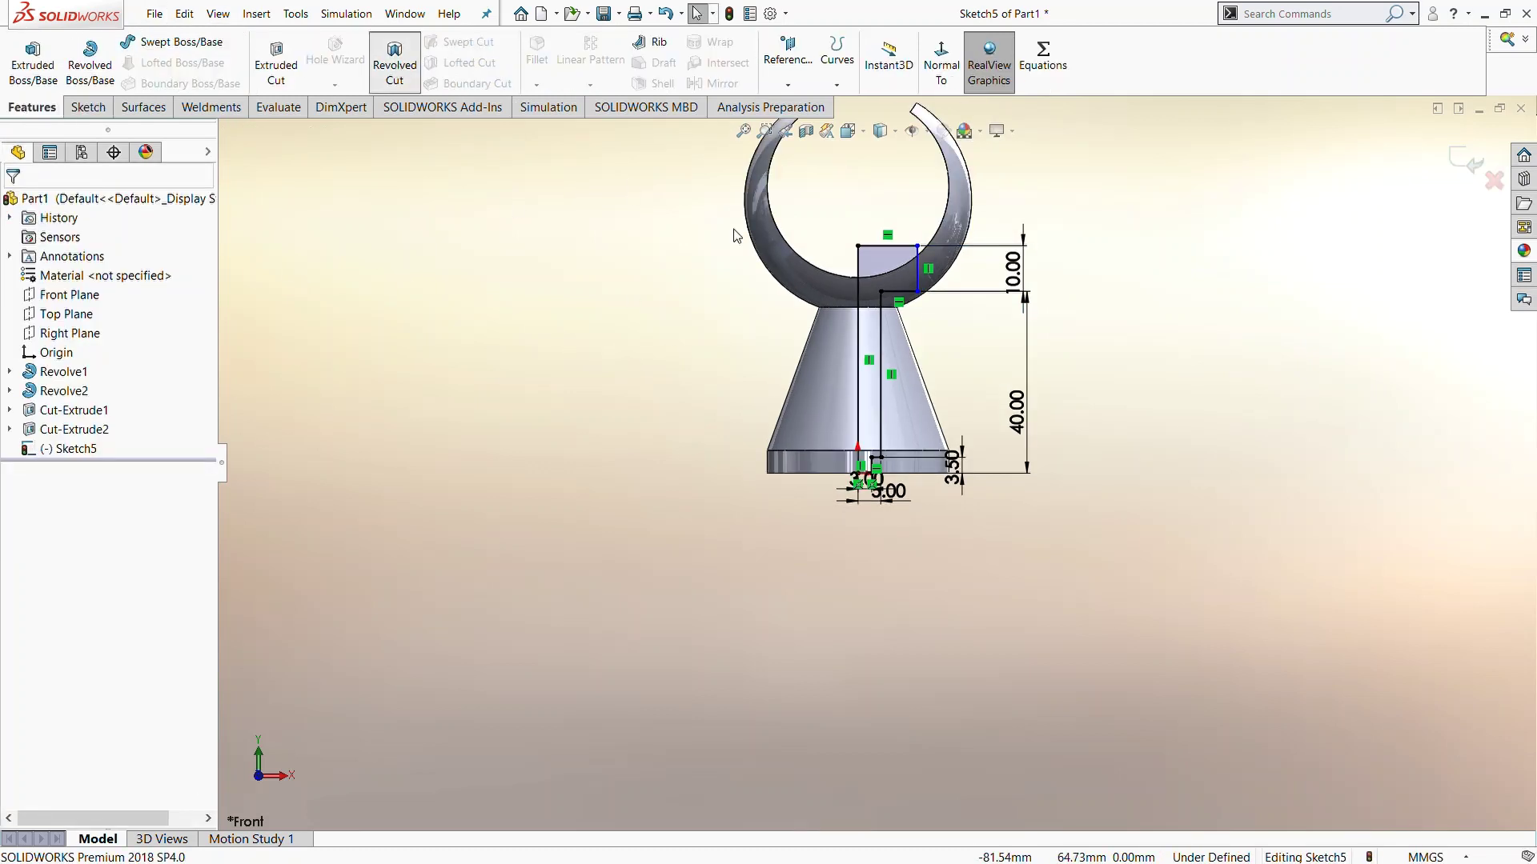
pyautogui.click(856, 339)
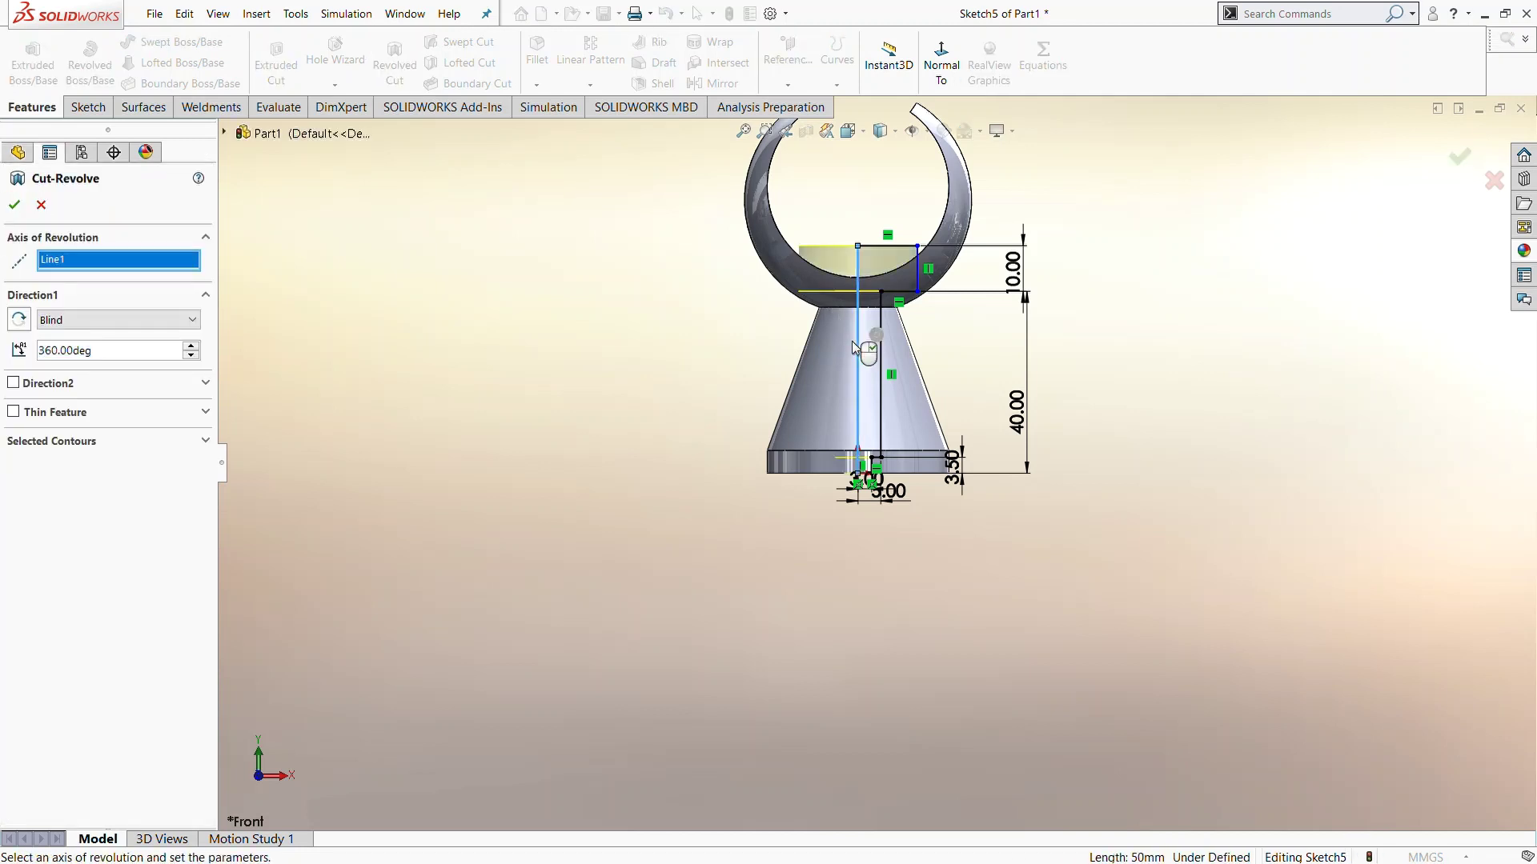
pyautogui.click(15, 205)
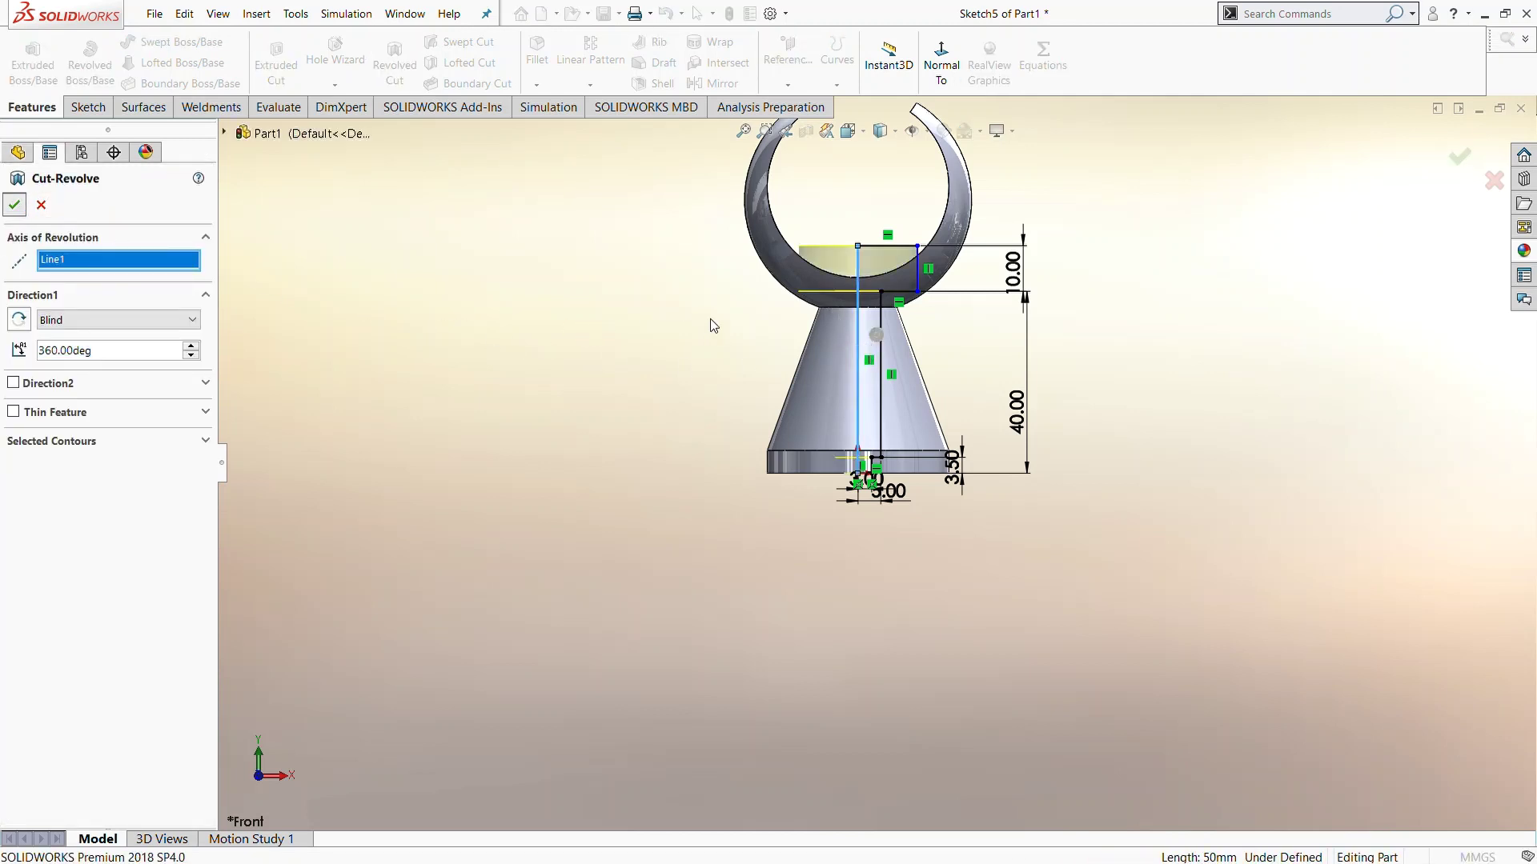
pyautogui.moveTo(688, 380); pyautogui.dragTo(669, 371, button='middle')
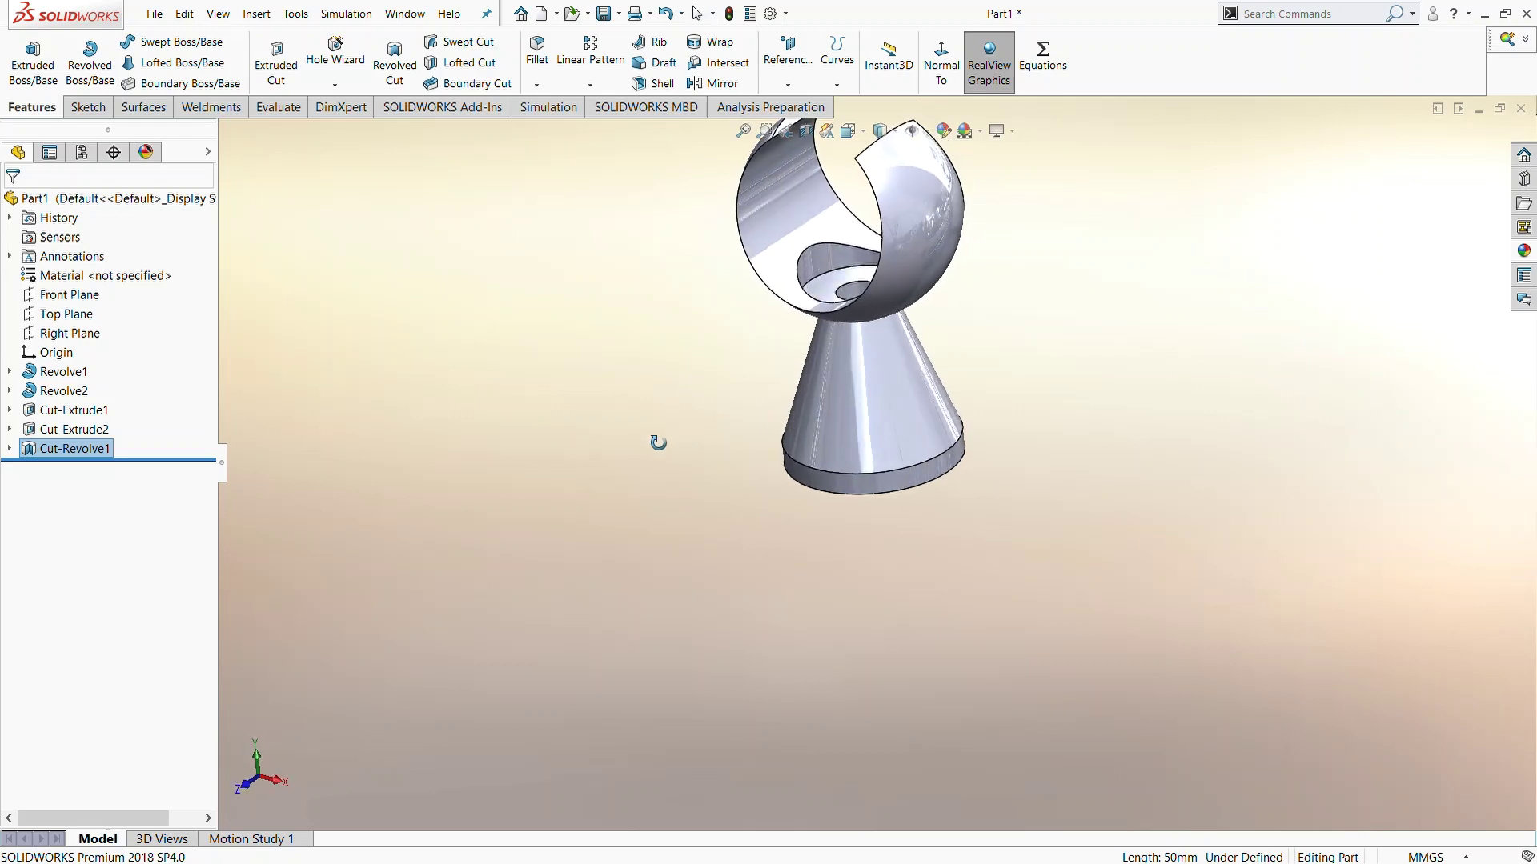
# Step: Fillet both crescent tip edges and the sphere-to-cone neck at 3 mm
pyautogui.click(537, 50)
pyautogui.scroll(-3, 816, 240)
pyautogui.scroll(-1, 906, 248)
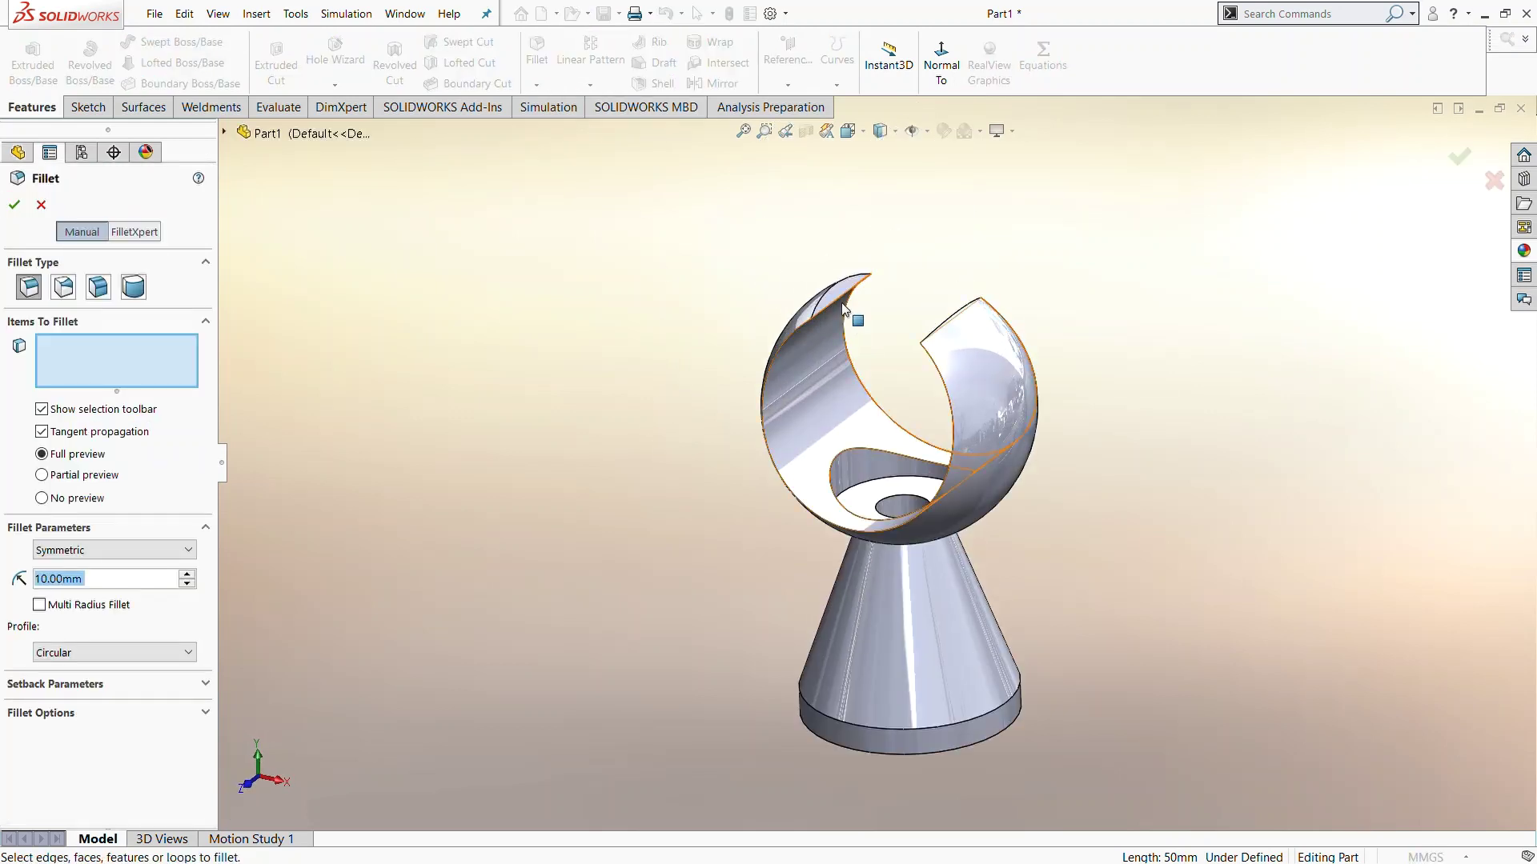
pyautogui.click(839, 303)
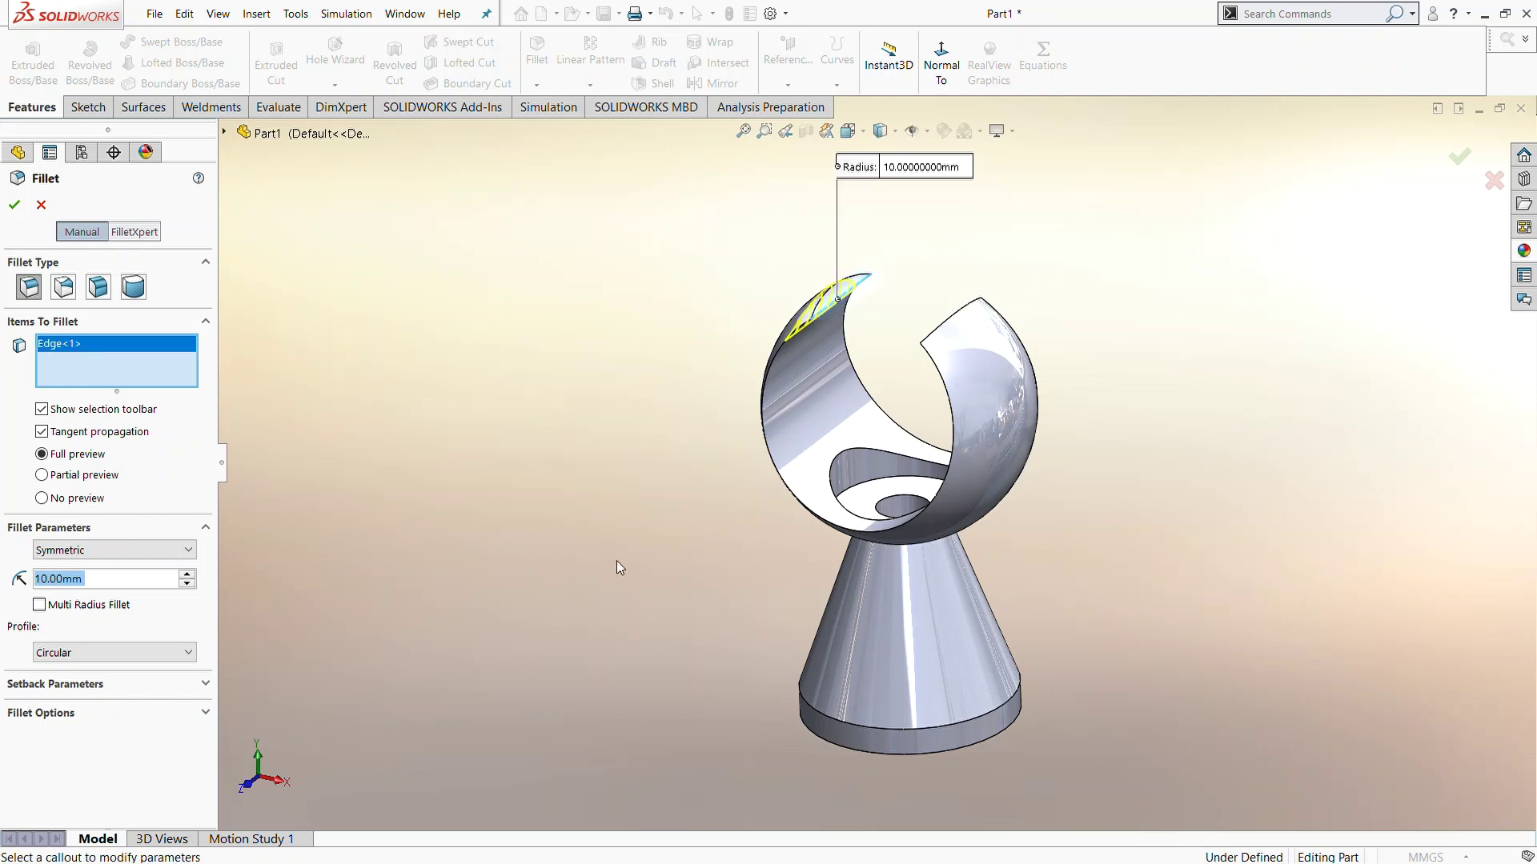
pyautogui.write('3')
pyautogui.press('Return')
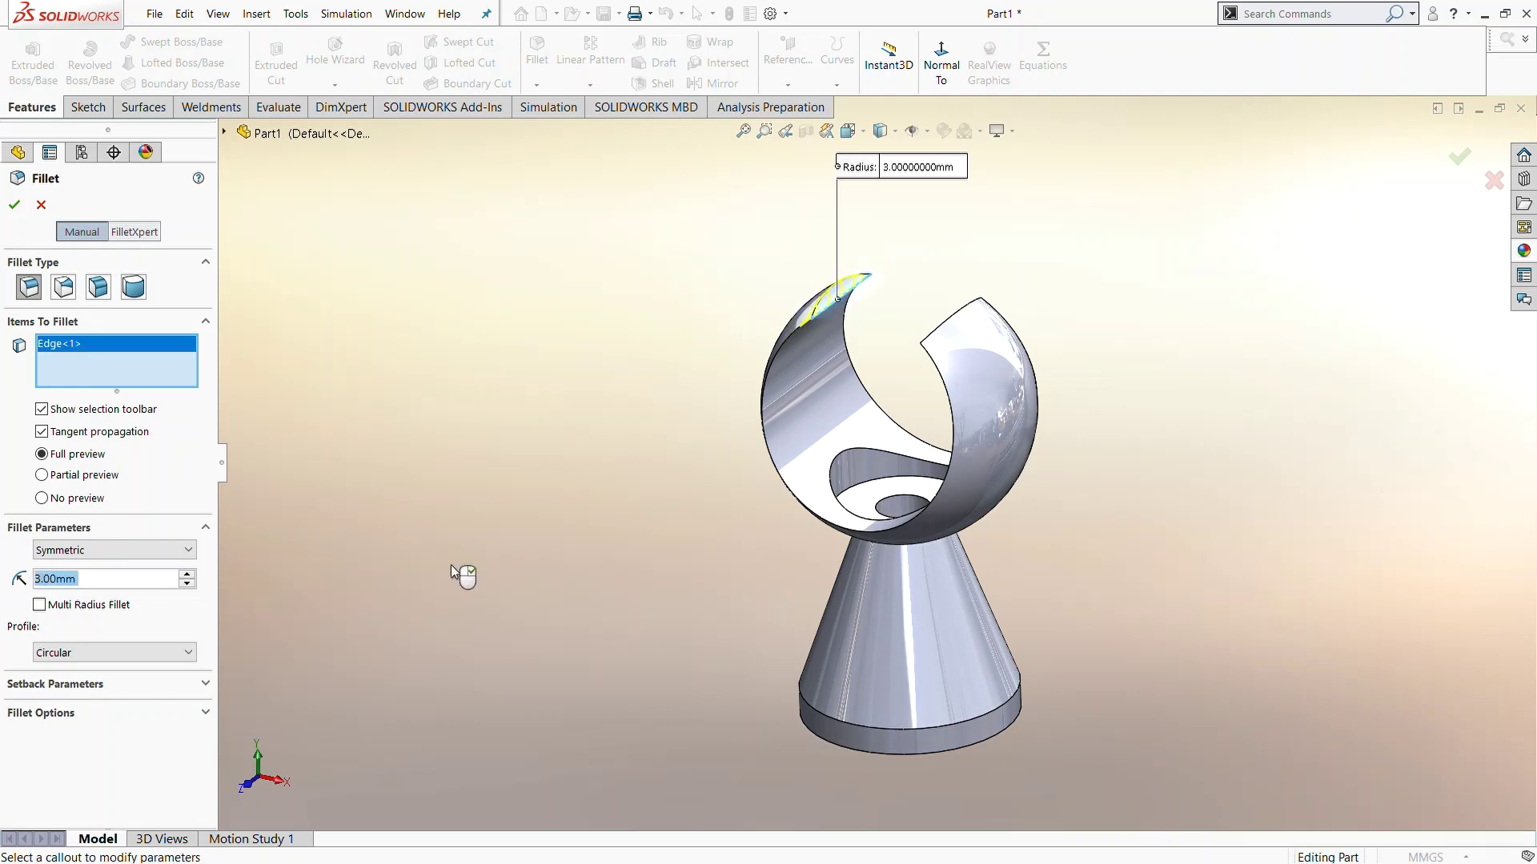
pyautogui.moveTo(519, 565)
pyautogui.mouseDown(button='middle')
pyautogui.moveTo(635, 491)
pyautogui.moveTo(813, 508)
pyautogui.mouseUp(button='middle')
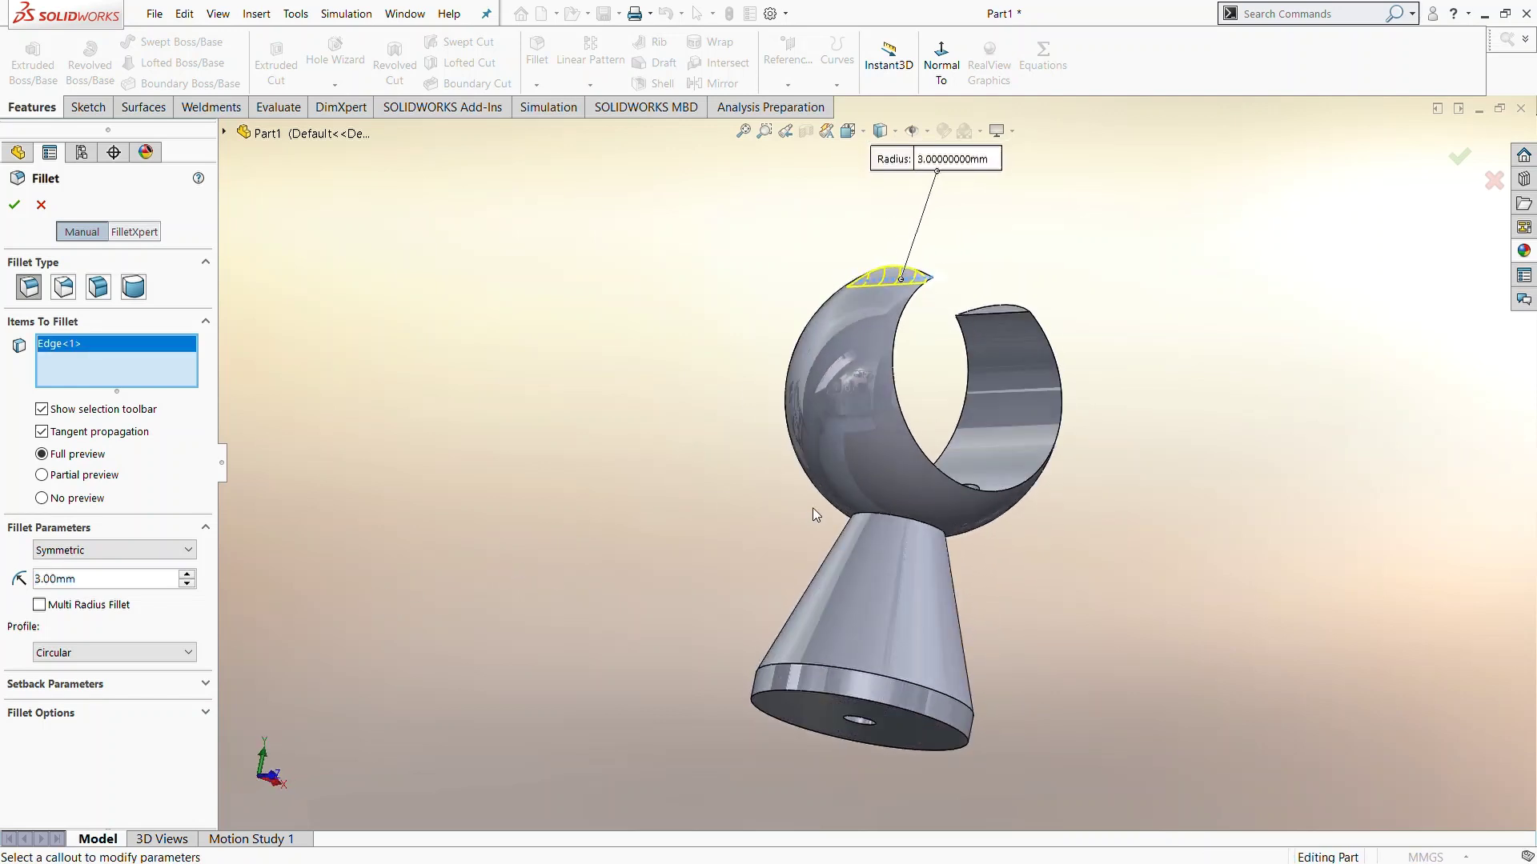
pyautogui.click(900, 520)
pyautogui.click(1006, 311)
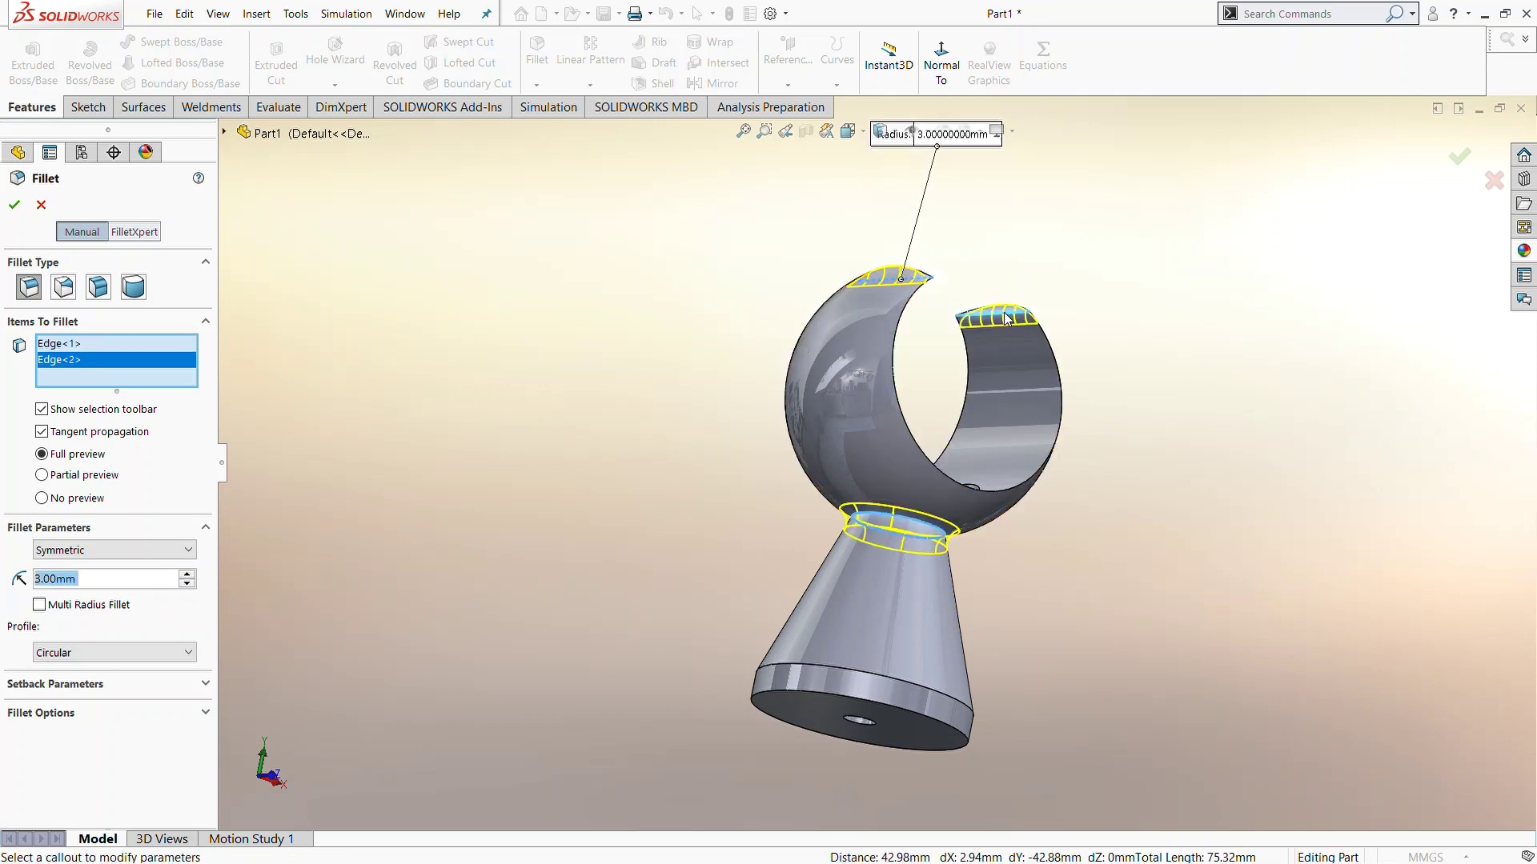
pyautogui.click(16, 206)
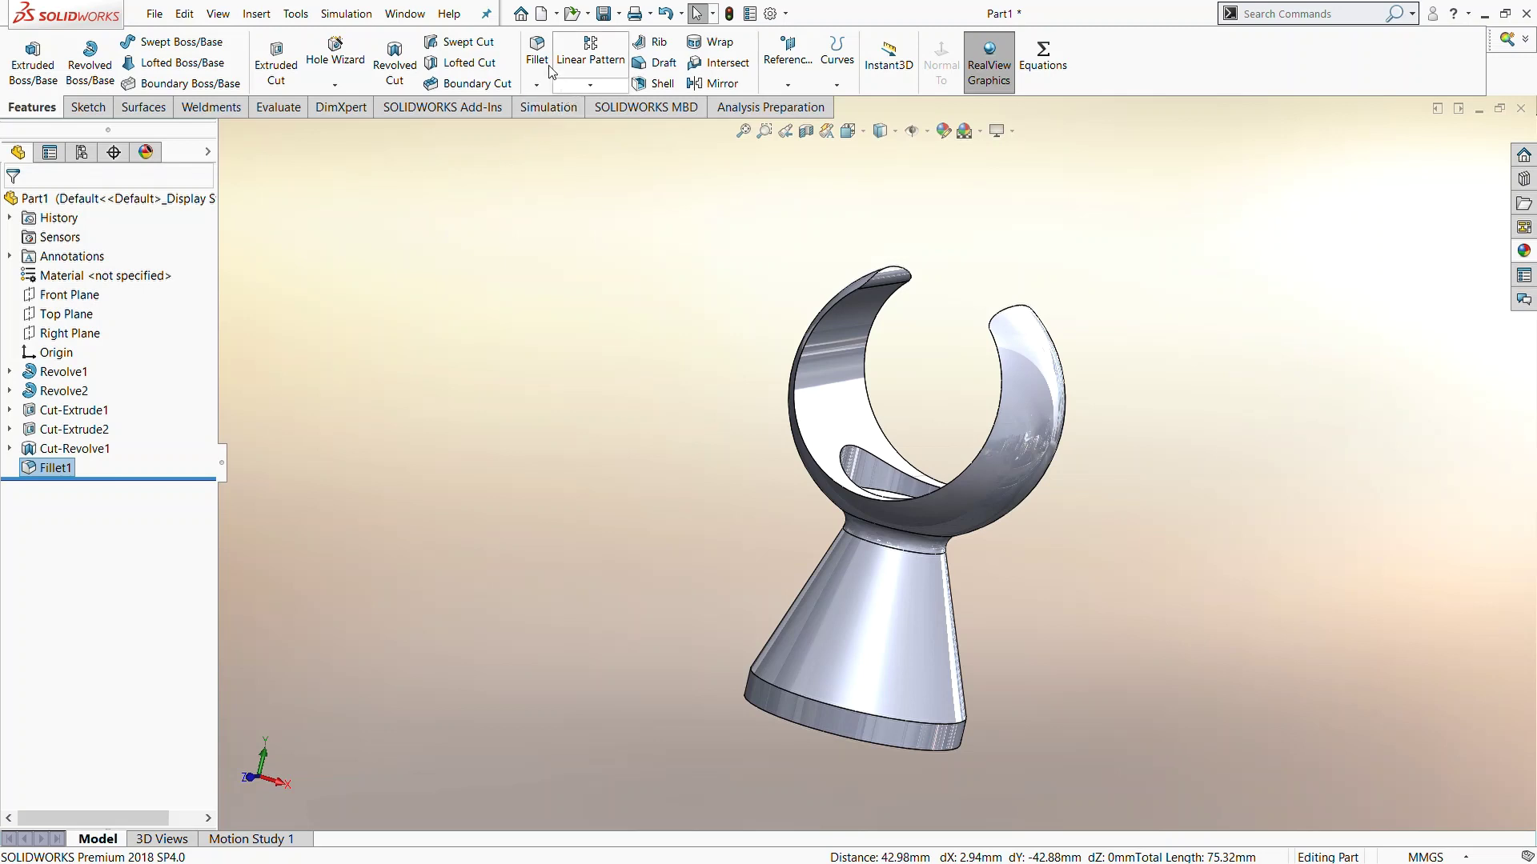
pyautogui.click(547, 70)
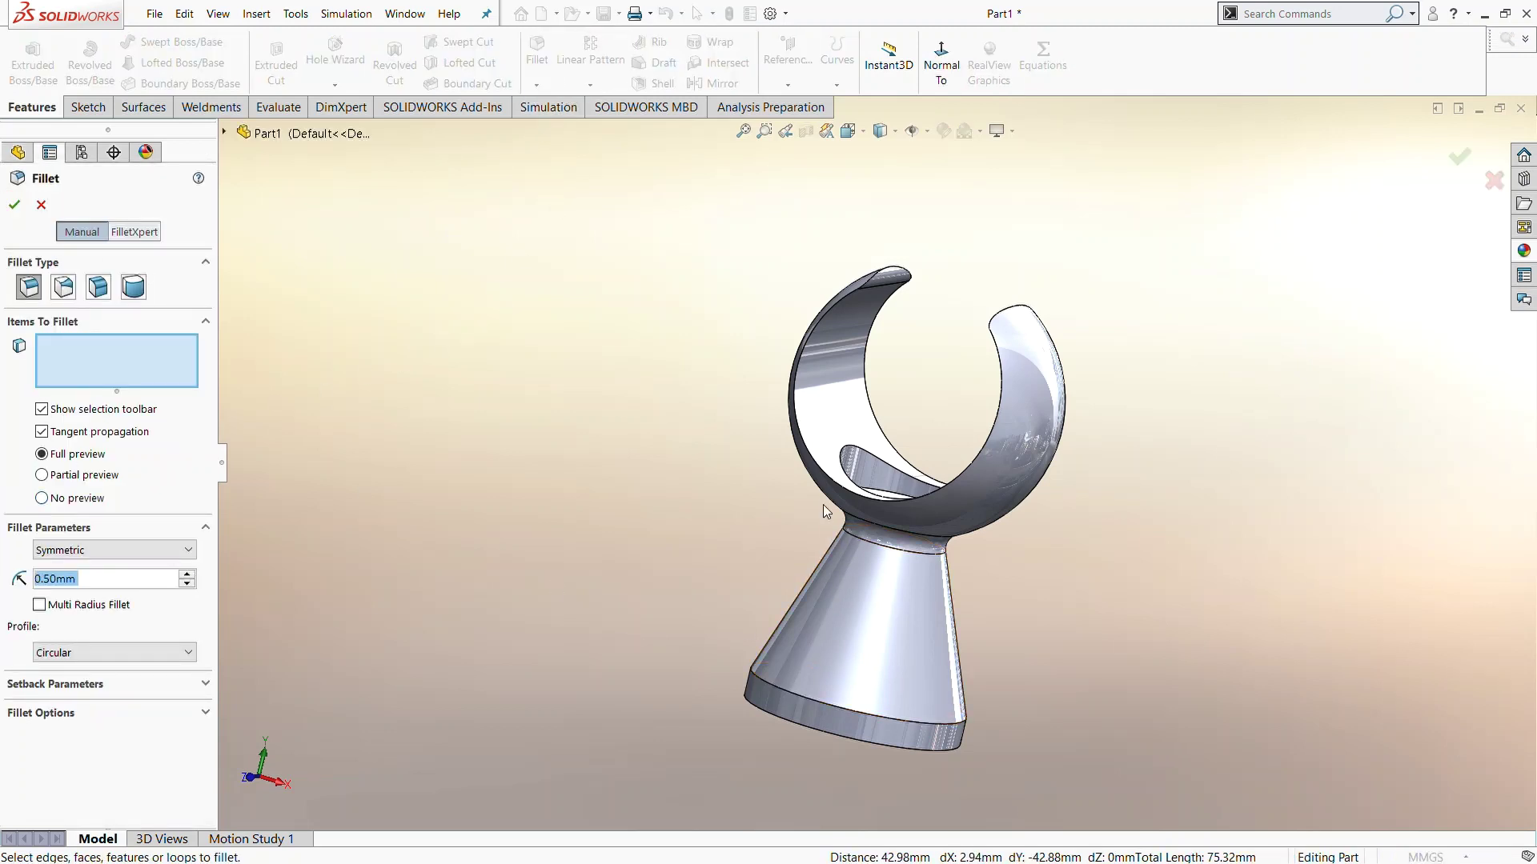
# Step: Fillet the open sphere's cut rim edges at 0.5 mm
pyautogui.click(894, 447)
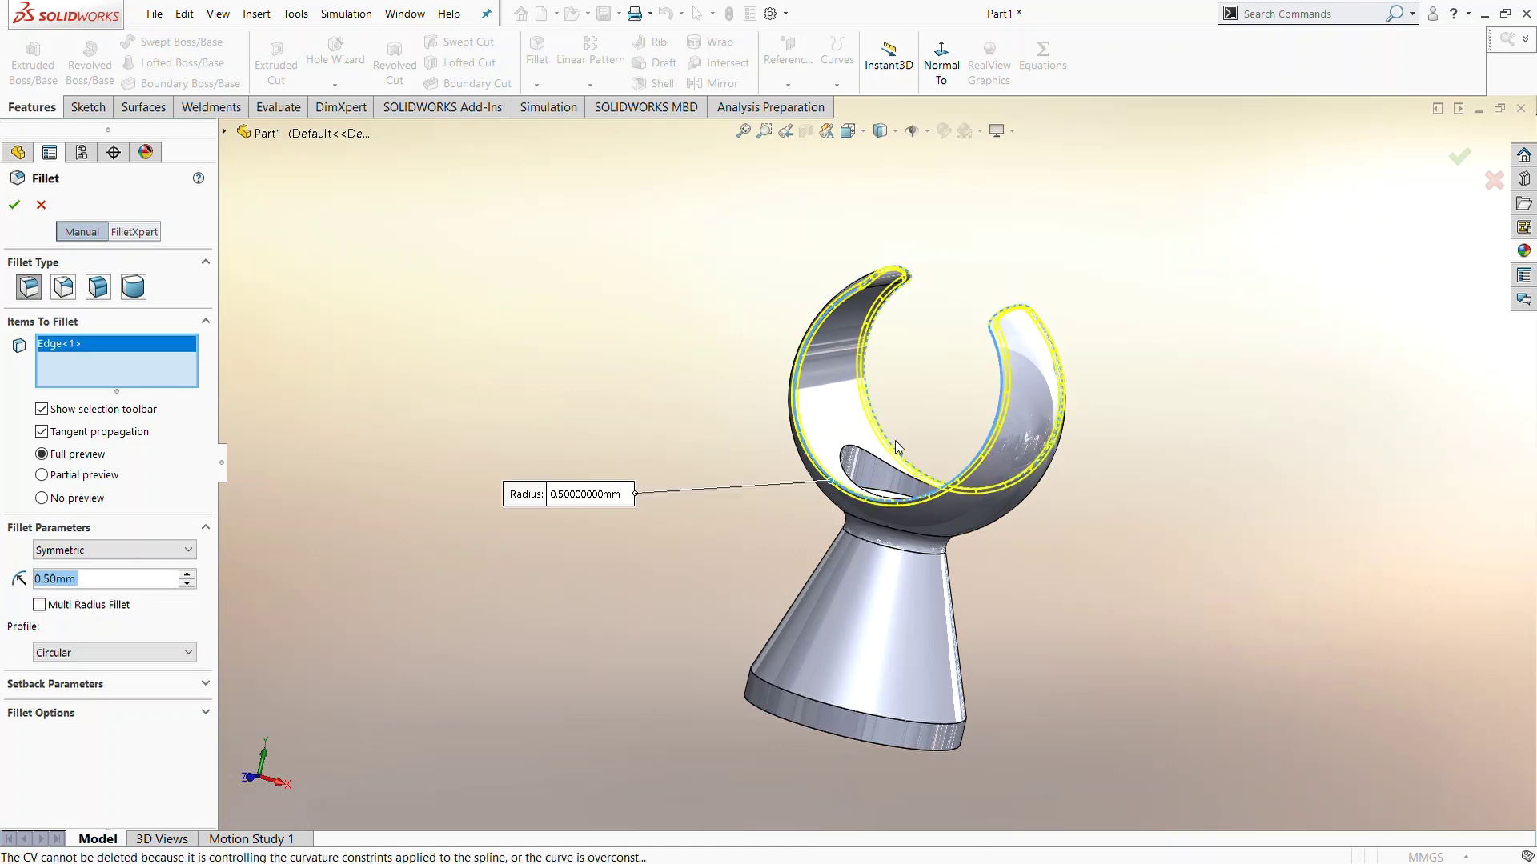
pyautogui.click(14, 205)
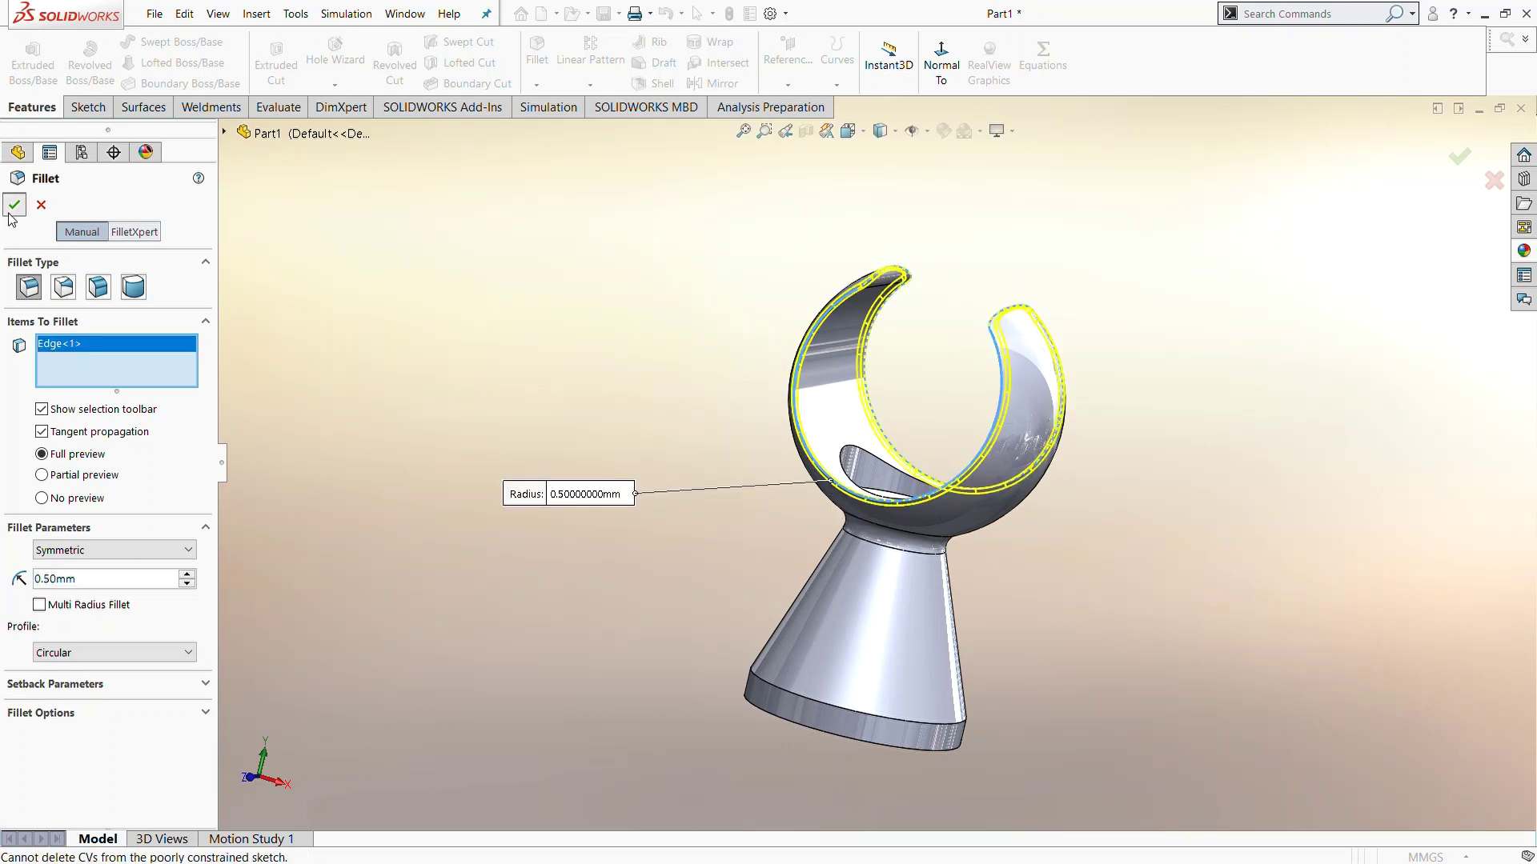
pyautogui.moveTo(579, 407); pyautogui.dragTo(794, 386, button='middle')
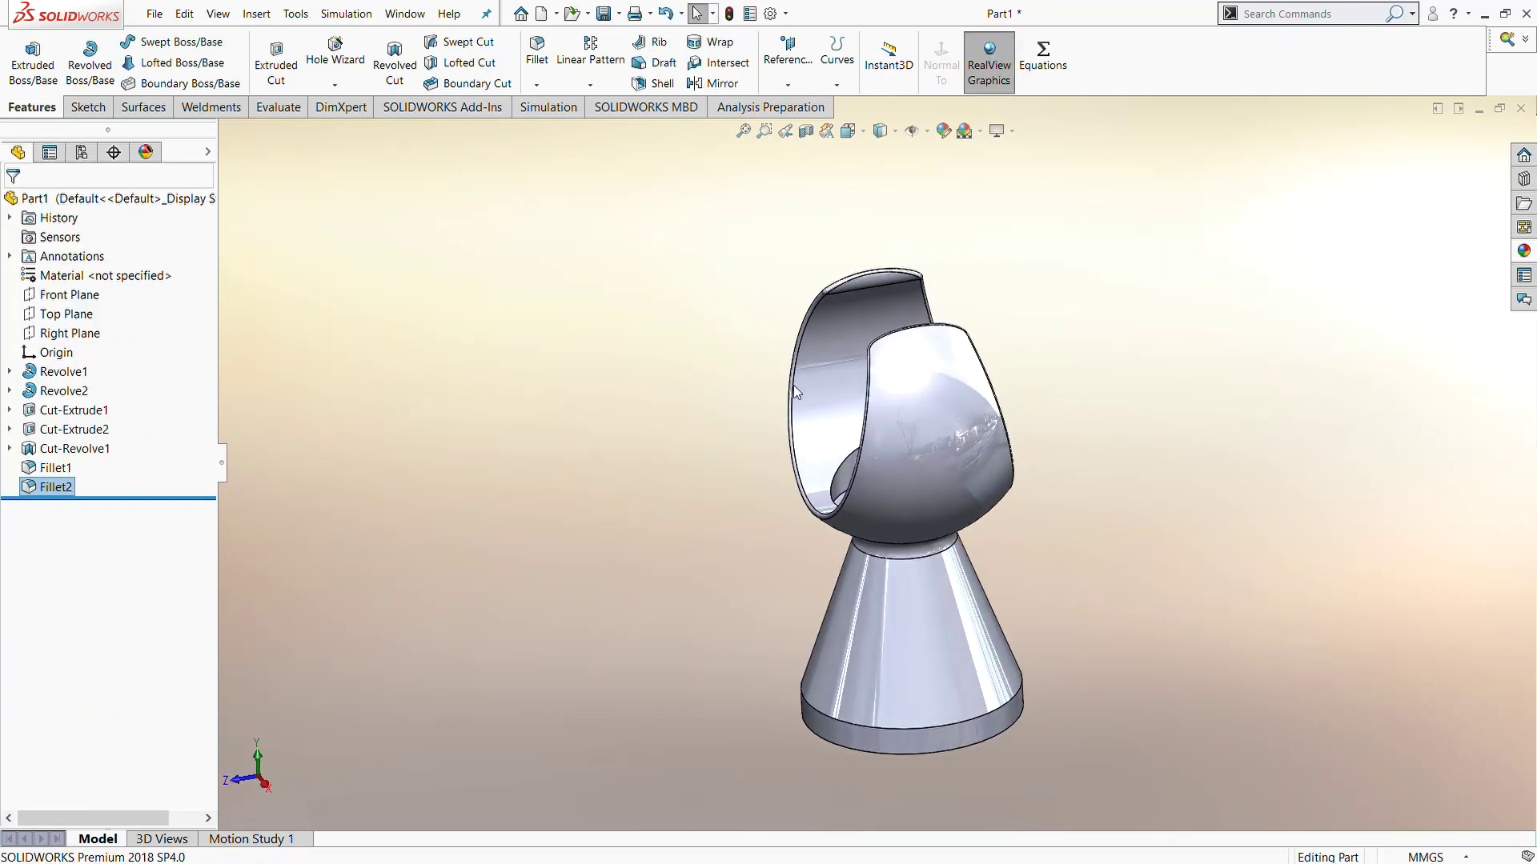
# Step: Browse the appearance library to the Metal appearances
pyautogui.click(224, 461)
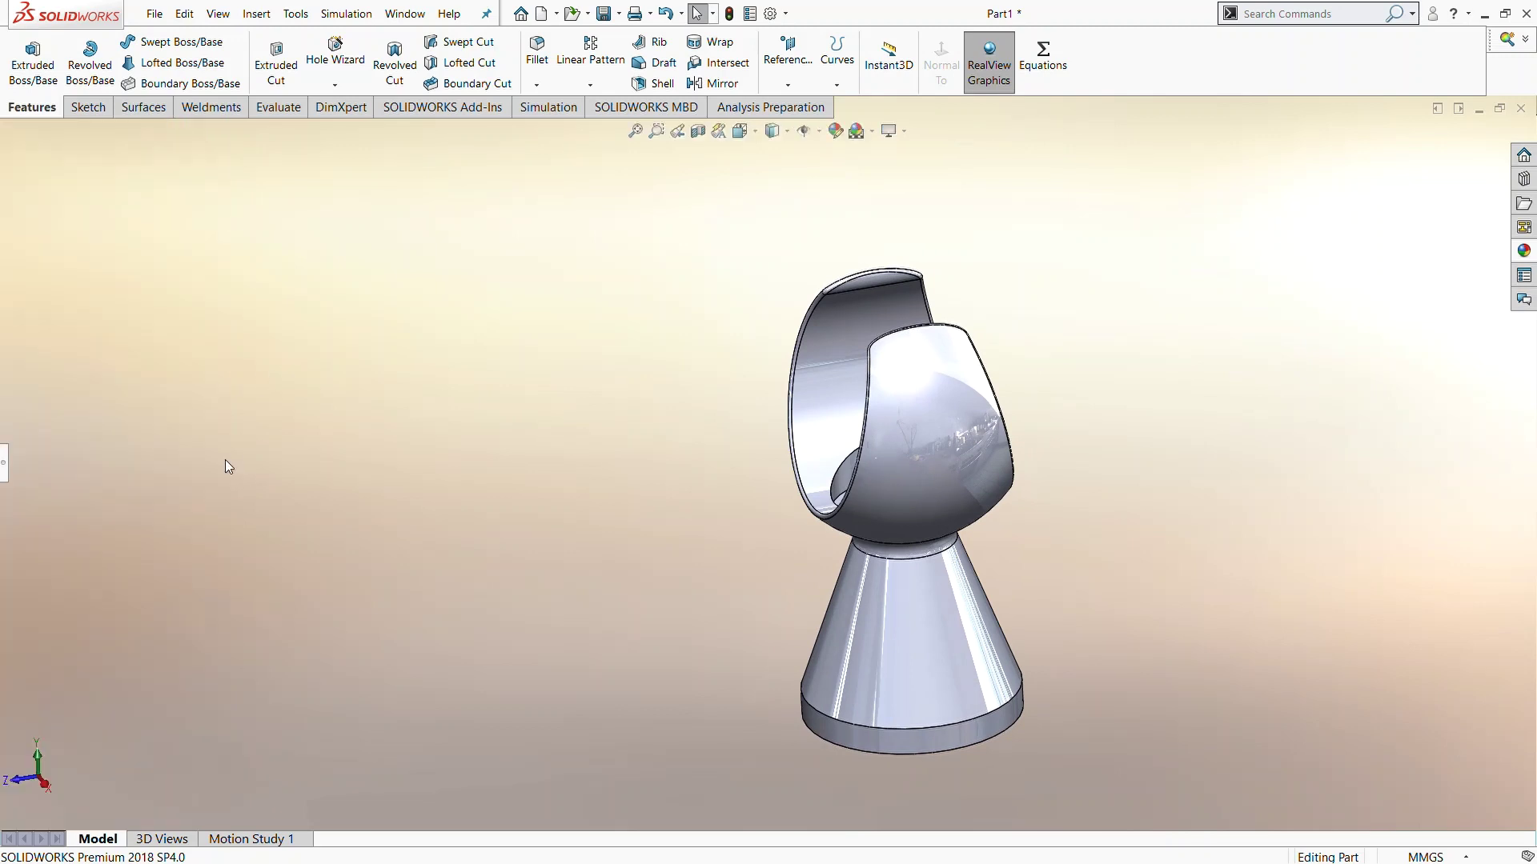
pyautogui.click(1523, 251)
pyautogui.scroll(2, 1376, 622)
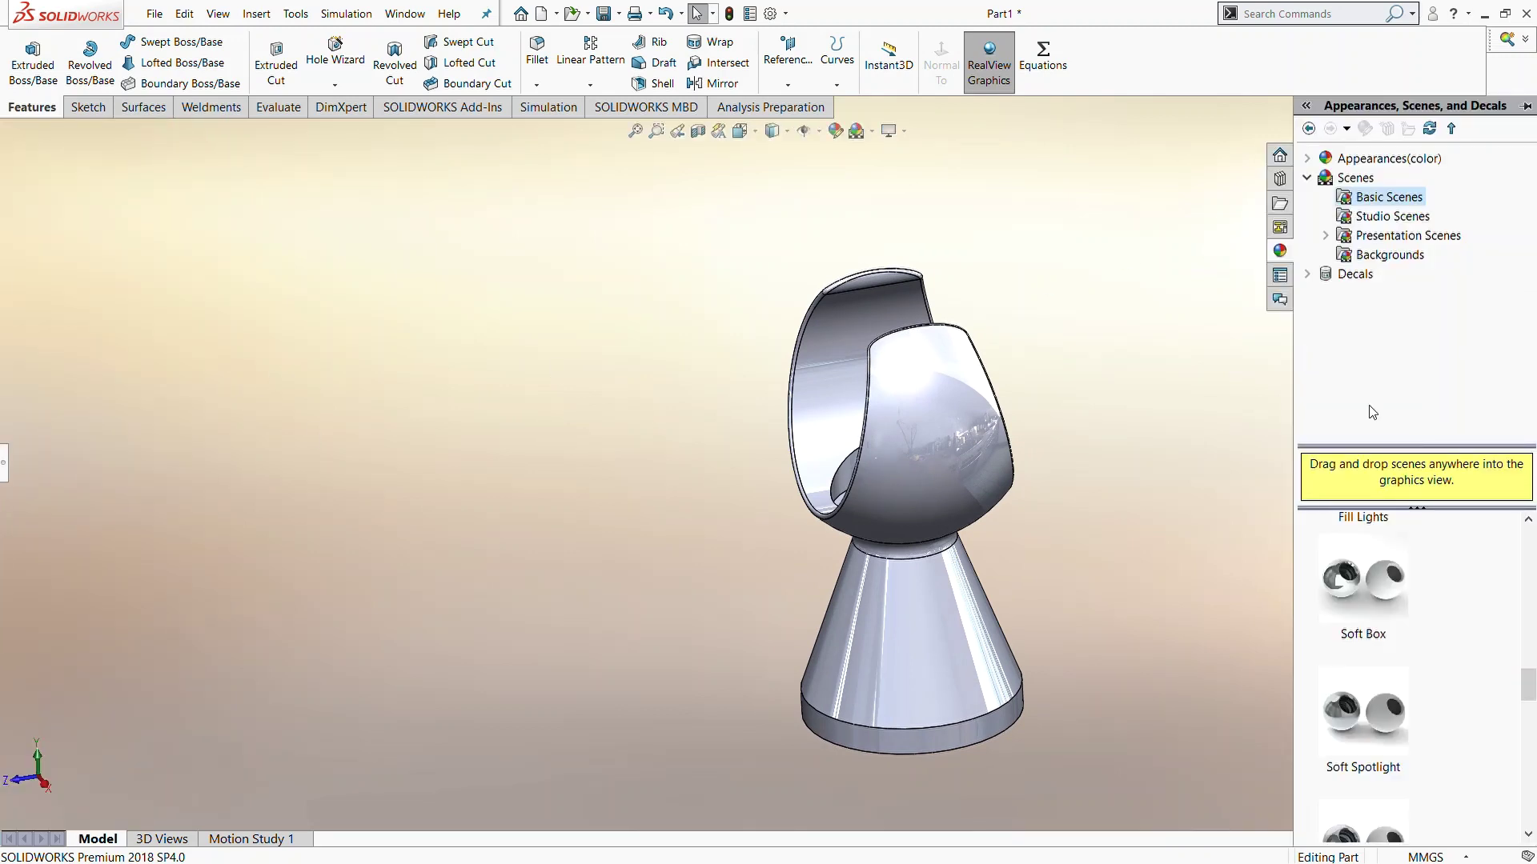
pyautogui.click(1386, 158)
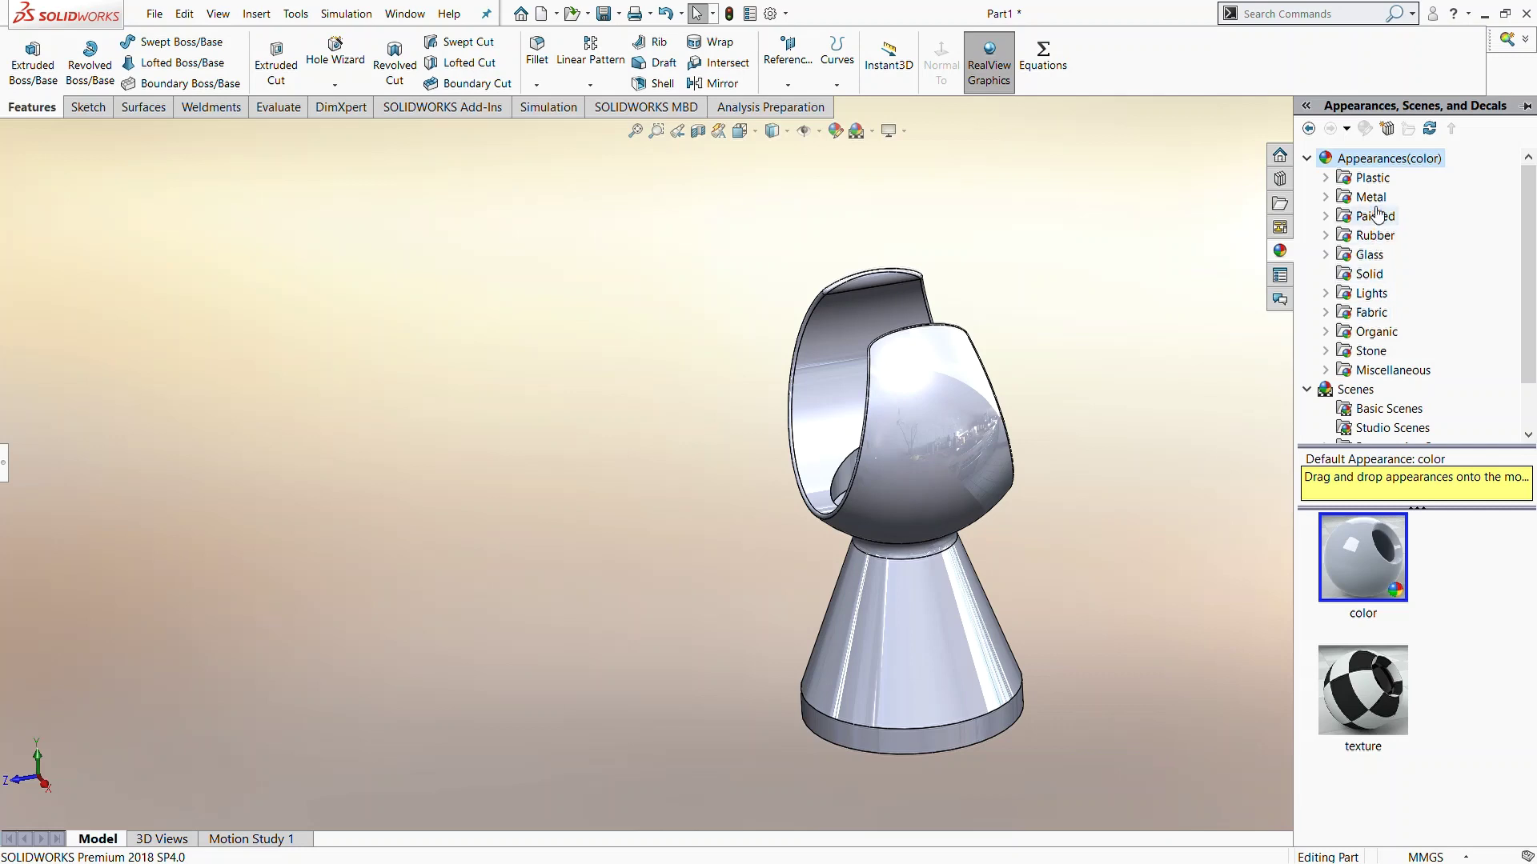
pyautogui.click(1372, 197)
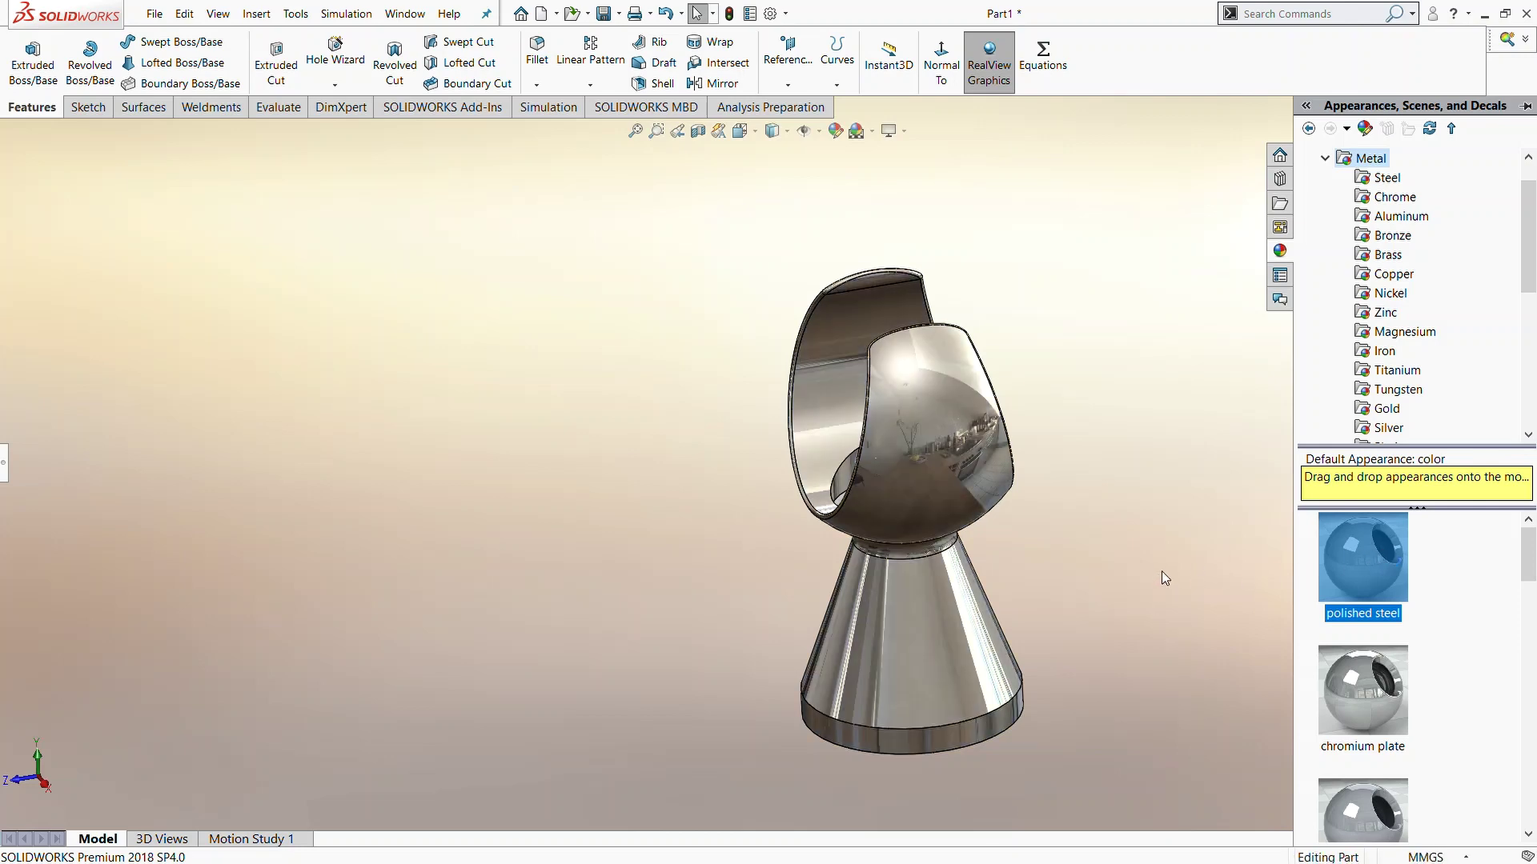
pyautogui.moveTo(1161, 569)
pyautogui.mouseDown(button='middle')
pyautogui.moveTo(1128, 557)
pyautogui.moveTo(809, 742)
pyautogui.moveTo(885, 748)
pyautogui.mouseUp(button='middle')
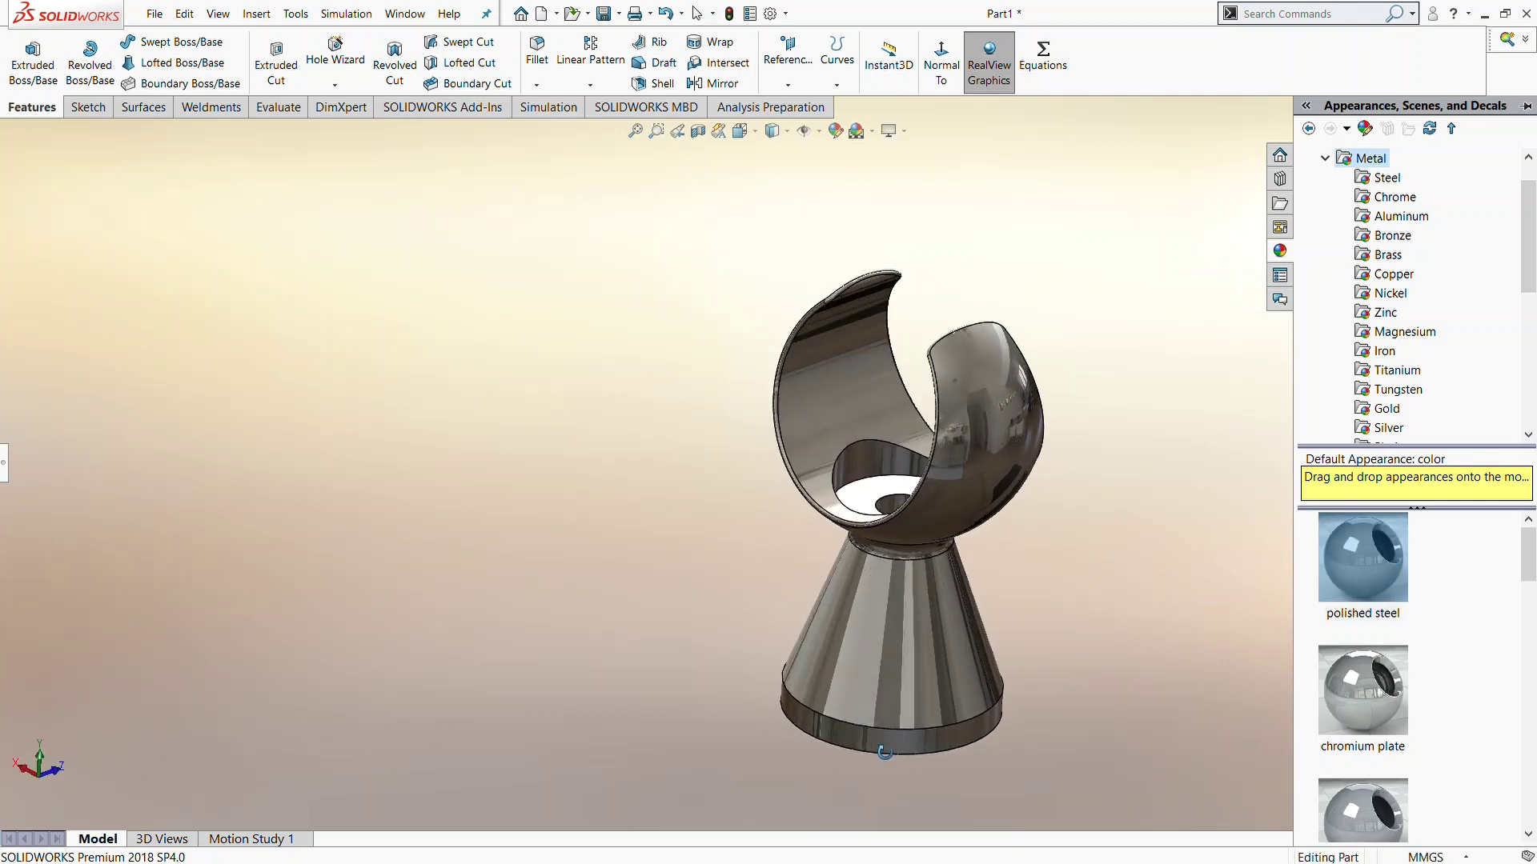
# Step: Drag the polished steel appearance onto the part
pyautogui.click(8, 462)
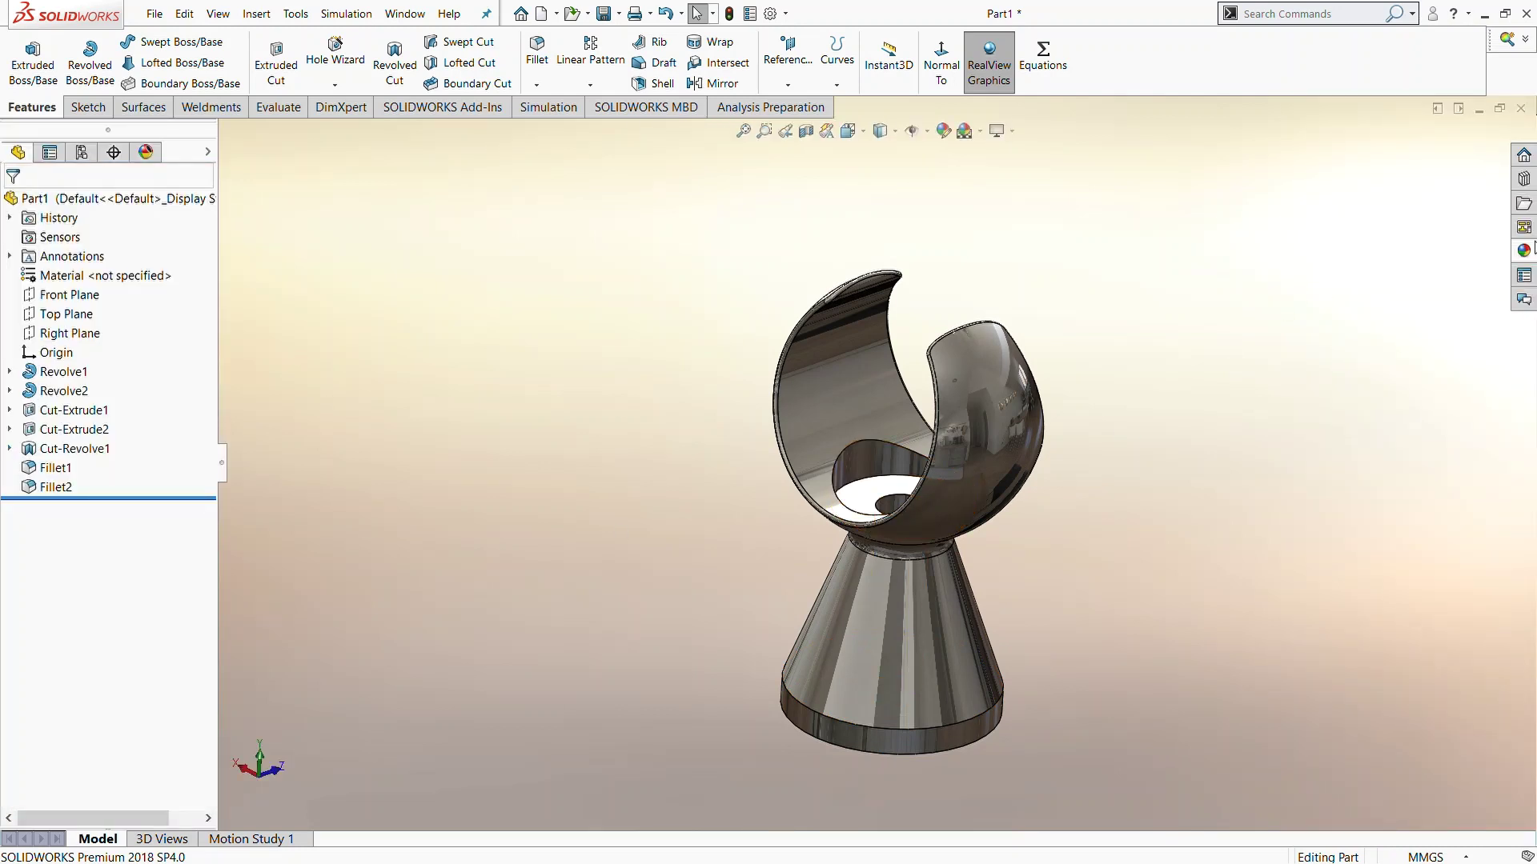
pyautogui.click(1524, 253)
pyautogui.scroll(-2, 1395, 714)
pyautogui.scroll(-2, 1395, 714)
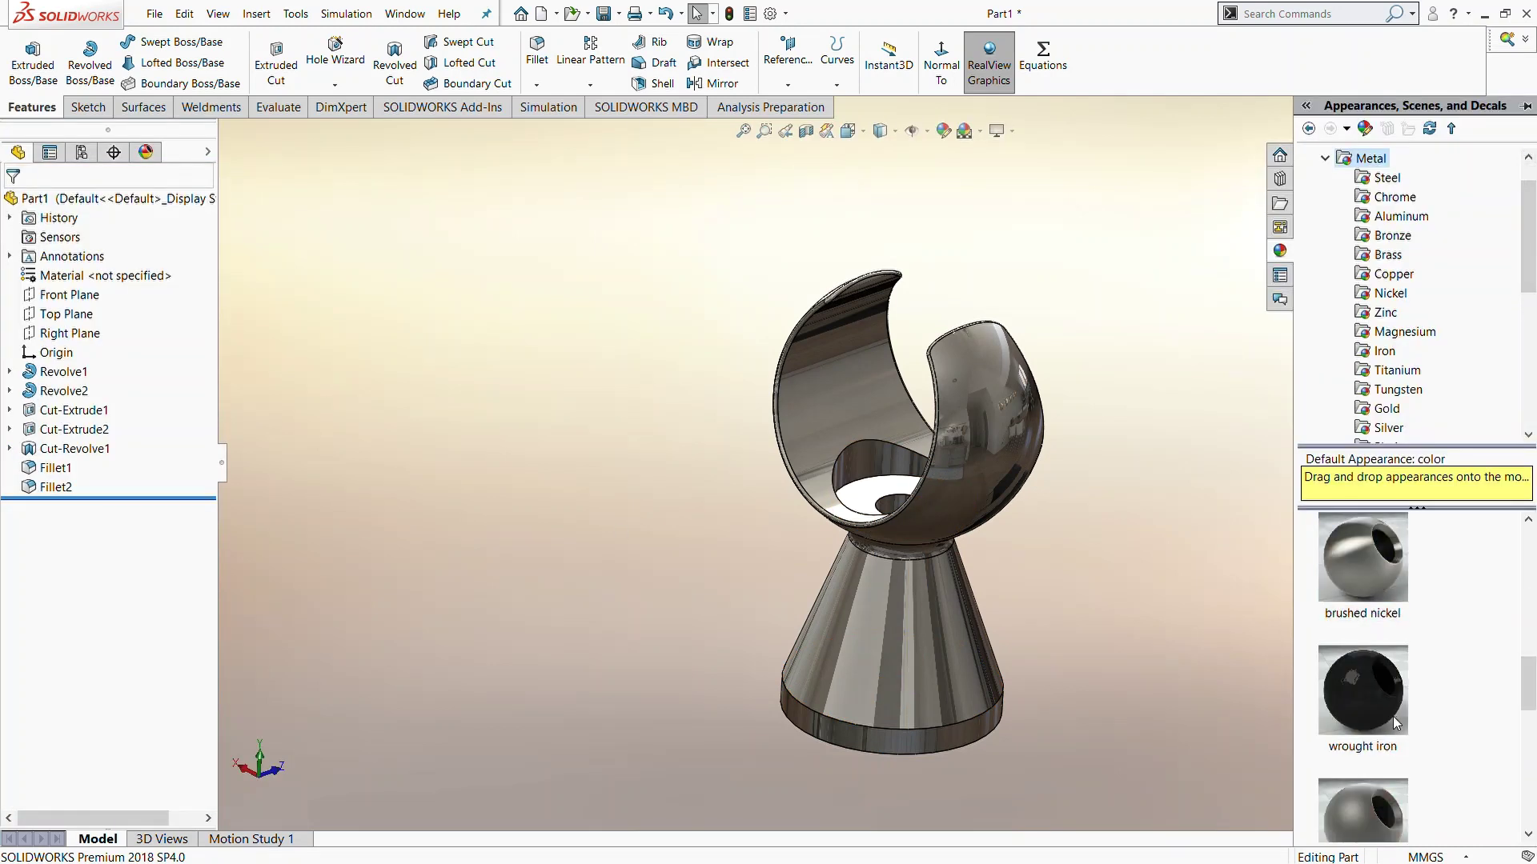
pyautogui.moveTo(1392, 717); pyautogui.dragTo(62, 489)
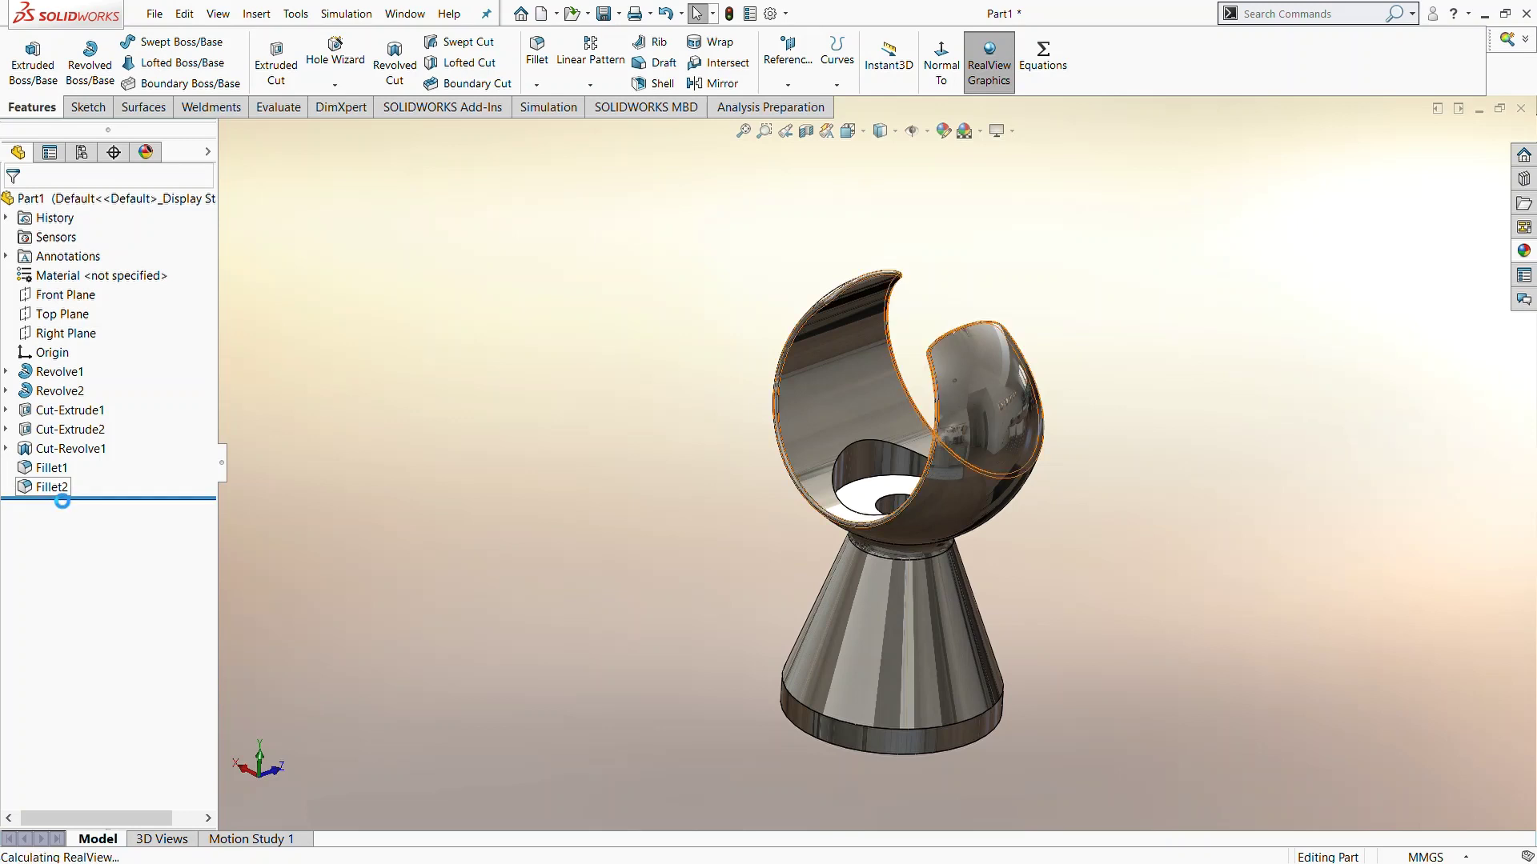
pyautogui.click(1524, 253)
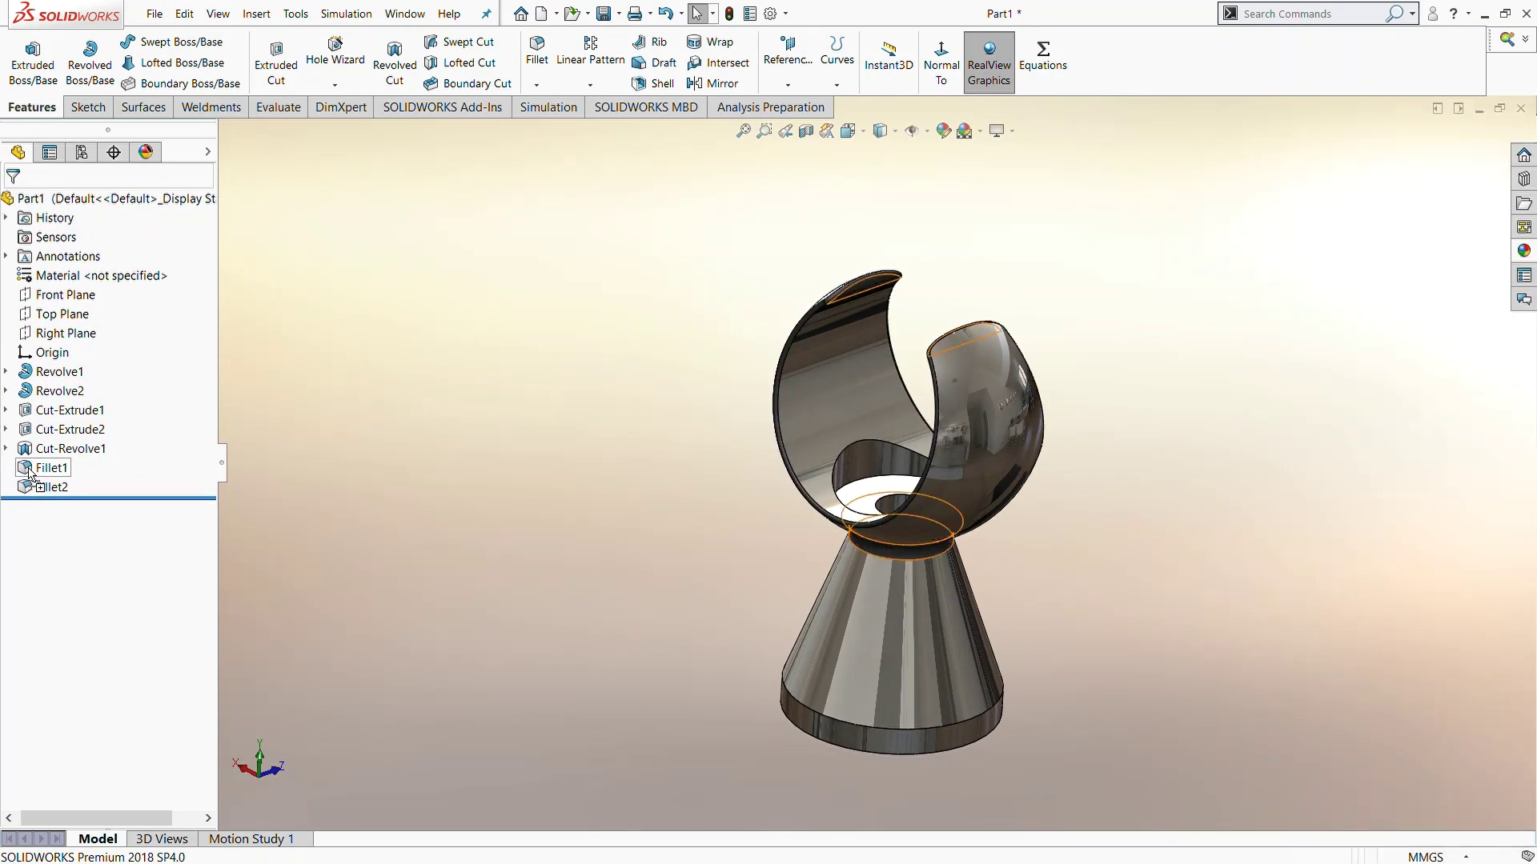
pyautogui.click(1523, 253)
pyautogui.scroll(2, 1388, 624)
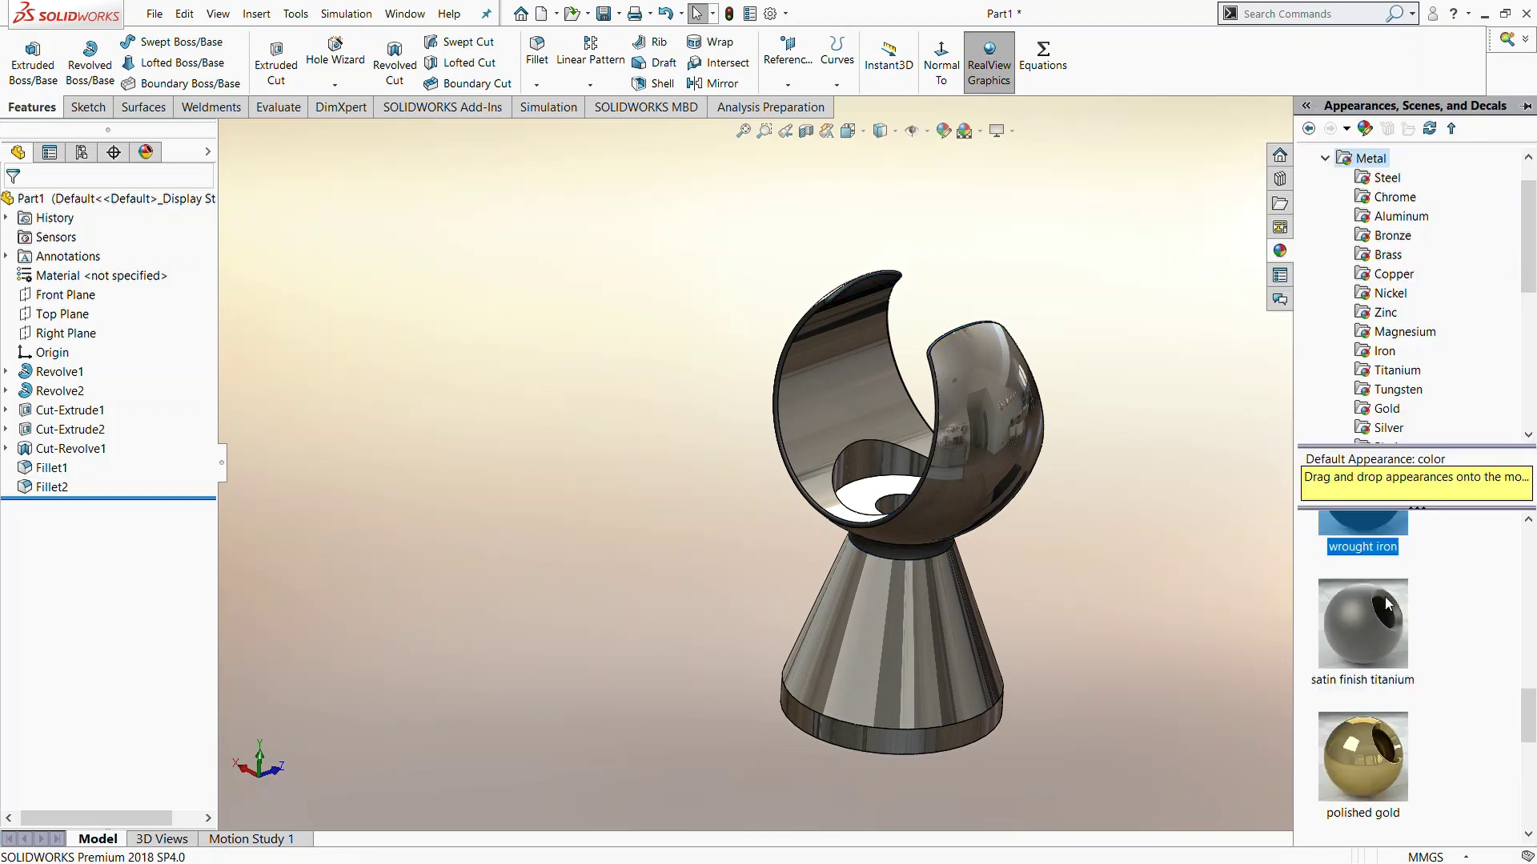
pyautogui.scroll(3, 1378, 608)
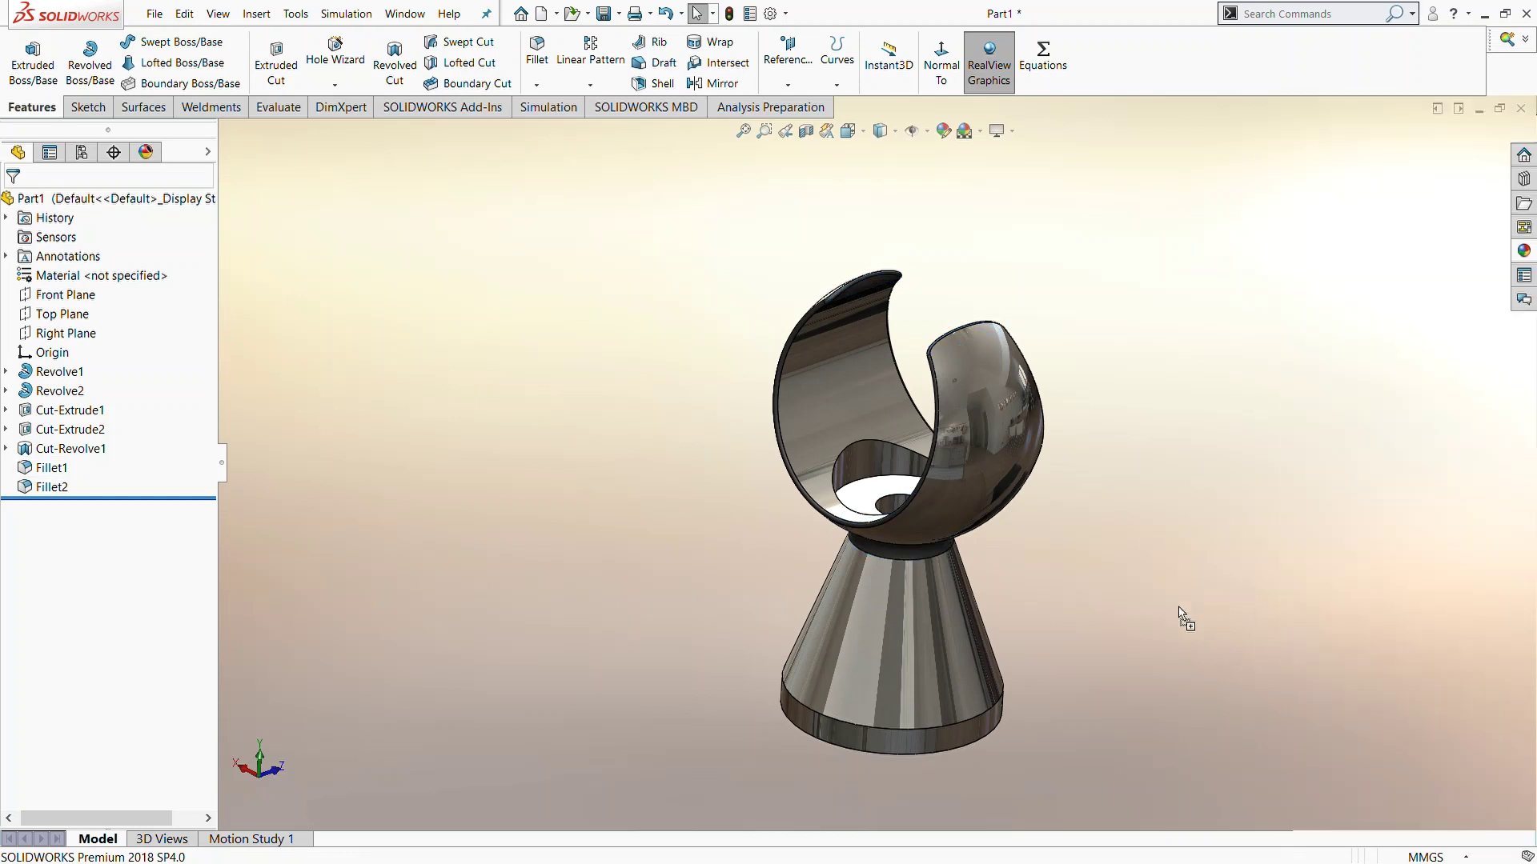
# Step: Apply polished copper to the crescent sphere's inner face, then view the stand in Isometric
pyautogui.moveTo(70, 433)
pyautogui.mouseDown()
pyautogui.moveTo(84, 424)
pyautogui.moveTo(72, 410)
pyautogui.mouseUp()
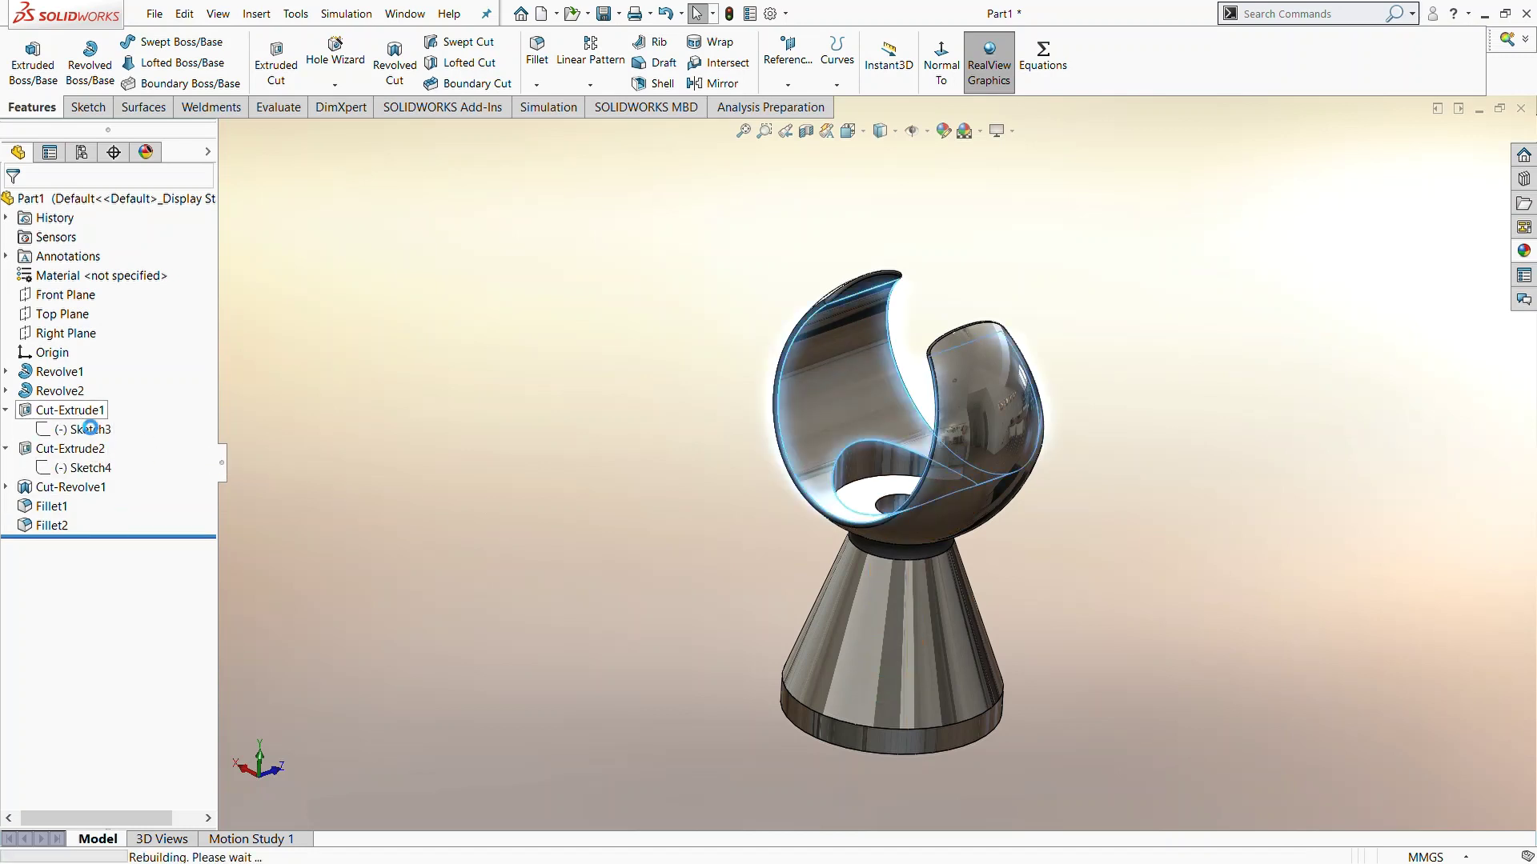
pyautogui.click(228, 466)
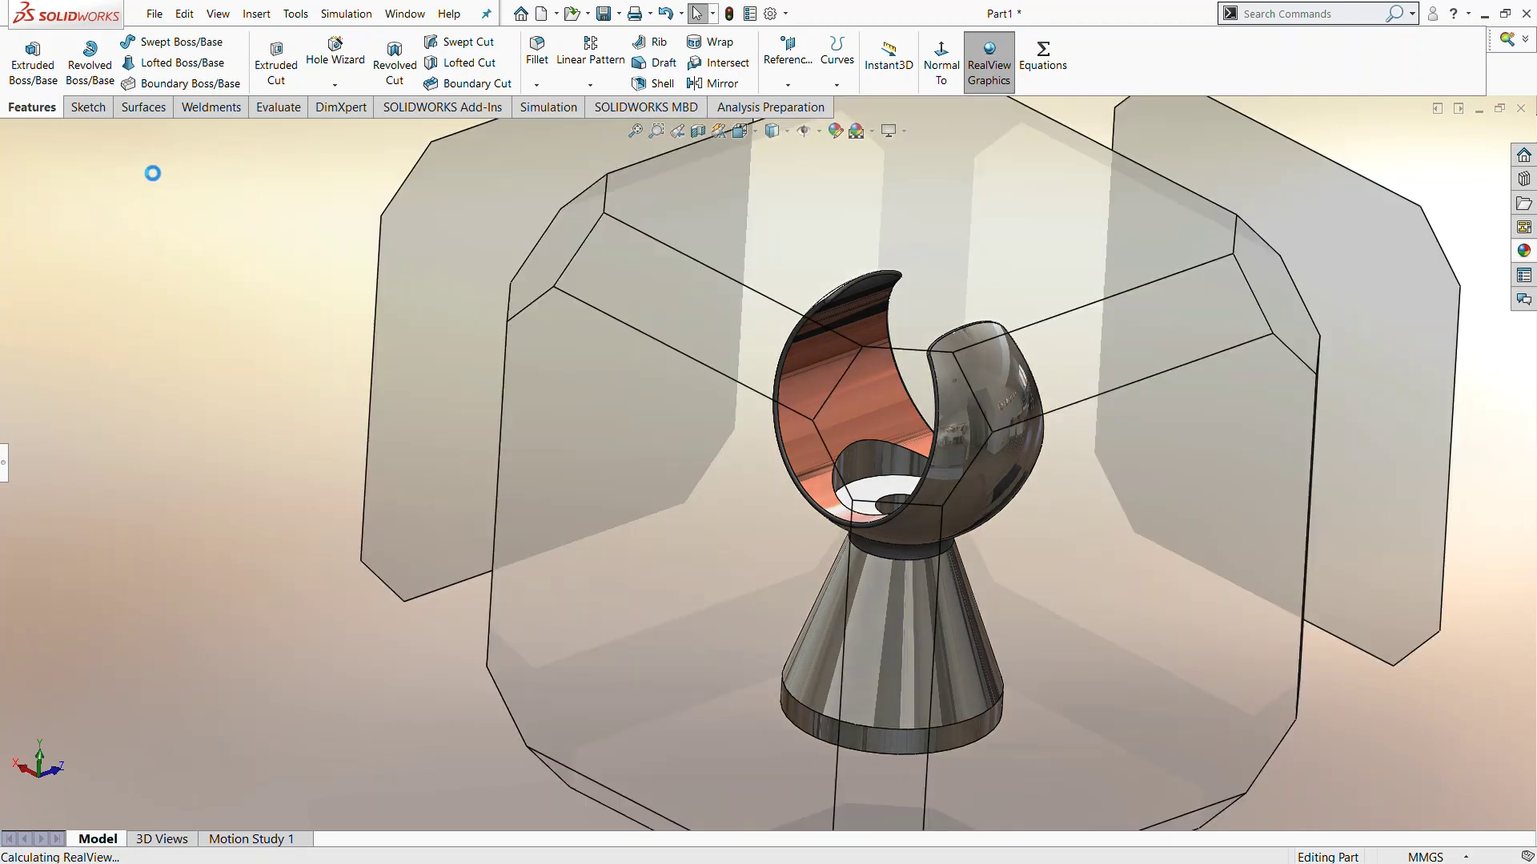
pyautogui.hotkey('ctrl', '7')
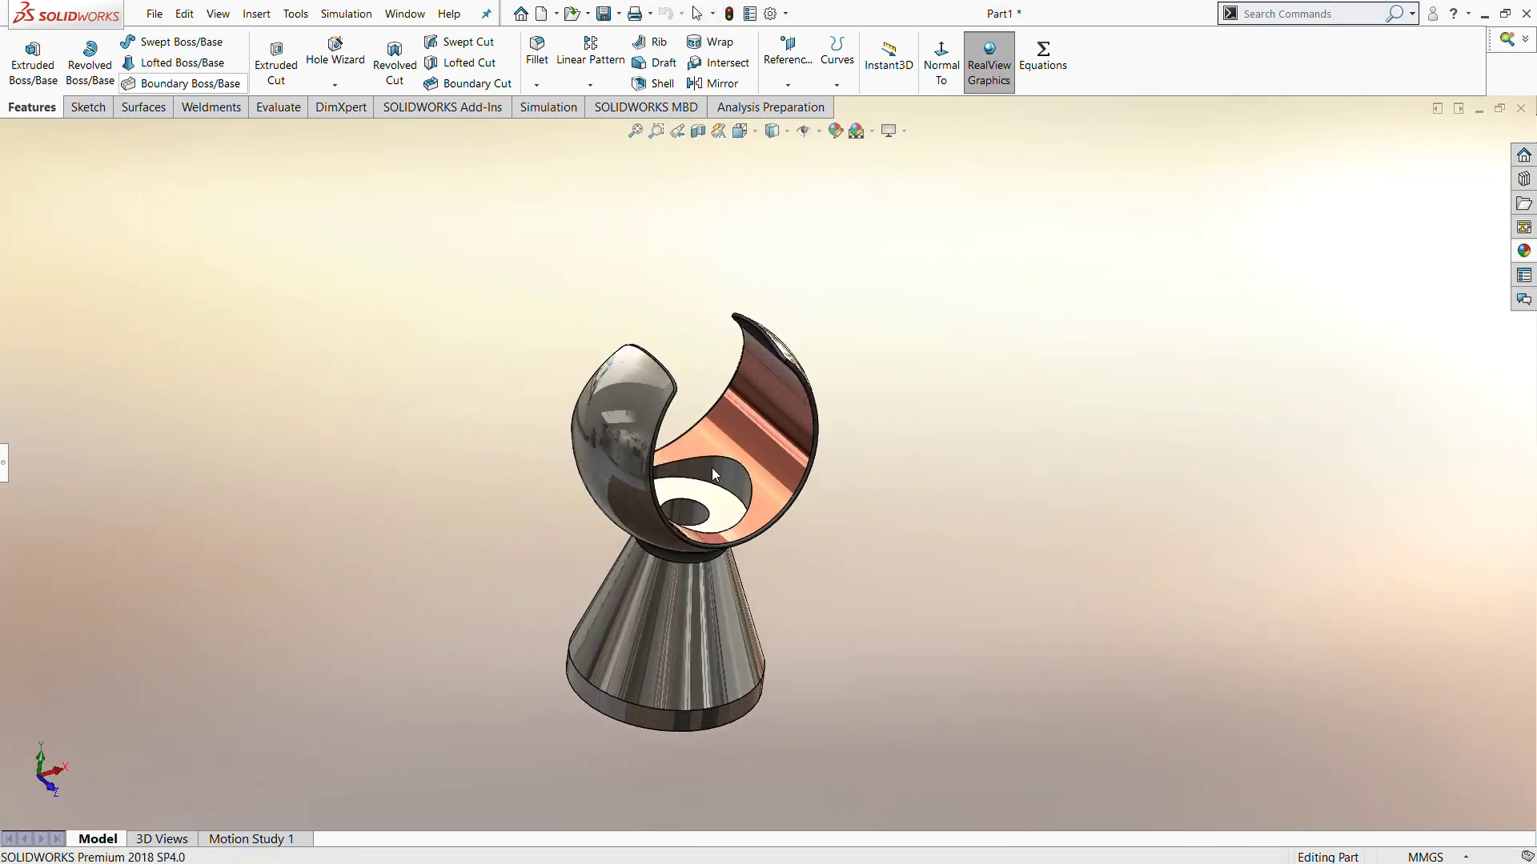